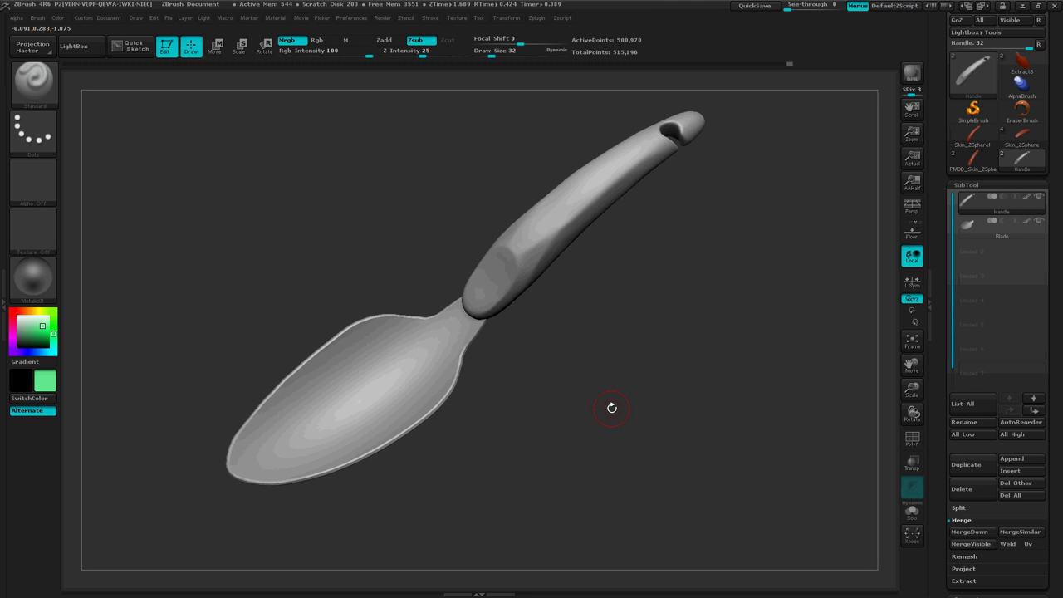
# Mask the blade-side end of the handle with the MaskLasso brush, ending the mask in a curved edge across the grip.
pyautogui.moveTo(658, 390); pyautogui.dragTo(634, 312)
pyautogui.moveTo(614, 323)
pyautogui.keyDown('ctrl'); pyautogui.mouseDown(button='right')
pyautogui.moveTo(607, 339)
pyautogui.moveTo(631, 344)
pyautogui.mouseUp(button='right'); pyautogui.keyUp('ctrl')
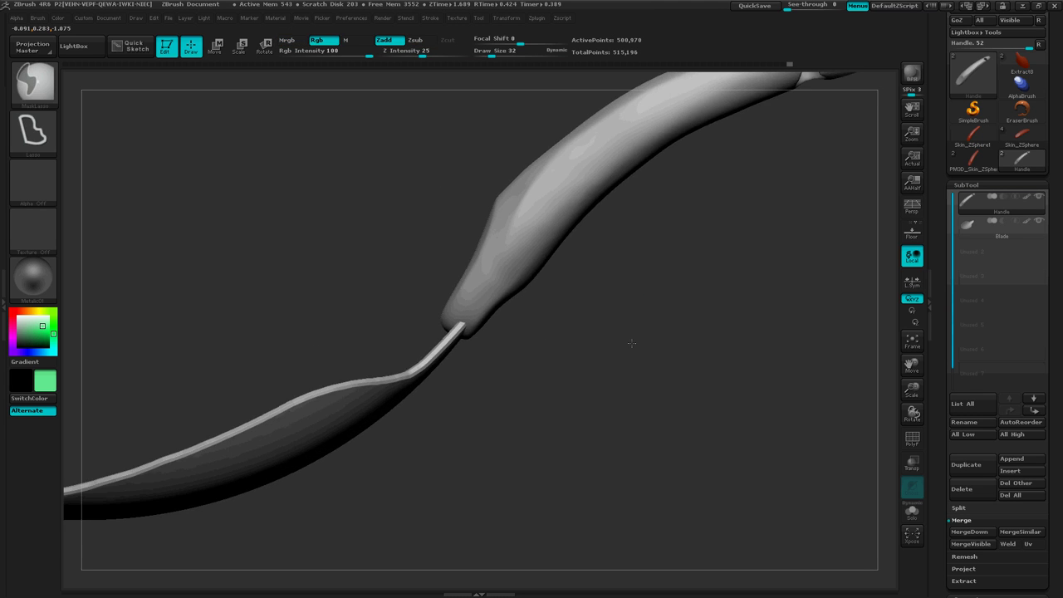
pyautogui.moveTo(705, 296); pyautogui.dragTo(583, 478)
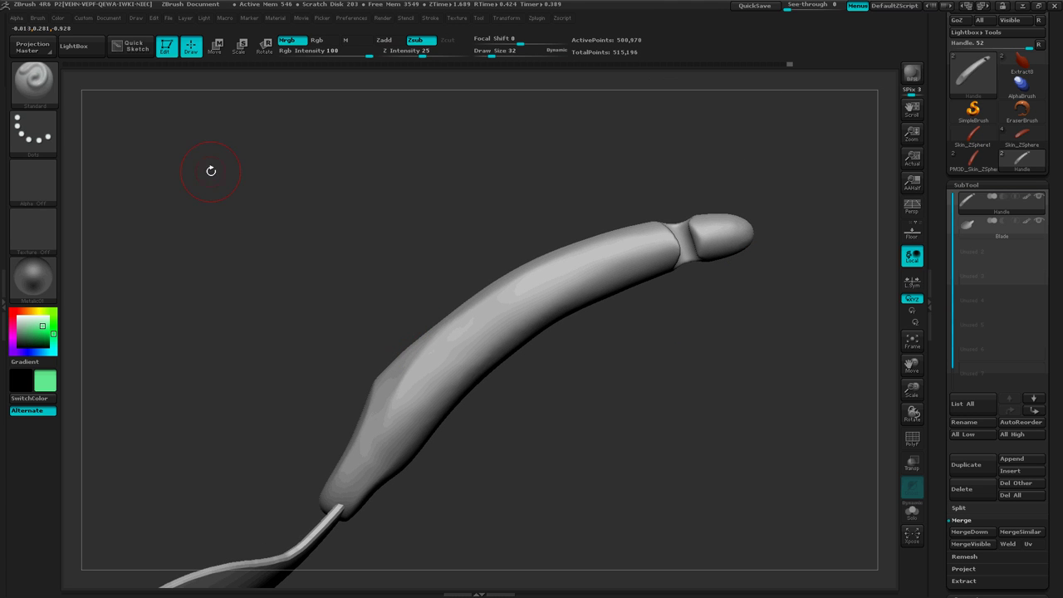
pyautogui.hotkey('ctrl', 'shift')
pyautogui.click(30, 83)
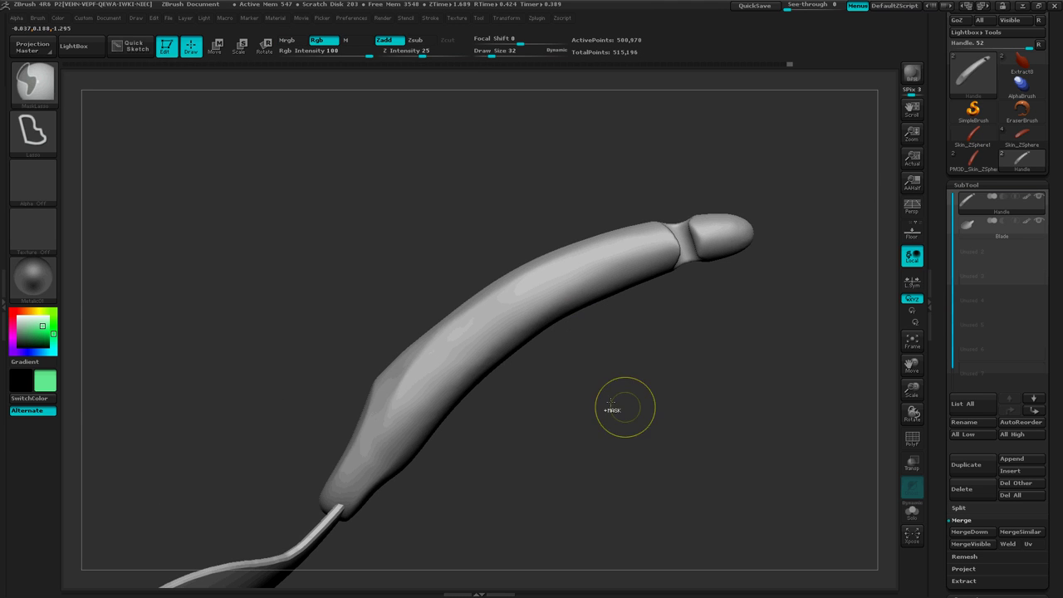
pyautogui.keyDown('ctrl'); pyautogui.moveTo(558, 442); pyautogui.dragTo(589, 441, button='right'); pyautogui.keyUp('ctrl')
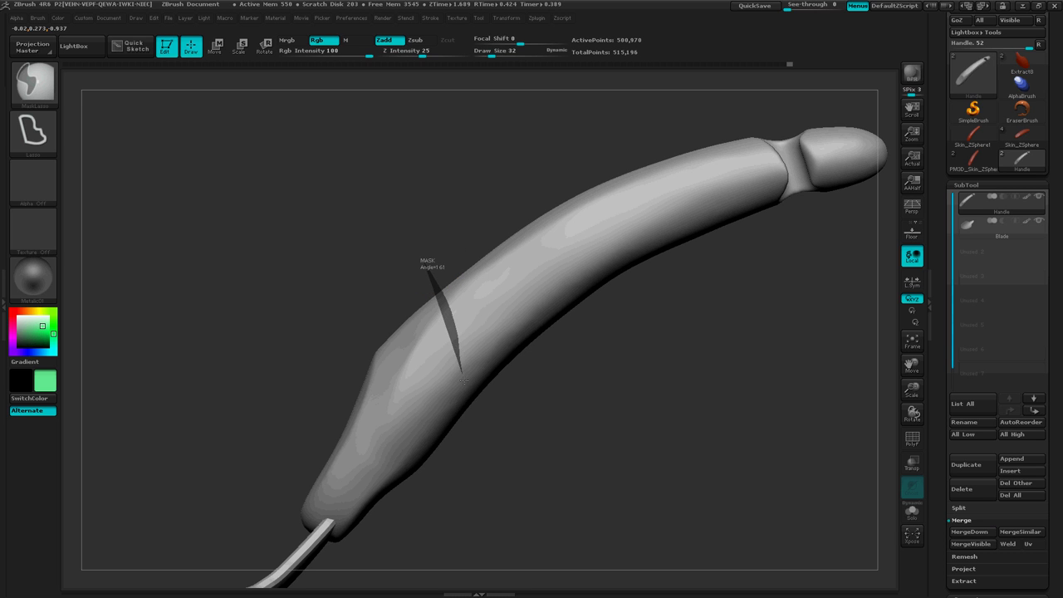
pyautogui.moveTo(465, 418)
pyautogui.keyDown('ctrl'); pyautogui.mouseDown()
pyautogui.moveTo(436, 486)
pyautogui.moveTo(341, 554)
pyautogui.moveTo(245, 472)
pyautogui.moveTo(278, 264)
pyautogui.moveTo(380, 244)
pyautogui.mouseUp(); pyautogui.keyUp('ctrl')
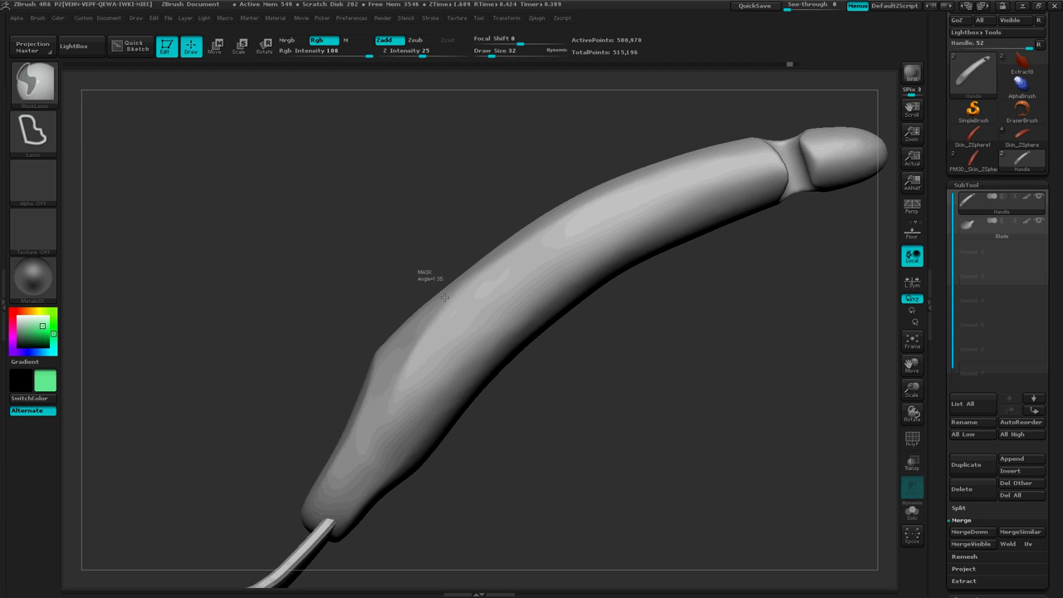
pyautogui.moveTo(462, 392)
pyautogui.keyDown('ctrl'); pyautogui.mouseDown()
pyautogui.moveTo(454, 444)
pyautogui.moveTo(303, 548)
pyautogui.moveTo(249, 332)
pyautogui.moveTo(357, 279)
pyautogui.mouseUp(); pyautogui.keyUp('ctrl')
pyautogui.keyDown('ctrl'); pyautogui.moveTo(685, 443); pyautogui.dragTo(740, 423, button='right'); pyautogui.keyUp('ctrl')
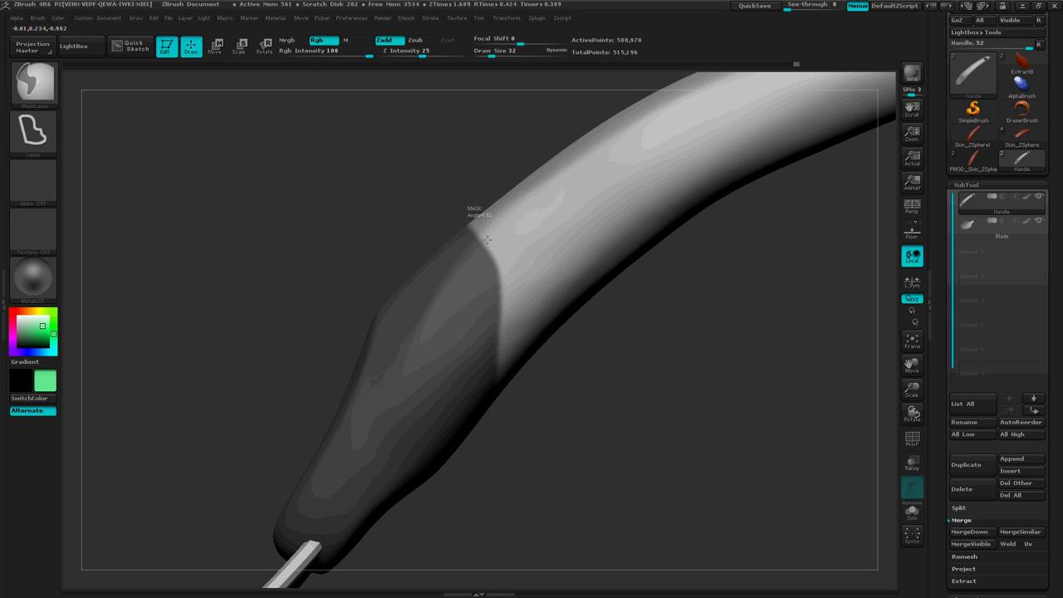
pyautogui.moveTo(491, 249)
pyautogui.keyDown('ctrl'); pyautogui.mouseDown()
pyautogui.moveTo(562, 290)
pyautogui.moveTo(540, 198)
pyautogui.mouseUp(); pyautogui.keyUp('ctrl')
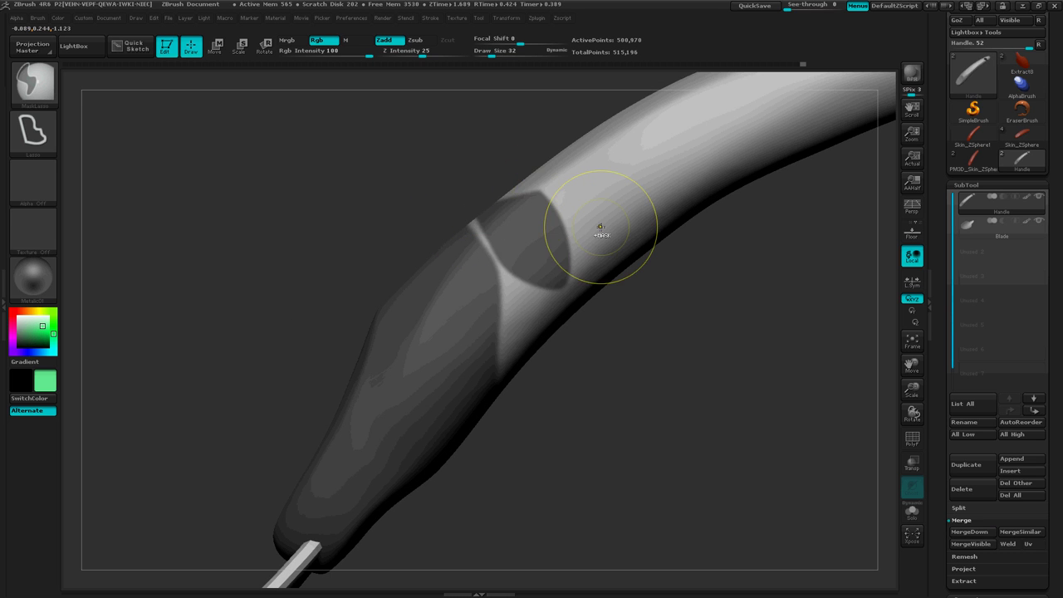
pyautogui.hotkey('ctrl', 'z')
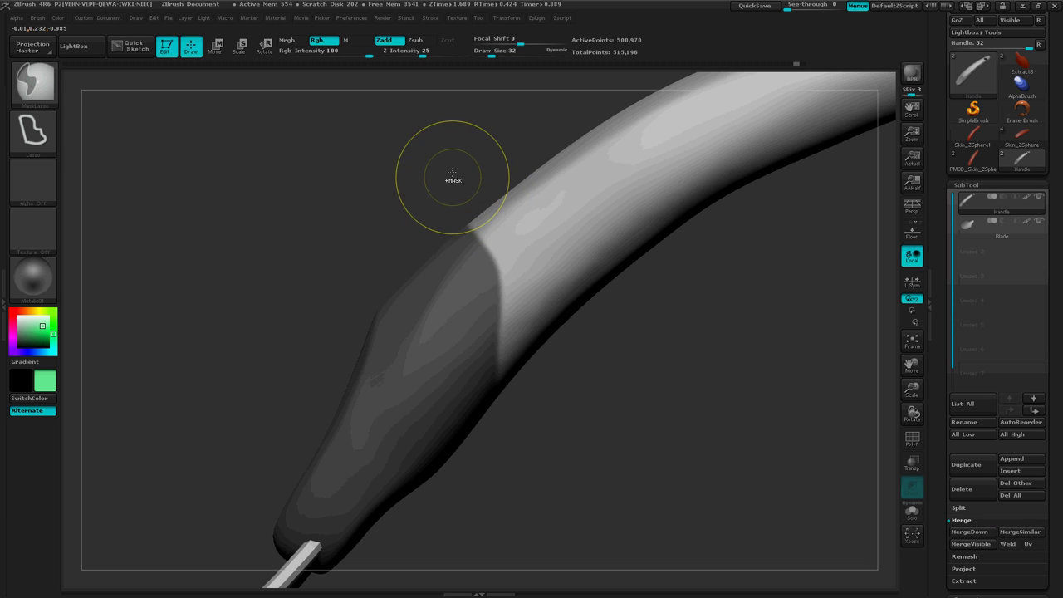
pyautogui.keyDown('ctrl'); pyautogui.moveTo(451, 171); pyautogui.dragTo(463, 204); pyautogui.keyUp('ctrl')
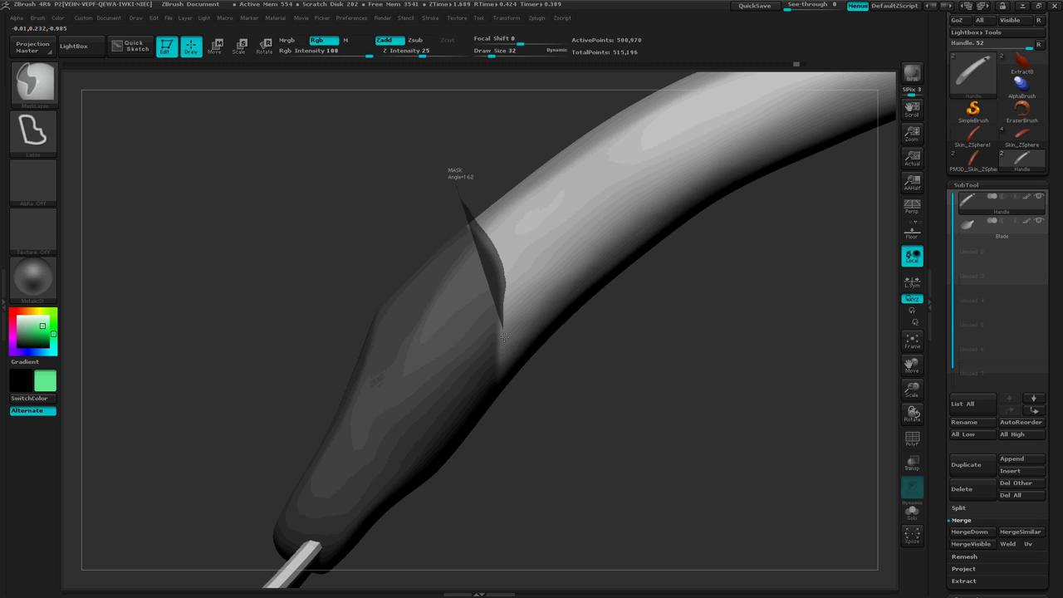
pyautogui.moveTo(523, 375)
pyautogui.keyDown('ctrl'); pyautogui.mouseDown()
pyautogui.moveTo(596, 383)
pyautogui.moveTo(455, 158)
pyautogui.moveTo(458, 170)
pyautogui.mouseUp(); pyautogui.keyUp('ctrl')
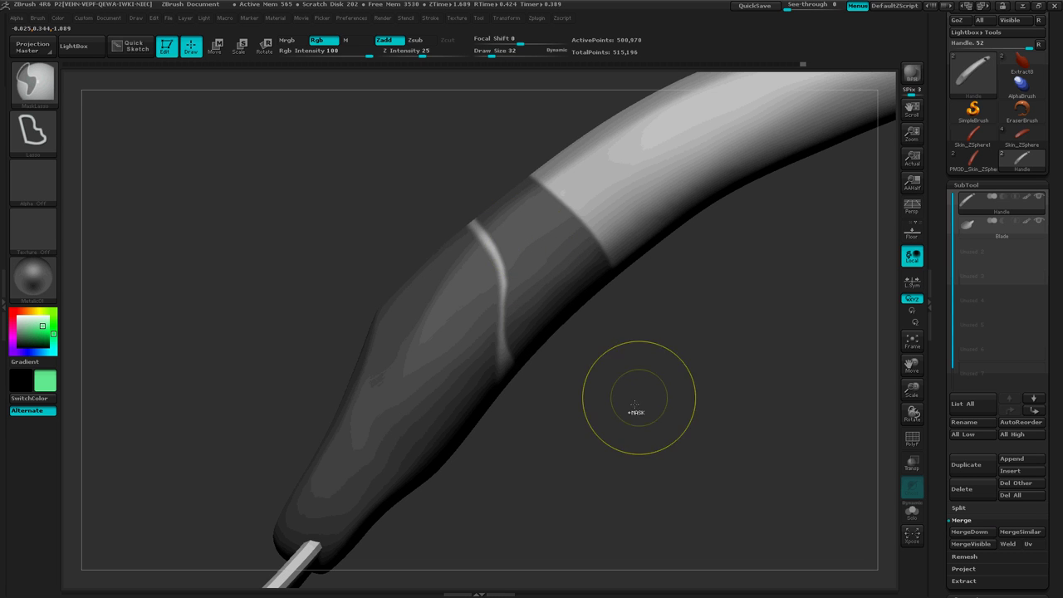
pyautogui.hotkey('ctrl', 'z')
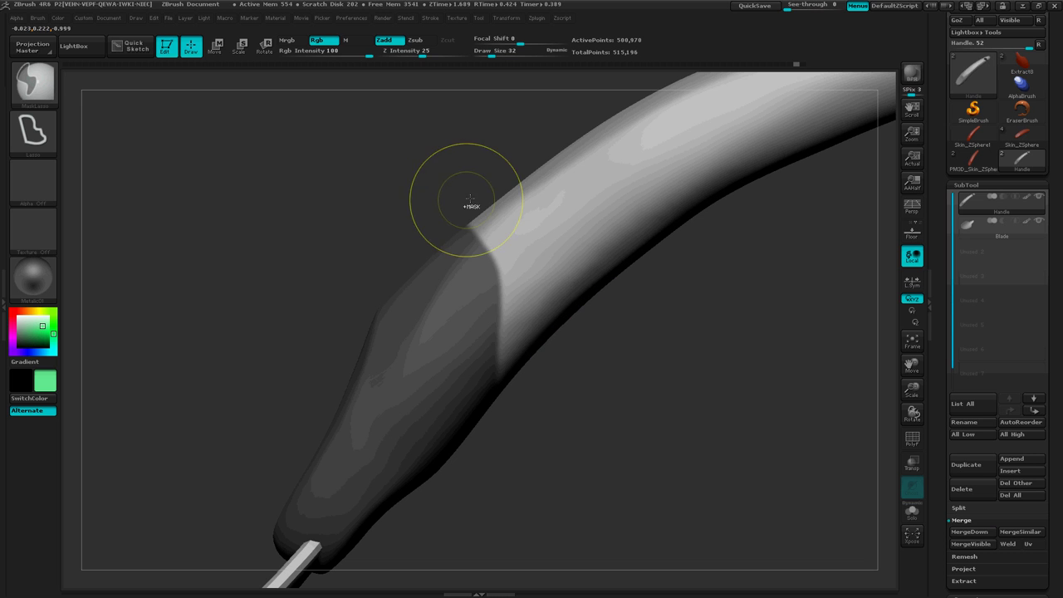
# Lasso-mask the handle section just above the first mask, leaving only a narrow curved strip between them unmasked.
pyautogui.moveTo(510, 282)
pyautogui.keyDown('ctrl'); pyautogui.mouseDown()
pyautogui.moveTo(514, 347)
pyautogui.moveTo(556, 382)
pyautogui.moveTo(619, 195)
pyautogui.moveTo(492, 123)
pyautogui.moveTo(452, 199)
pyautogui.mouseUp(); pyautogui.keyUp('ctrl')
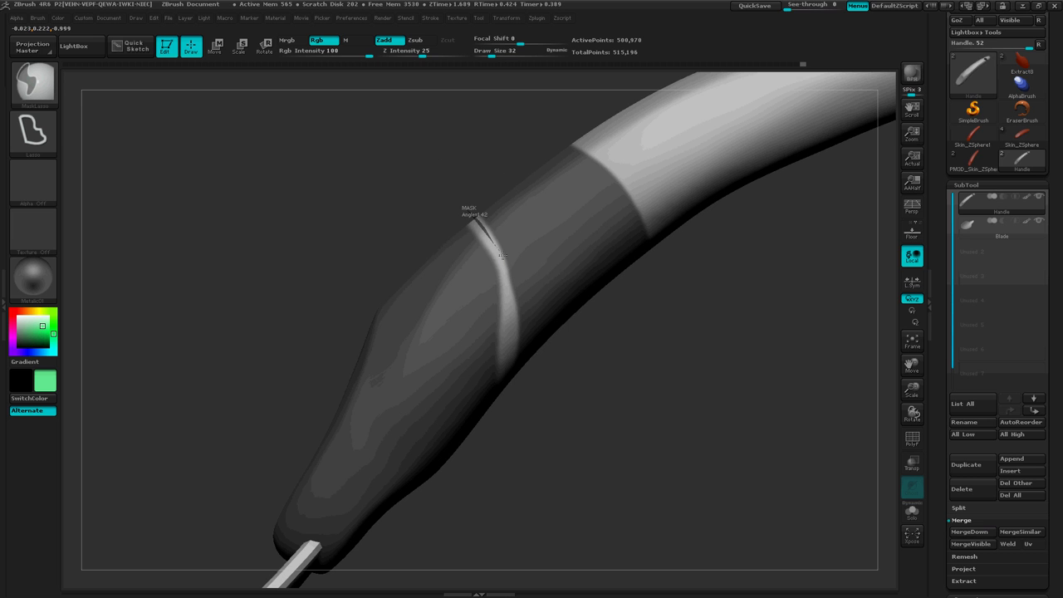
pyautogui.moveTo(511, 267)
pyautogui.keyDown('ctrl'); pyautogui.mouseDown()
pyautogui.moveTo(532, 213)
pyautogui.moveTo(478, 191)
pyautogui.mouseUp(); pyautogui.keyUp('ctrl')
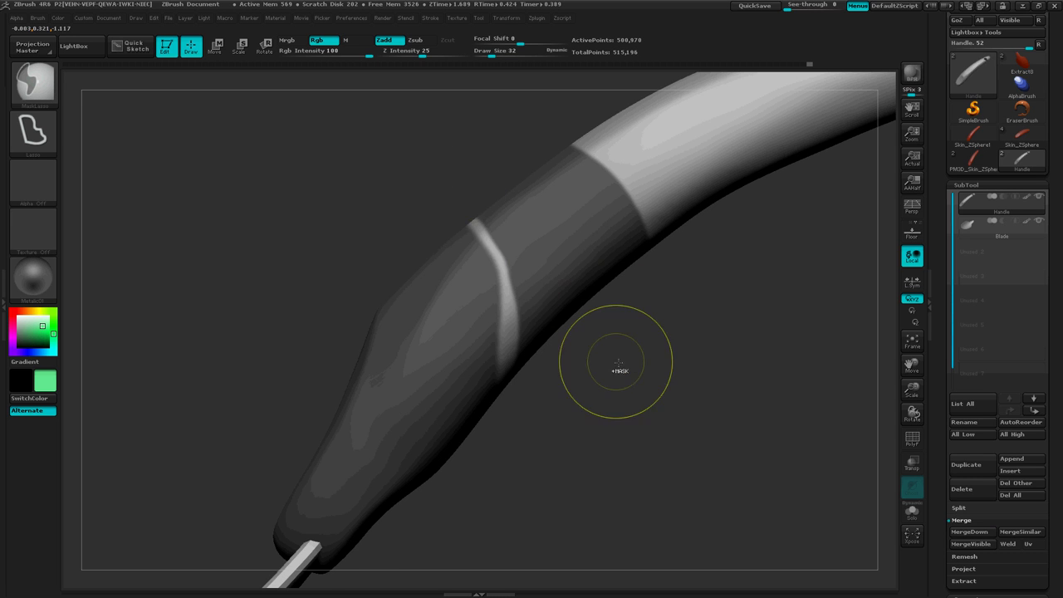
pyautogui.keyDown('alt'); pyautogui.moveTo(615, 363); pyautogui.dragTo(694, 338); pyautogui.keyUp('alt')
pyautogui.keyDown('ctrl'); pyautogui.moveTo(612, 137); pyautogui.dragTo(601, 140); pyautogui.keyUp('ctrl')
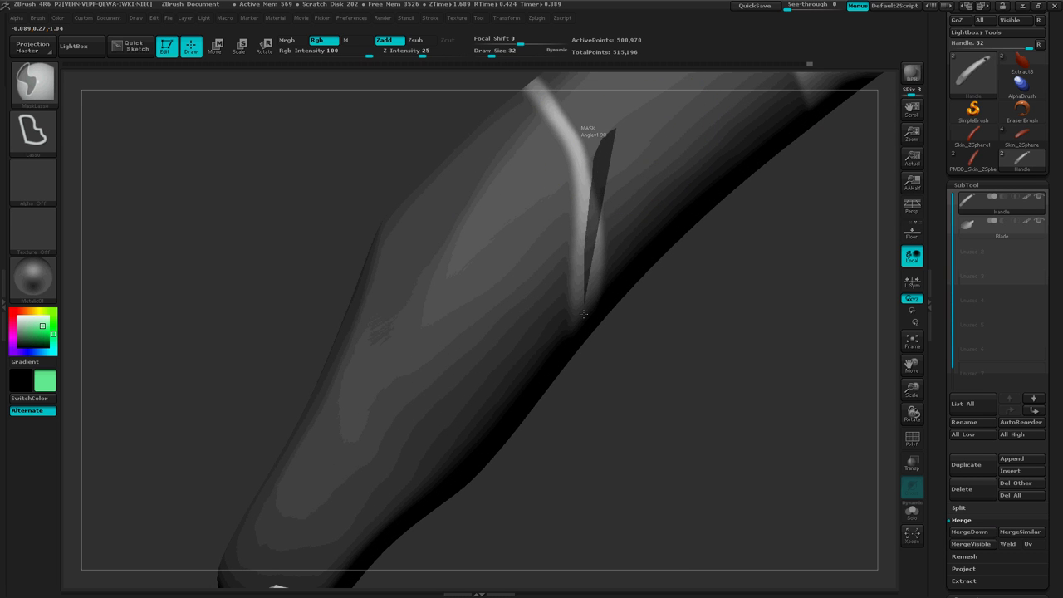
pyautogui.moveTo(583, 314)
pyautogui.keyDown('ctrl'); pyautogui.mouseDown()
pyautogui.moveTo(595, 340)
pyautogui.moveTo(694, 274)
pyautogui.moveTo(687, 246)
pyautogui.mouseUp(); pyautogui.keyUp('ctrl')
# Tidy the mask edge at the strip's upper end and mask the rest of the handle up to its tip.
pyautogui.moveTo(752, 328)
pyautogui.keyDown('ctrl'); pyautogui.mouseDown(button='right')
pyautogui.moveTo(669, 315)
pyautogui.moveTo(647, 294)
pyautogui.mouseUp(button='right'); pyautogui.keyUp('ctrl')
pyautogui.moveTo(707, 261)
pyautogui.keyDown('alt'); pyautogui.mouseDown(button='right')
pyautogui.moveTo(588, 316)
pyautogui.moveTo(487, 410)
pyautogui.moveTo(670, 324)
pyautogui.mouseUp(button='right'); pyautogui.keyUp('alt')
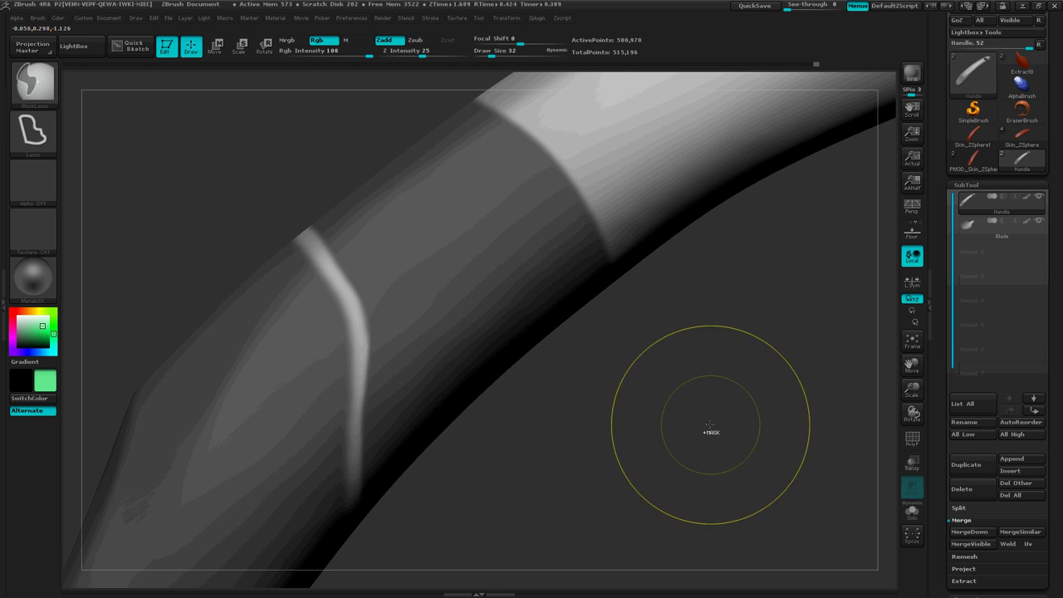
pyautogui.keyDown('ctrl'); pyautogui.moveTo(711, 426); pyautogui.dragTo(734, 405, button='right'); pyautogui.keyUp('ctrl')
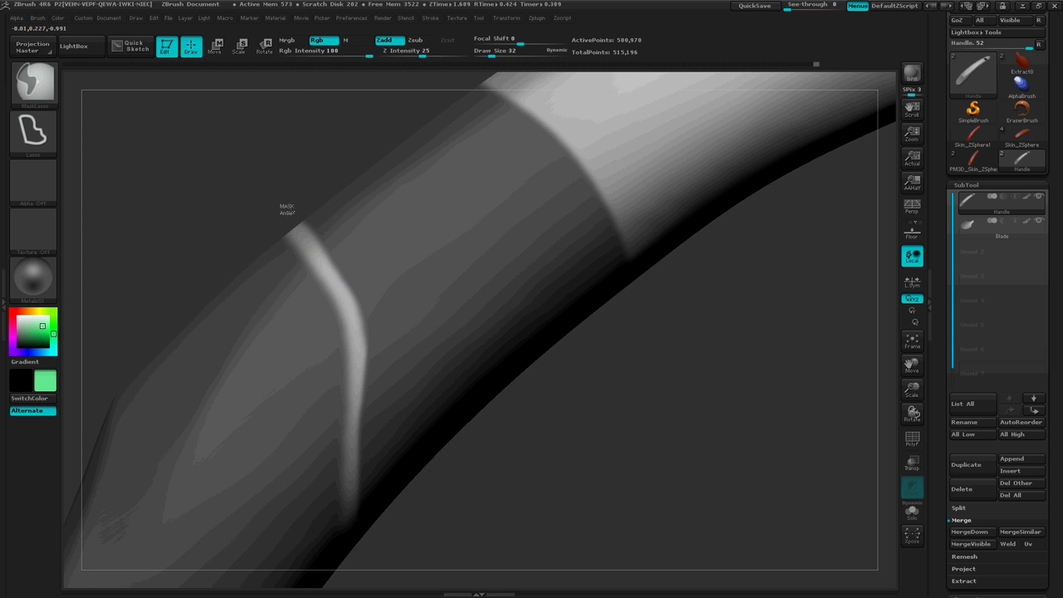
pyautogui.moveTo(327, 241)
pyautogui.keyDown('ctrl'); pyautogui.mouseDown()
pyautogui.moveTo(284, 164)
pyautogui.moveTo(275, 166)
pyautogui.mouseUp(); pyautogui.keyUp('ctrl')
pyautogui.moveTo(261, 223)
pyautogui.keyDown('ctrl'); pyautogui.mouseDown()
pyautogui.moveTo(272, 225)
pyautogui.moveTo(262, 297)
pyautogui.moveTo(254, 291)
pyautogui.mouseUp(); pyautogui.keyUp('ctrl')
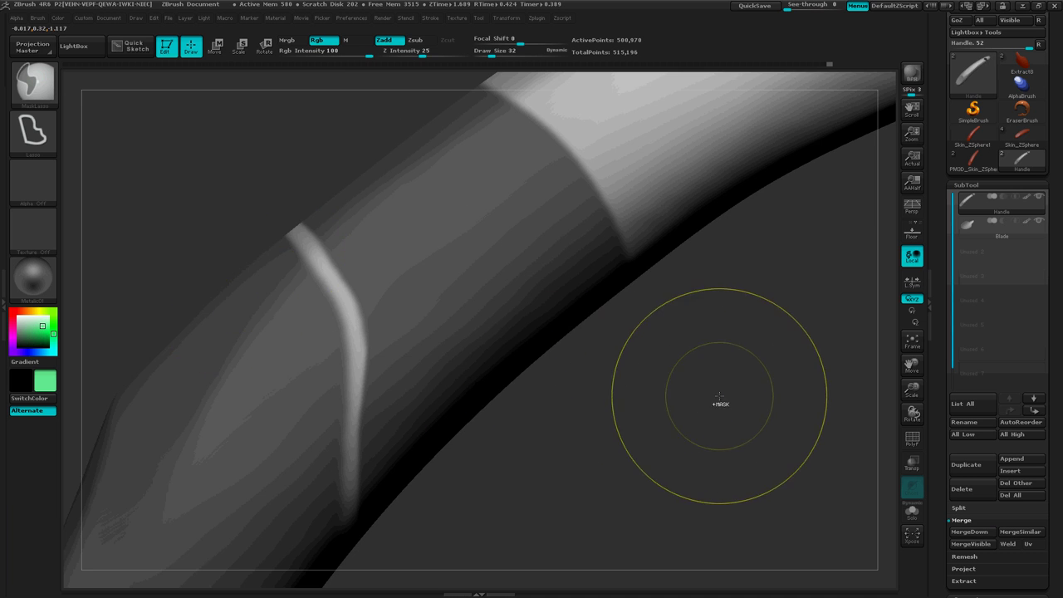
pyautogui.keyDown('ctrl'); pyautogui.moveTo(719, 397); pyautogui.dragTo(533, 385, button='right'); pyautogui.keyUp('ctrl')
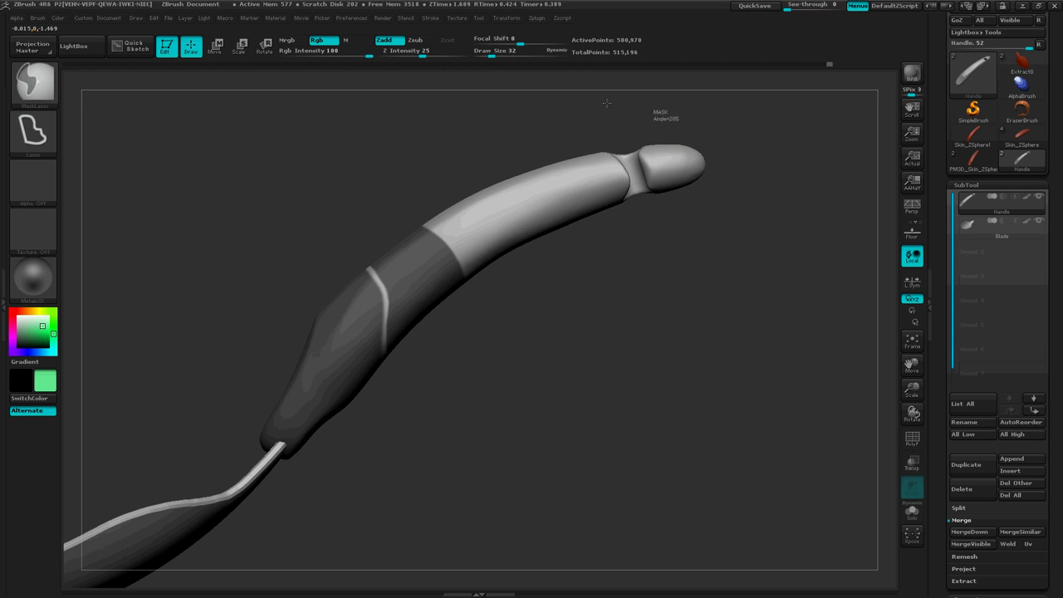
pyautogui.moveTo(673, 117)
pyautogui.keyDown('ctrl'); pyautogui.mouseDown()
pyautogui.moveTo(390, 219)
pyautogui.moveTo(490, 286)
pyautogui.moveTo(751, 133)
pyautogui.moveTo(674, 118)
pyautogui.mouseUp(); pyautogui.keyUp('ctrl')
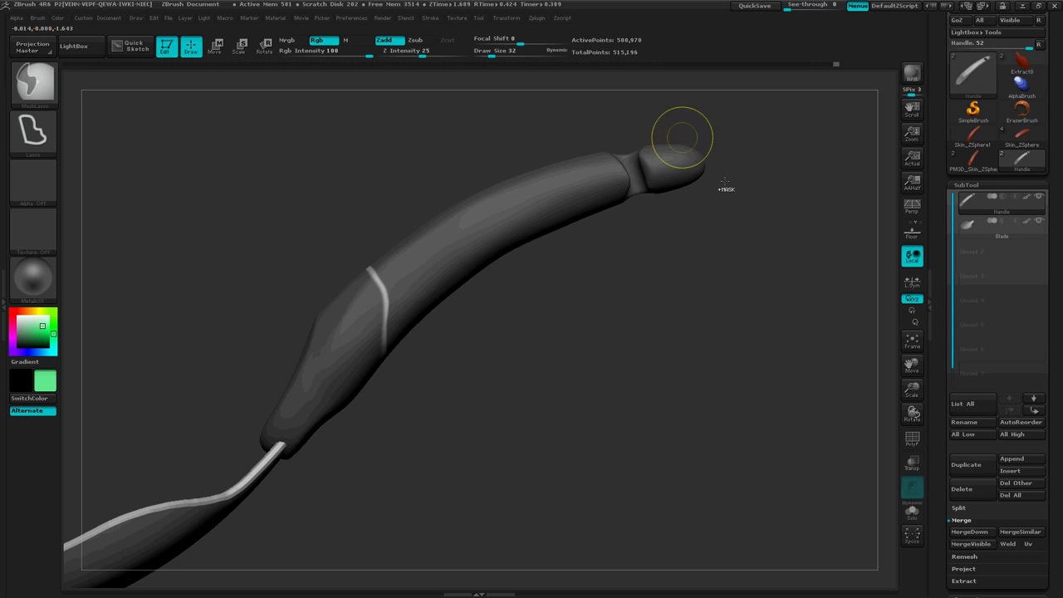
# Extend the mask along the strip's lower edge on the front of the handle to thin its wide middle part.
pyautogui.moveTo(608, 303)
pyautogui.mouseDown()
pyautogui.moveTo(623, 282)
pyautogui.moveTo(597, 316)
pyautogui.moveTo(612, 287)
pyautogui.moveTo(635, 342)
pyautogui.moveTo(618, 331)
pyautogui.mouseUp()
pyautogui.moveTo(424, 299); pyautogui.dragTo(410, 184)
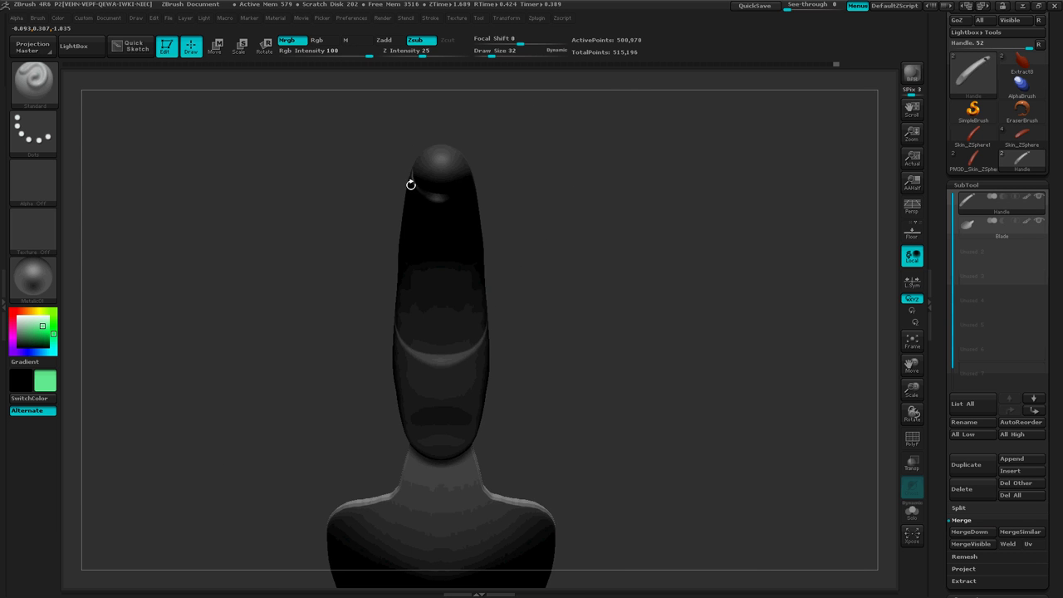
pyautogui.moveTo(516, 380)
pyautogui.keyDown('ctrl'); pyautogui.mouseDown(button='right')
pyautogui.moveTo(669, 349)
pyautogui.moveTo(662, 186)
pyautogui.mouseUp(button='right'); pyautogui.keyUp('ctrl')
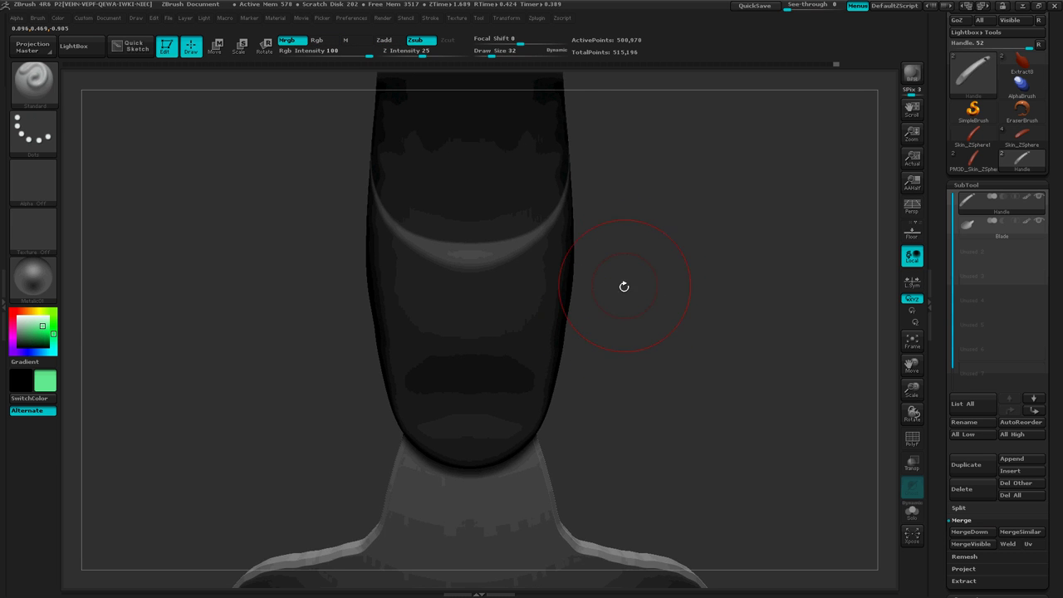
pyautogui.moveTo(624, 286)
pyautogui.mouseDown()
pyautogui.moveTo(664, 298)
pyautogui.moveTo(635, 209)
pyautogui.moveTo(636, 304)
pyautogui.moveTo(636, 291)
pyautogui.mouseUp()
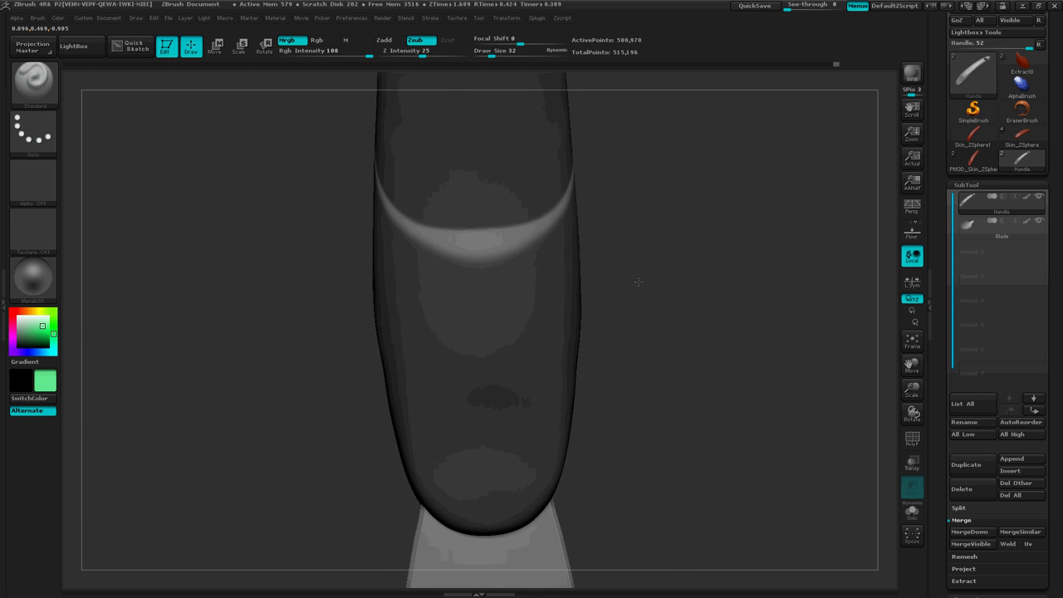
pyautogui.press('ctrl')
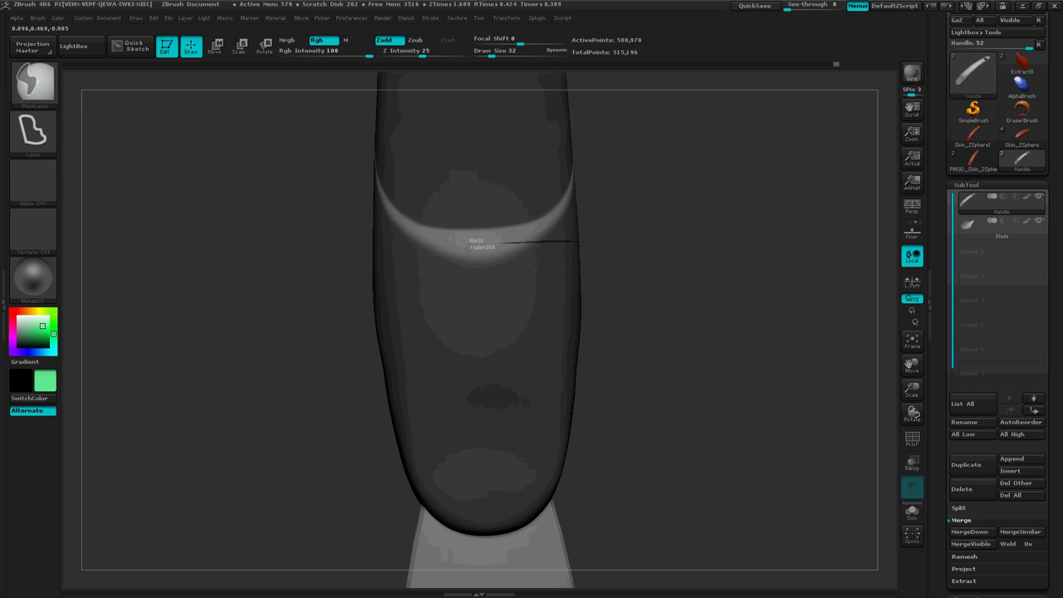
pyautogui.moveTo(469, 248)
pyautogui.keyDown('ctrl'); pyautogui.mouseDown()
pyautogui.moveTo(467, 263)
pyautogui.moveTo(592, 278)
pyautogui.mouseUp(); pyautogui.keyUp('ctrl')
pyautogui.keyDown('ctrl'); pyautogui.moveTo(561, 235); pyautogui.dragTo(537, 233); pyautogui.keyUp('ctrl')
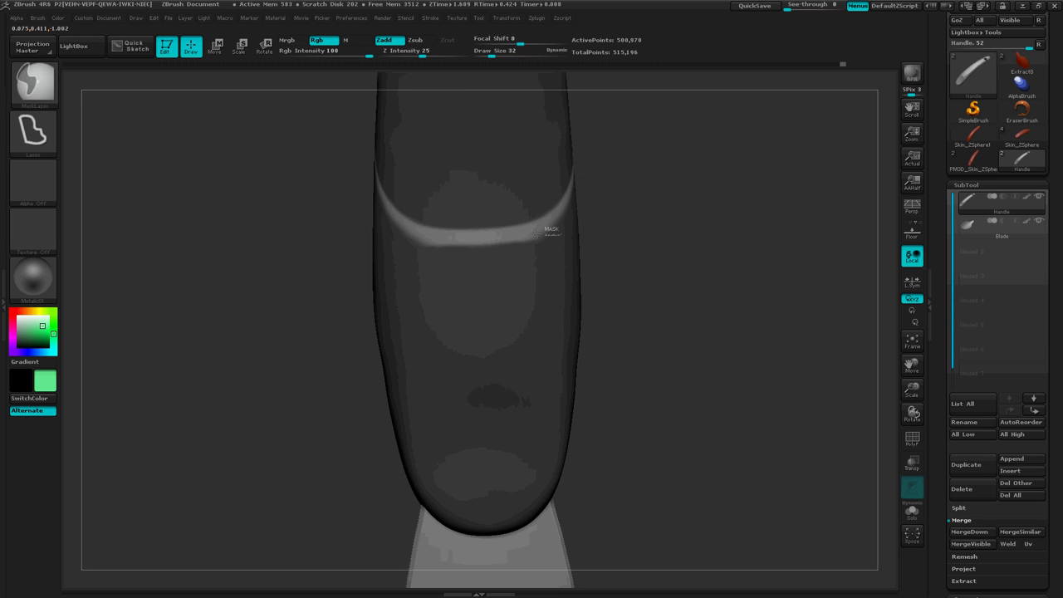
pyautogui.keyDown('ctrl'); pyautogui.moveTo(519, 268); pyautogui.dragTo(603, 250); pyautogui.keyUp('ctrl')
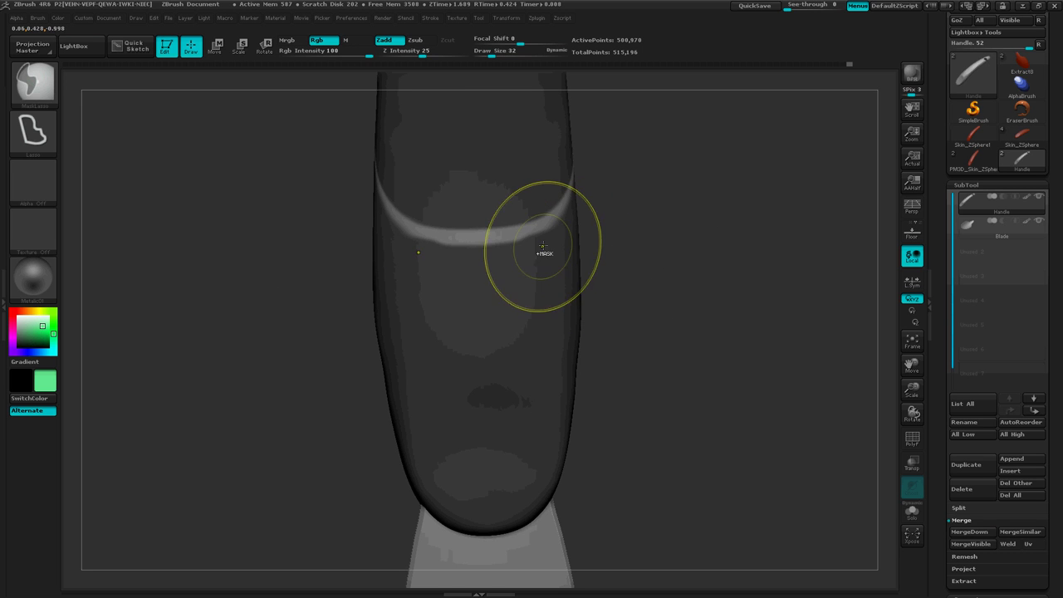
pyautogui.moveTo(537, 243)
pyautogui.keyDown('ctrl'); pyautogui.mouseDown()
pyautogui.moveTo(484, 244)
pyautogui.moveTo(637, 268)
pyautogui.moveTo(664, 263)
pyautogui.moveTo(646, 232)
pyautogui.moveTo(702, 248)
pyautogui.mouseUp(); pyautogui.keyUp('ctrl')
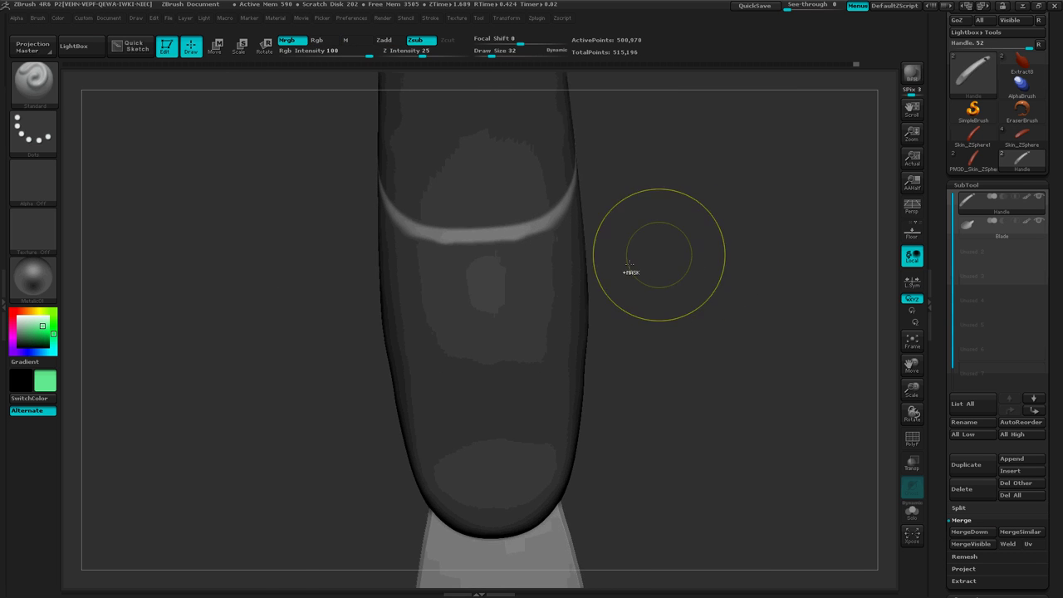
# Refine the strip's lower edge in a close-up front view with small lasso masks for an even width.
pyautogui.keyDown('ctrl'); pyautogui.moveTo(632, 263); pyautogui.dragTo(721, 259, button='right'); pyautogui.keyUp('ctrl')
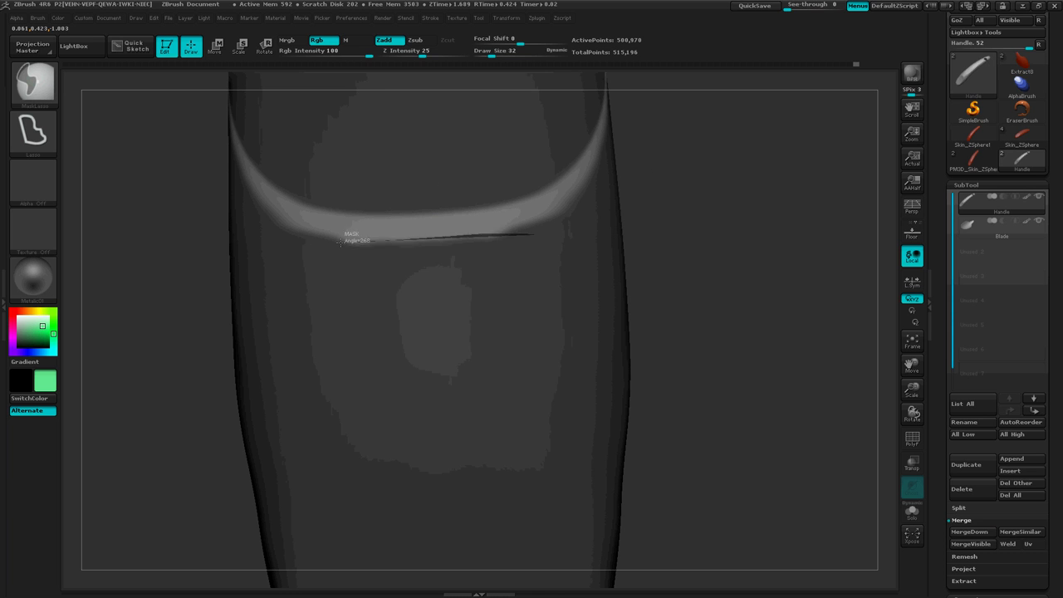
pyautogui.moveTo(340, 242)
pyautogui.keyDown('ctrl'); pyautogui.mouseDown()
pyautogui.moveTo(378, 291)
pyautogui.moveTo(552, 286)
pyautogui.mouseUp(); pyautogui.keyUp('ctrl')
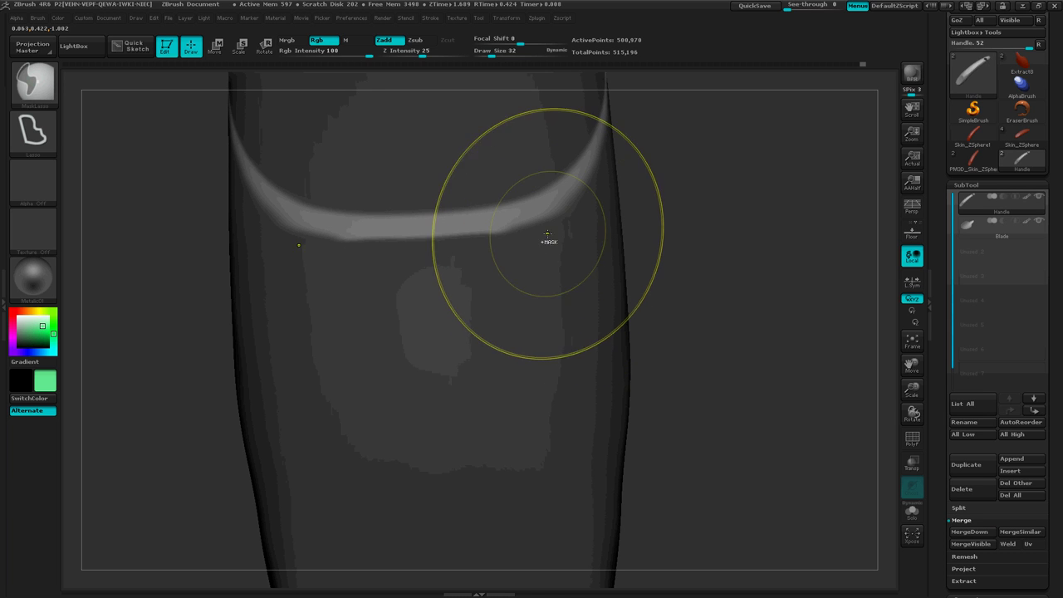
pyautogui.moveTo(547, 235)
pyautogui.keyDown('ctrl'); pyautogui.mouseDown()
pyautogui.moveTo(415, 236)
pyautogui.moveTo(510, 308)
pyautogui.moveTo(544, 301)
pyautogui.mouseUp(); pyautogui.keyUp('ctrl')
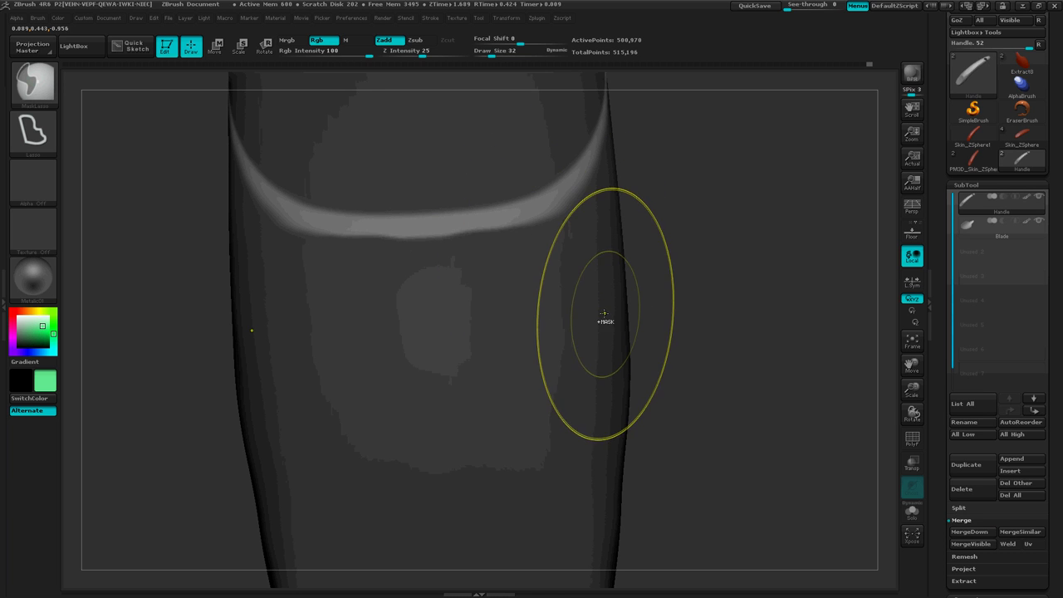
pyautogui.keyDown('ctrl'); pyautogui.moveTo(397, 242); pyautogui.dragTo(502, 278); pyautogui.keyUp('ctrl')
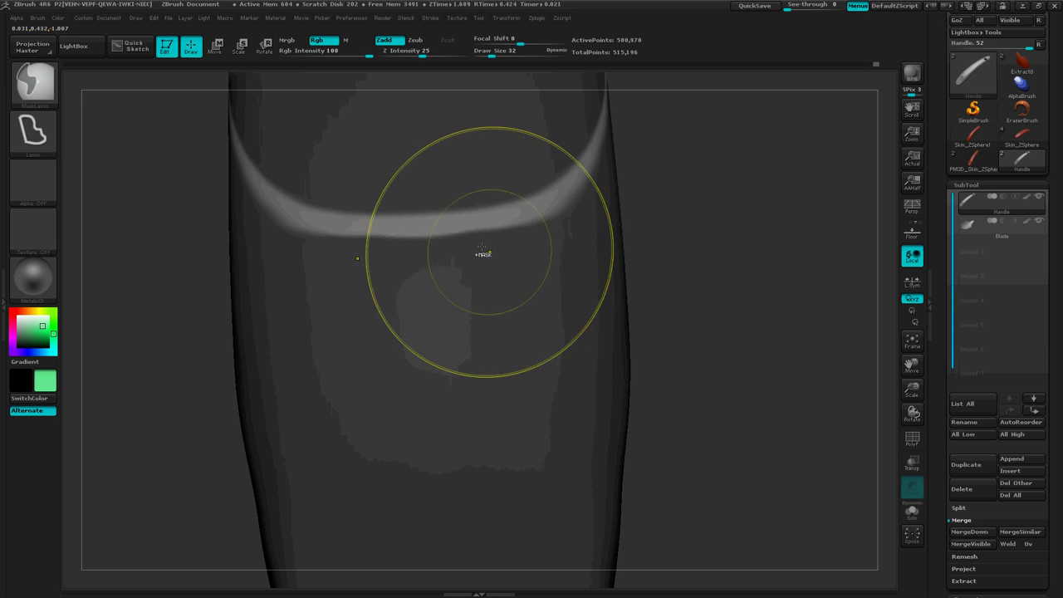
pyautogui.moveTo(469, 236)
pyautogui.keyDown('ctrl'); pyautogui.mouseDown()
pyautogui.moveTo(397, 239)
pyautogui.moveTo(652, 297)
pyautogui.mouseUp(); pyautogui.keyUp('ctrl')
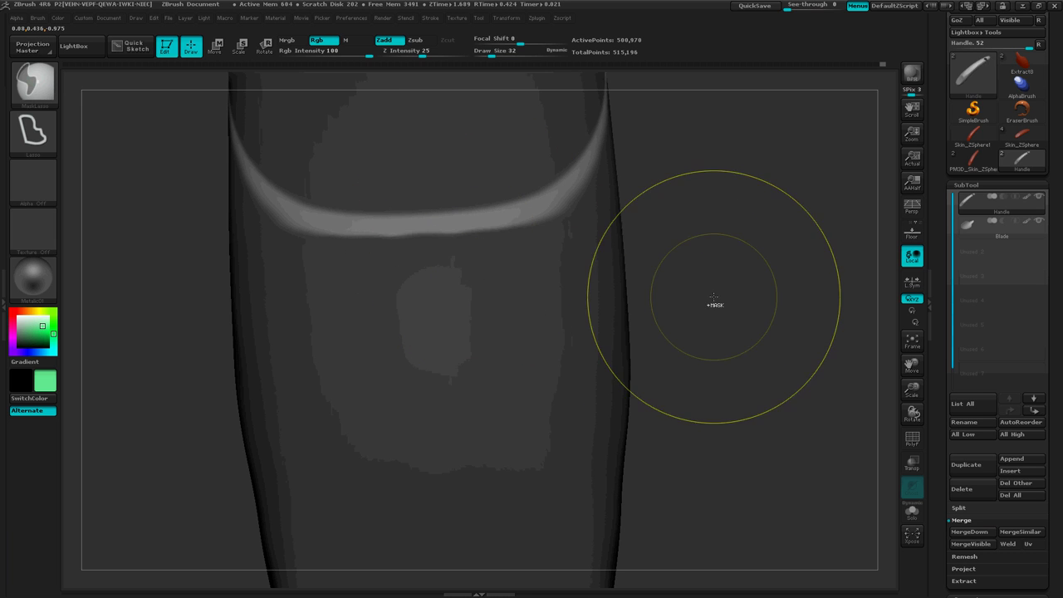
# Sink the unmasked strip into a groove around the handle with the Inflate deformation and clear the mask.
pyautogui.moveTo(735, 308)
pyautogui.keyDown('ctrl'); pyautogui.mouseDown(button='right')
pyautogui.moveTo(678, 296)
pyautogui.moveTo(657, 266)
pyautogui.moveTo(567, 248)
pyautogui.moveTo(468, 253)
pyautogui.moveTo(489, 259)
pyautogui.mouseUp(button='right'); pyautogui.keyUp('ctrl')
pyautogui.keyDown('ctrl'); pyautogui.moveTo(595, 275); pyautogui.dragTo(527, 235, button='right'); pyautogui.keyUp('ctrl')
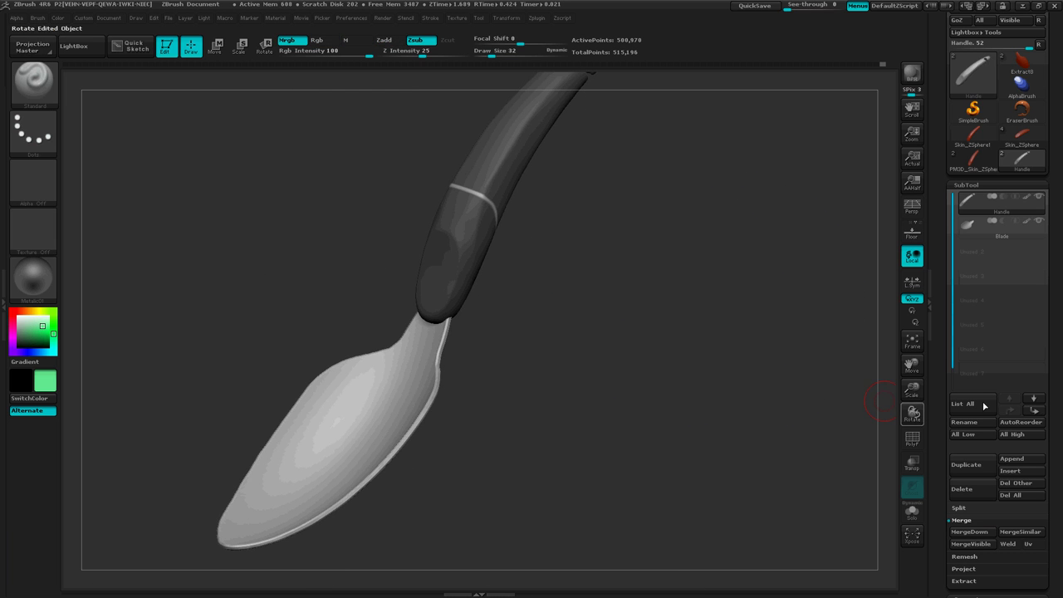
pyautogui.moveTo(1053, 401); pyautogui.dragTo(1049, 283)
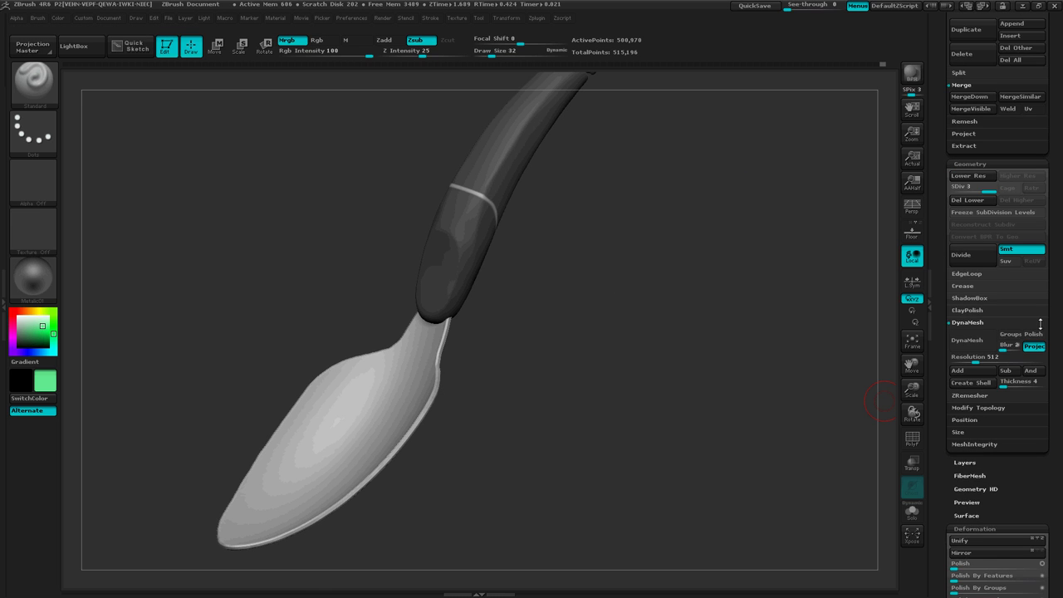
pyautogui.moveTo(1056, 450); pyautogui.dragTo(1060, 313)
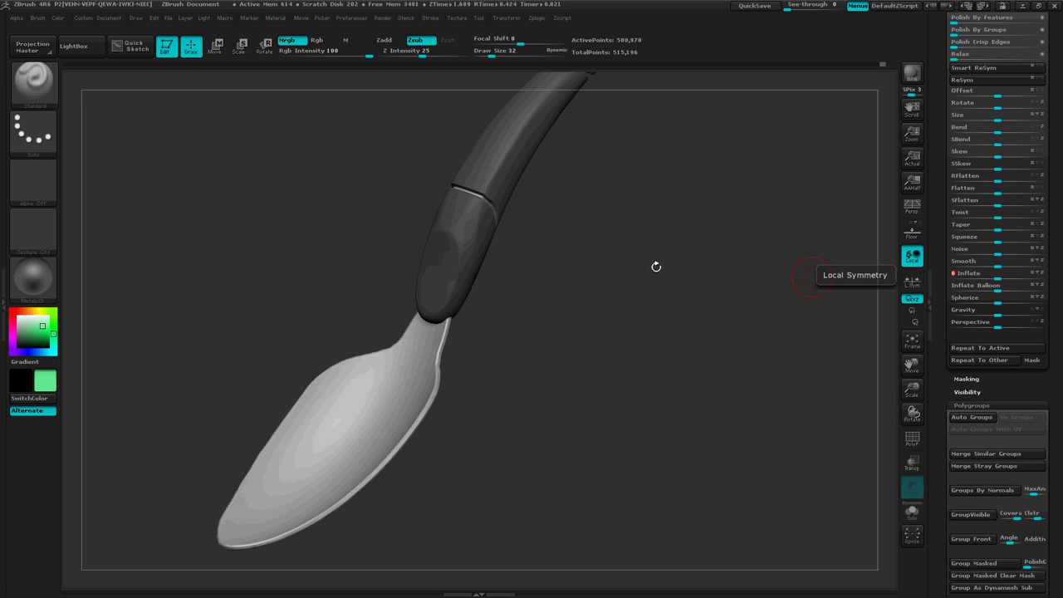
pyautogui.moveTo(655, 266); pyautogui.dragTo(519, 214)
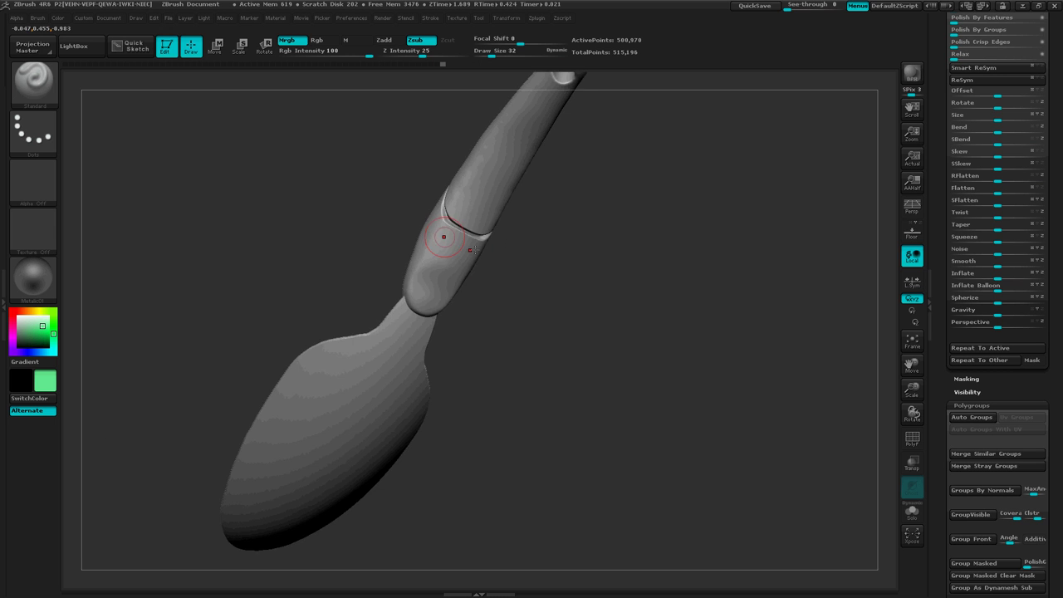
# Examine the sunken groove around the handle from several angles.
pyautogui.moveTo(573, 273)
pyautogui.mouseDown()
pyautogui.moveTo(636, 360)
pyautogui.moveTo(676, 361)
pyautogui.moveTo(576, 261)
pyautogui.mouseUp()
pyautogui.moveTo(575, 262)
pyautogui.mouseDown(button='right')
pyautogui.moveTo(636, 359)
pyautogui.moveTo(673, 302)
pyautogui.mouseUp(button='right')
pyautogui.moveTo(584, 281)
pyautogui.mouseDown(button='right')
pyautogui.moveTo(624, 305)
pyautogui.moveTo(593, 276)
pyautogui.moveTo(623, 289)
pyautogui.moveTo(603, 232)
pyautogui.moveTo(639, 249)
pyautogui.mouseUp(button='right')
pyautogui.moveTo(620, 213); pyautogui.dragTo(632, 394)
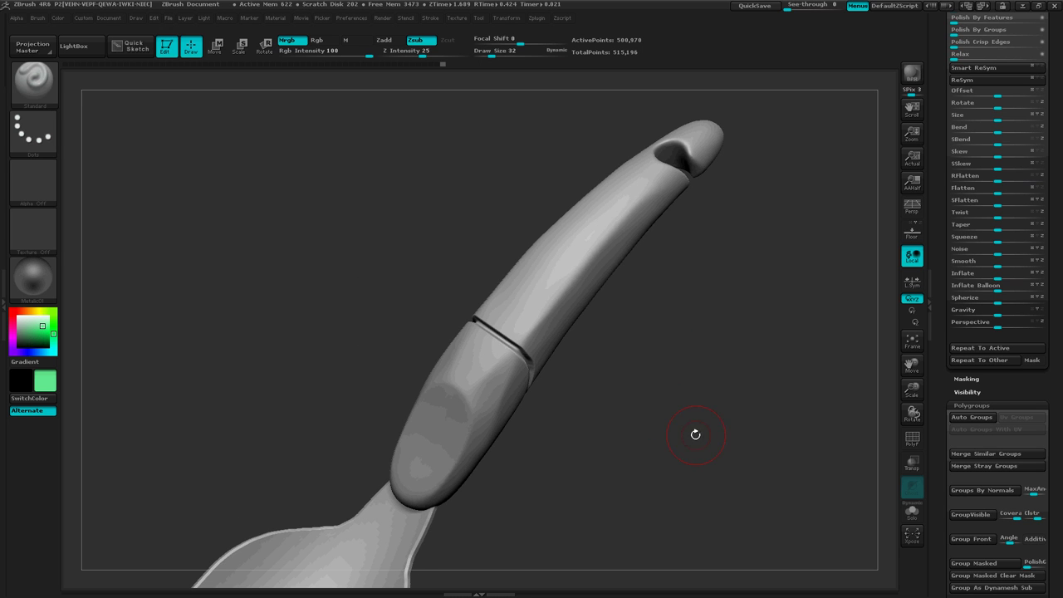
pyautogui.keyDown('alt'); pyautogui.moveTo(695, 434); pyautogui.dragTo(652, 394, button='right'); pyautogui.keyUp('alt')
pyautogui.keyDown('ctrl'); pyautogui.moveTo(651, 441); pyautogui.dragTo(621, 421, button='right'); pyautogui.keyUp('ctrl')
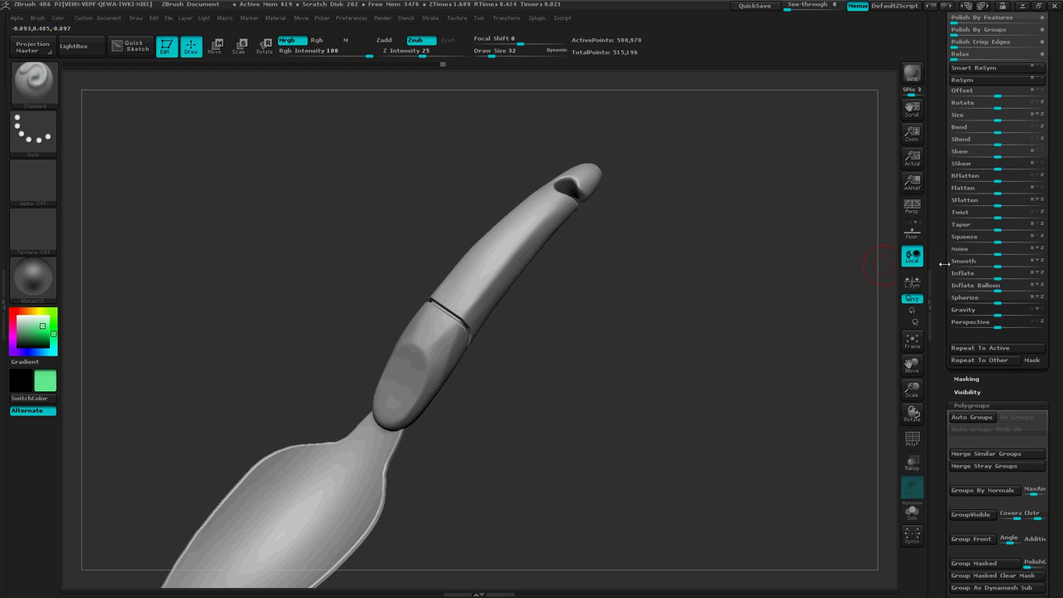
# Choose the MatCap Gray material and fill the handle with it in the current green colour.
pyautogui.moveTo(1060, 250); pyautogui.dragTo(1060, 332)
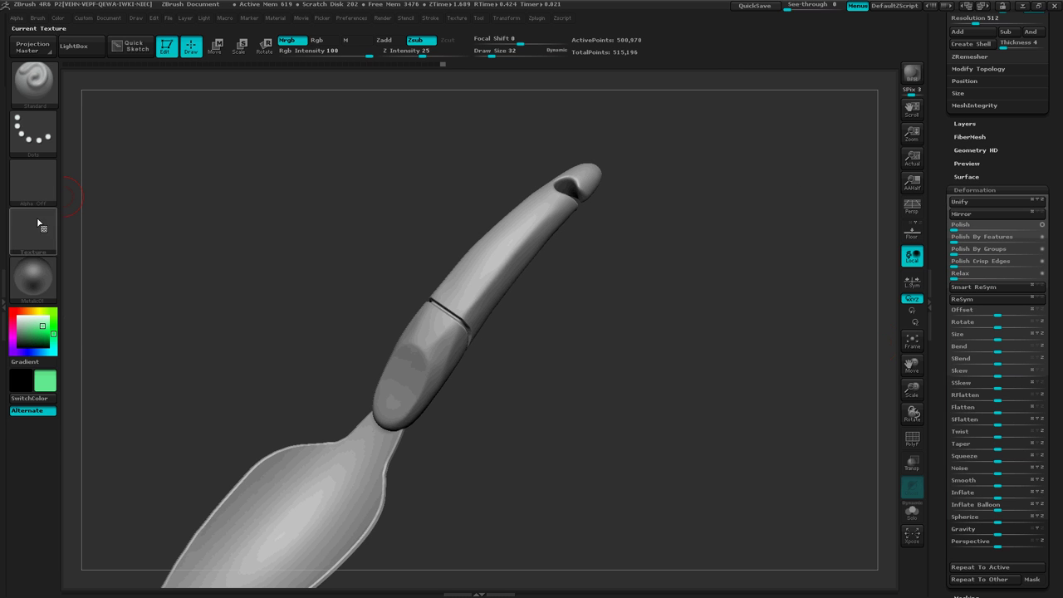
pyautogui.click(33, 278)
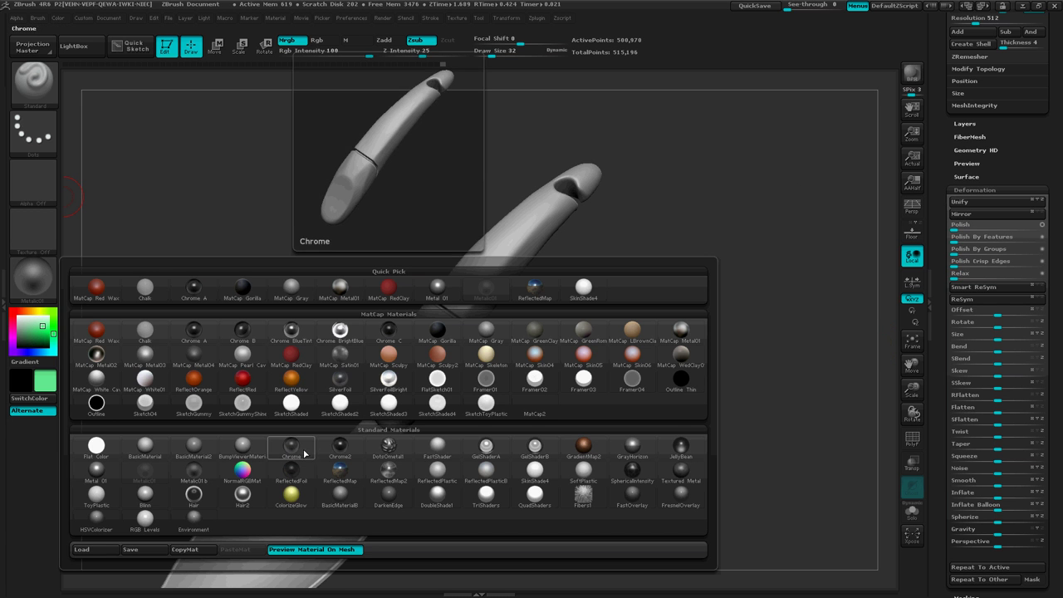
pyautogui.click(487, 336)
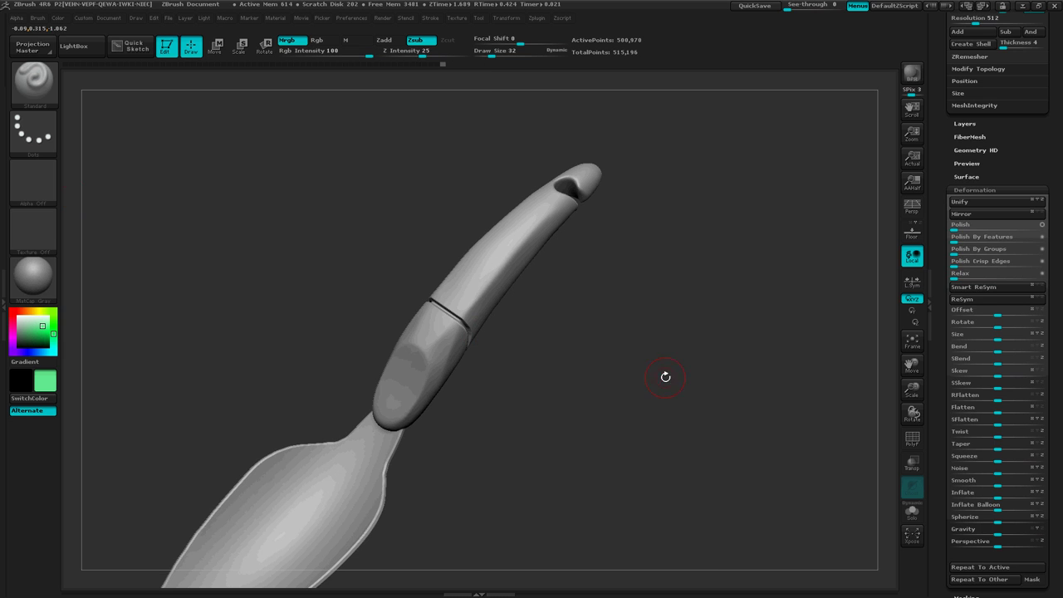
pyautogui.moveTo(1053, 202); pyautogui.dragTo(1058, 363)
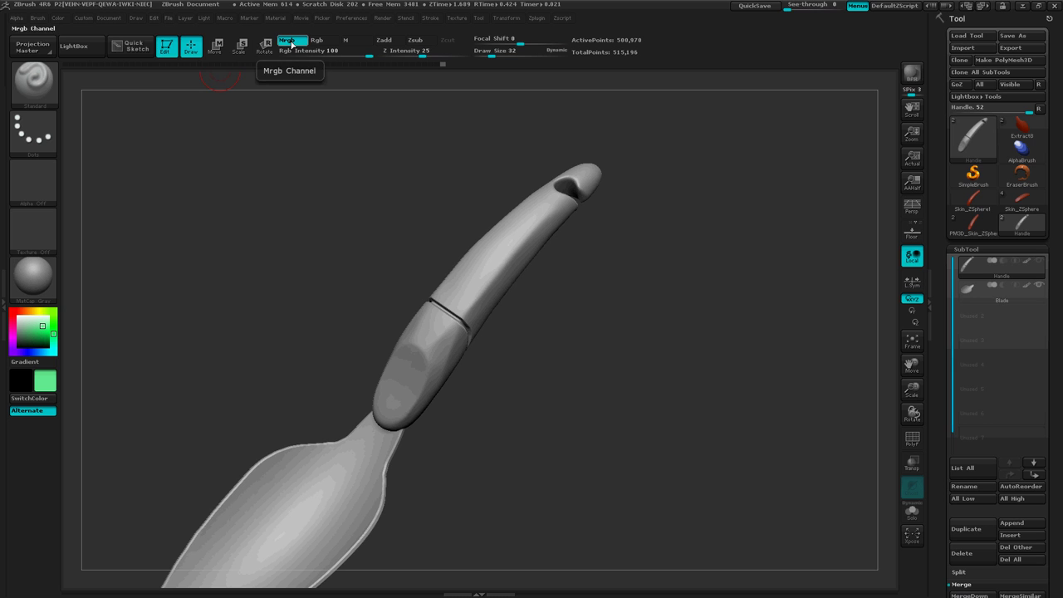
pyautogui.click(55, 17)
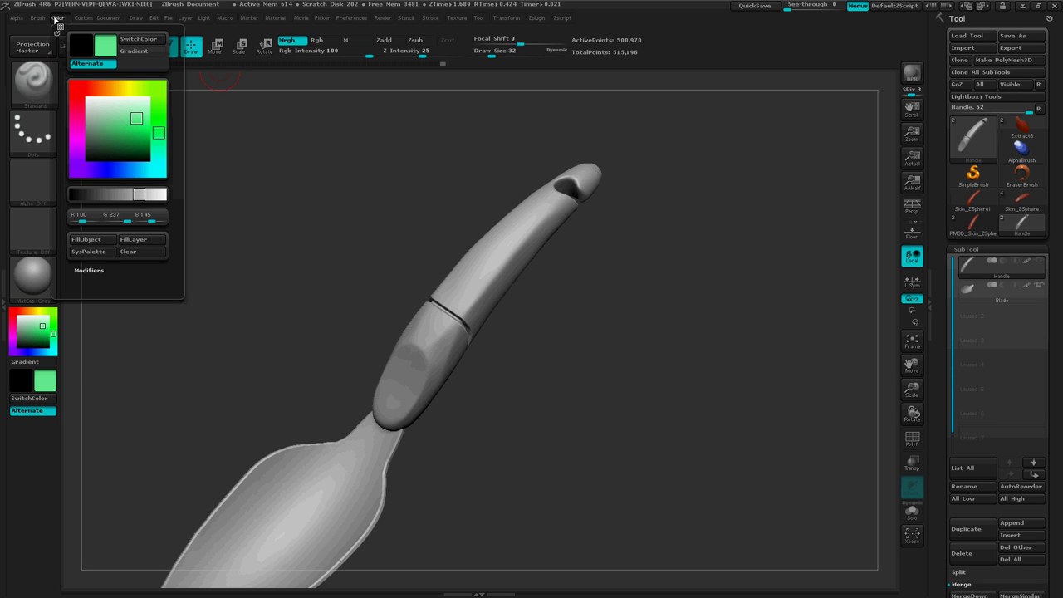
pyautogui.click(85, 239)
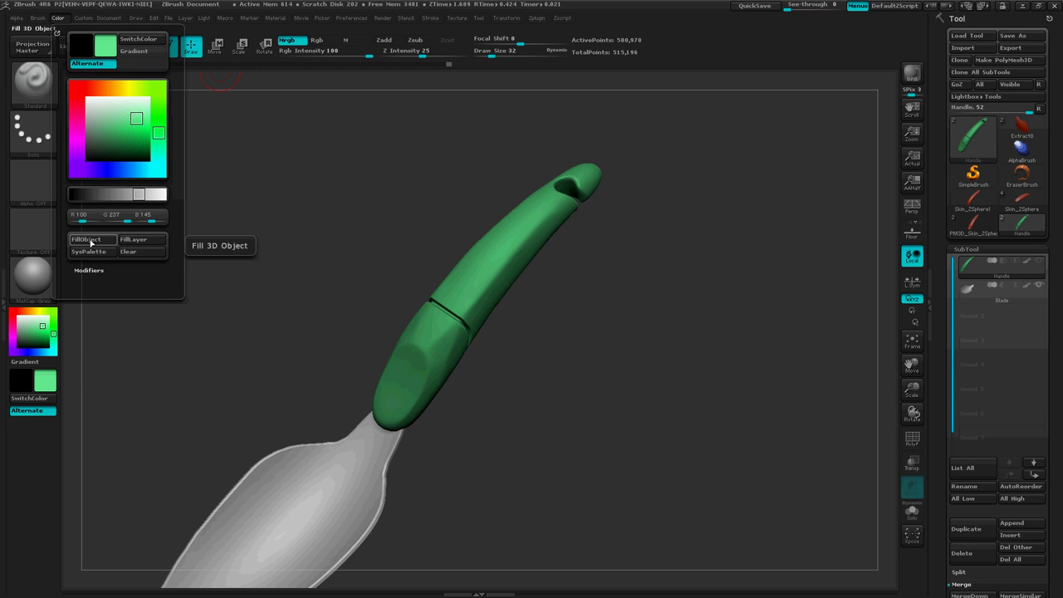
# Set the active colour to pure white and refill the handle with it.
pyautogui.click(11, 315)
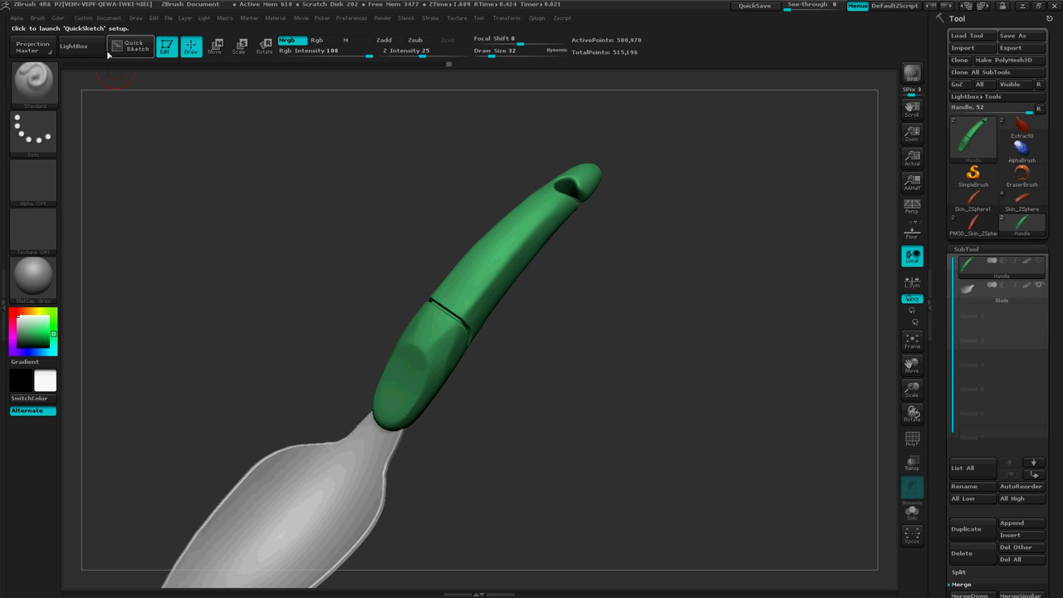
pyautogui.click(60, 18)
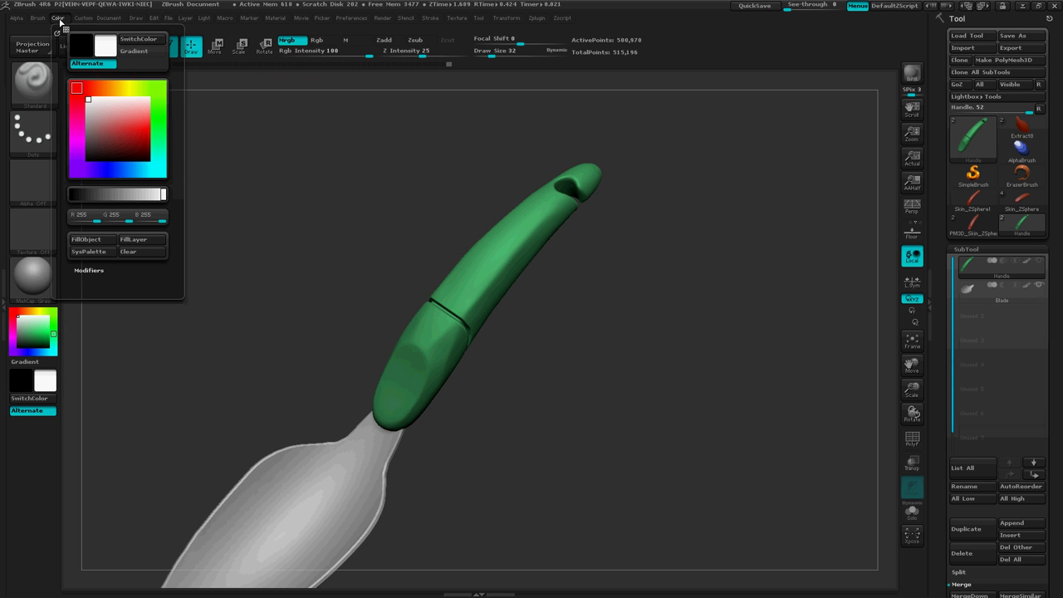
pyautogui.click(93, 241)
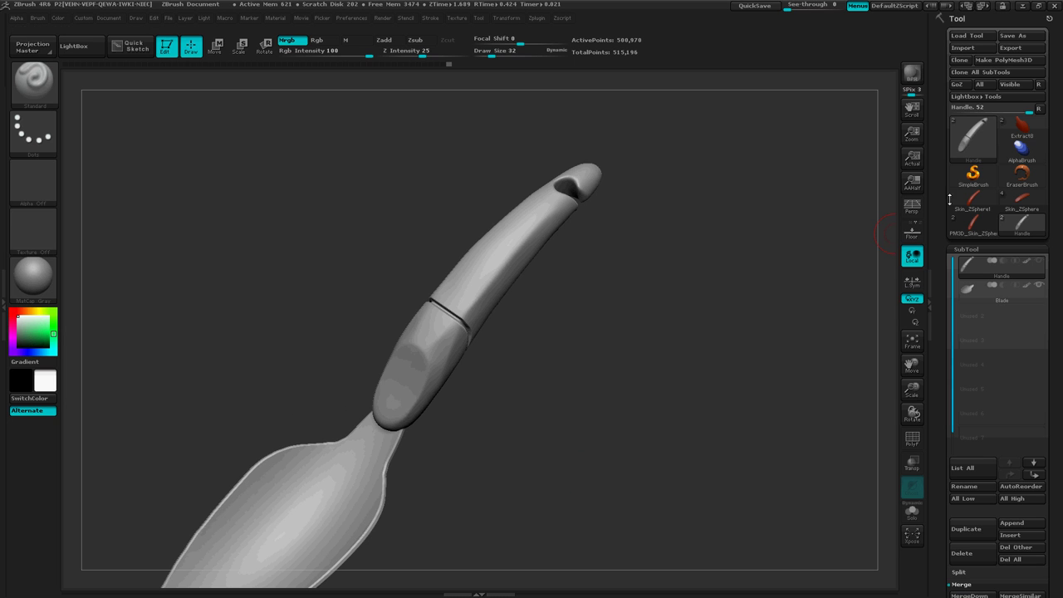
# Activate the Blade subtool, make the handle visible again, and fill the blade with the current white MatCap Gray material.
pyautogui.click(1006, 300)
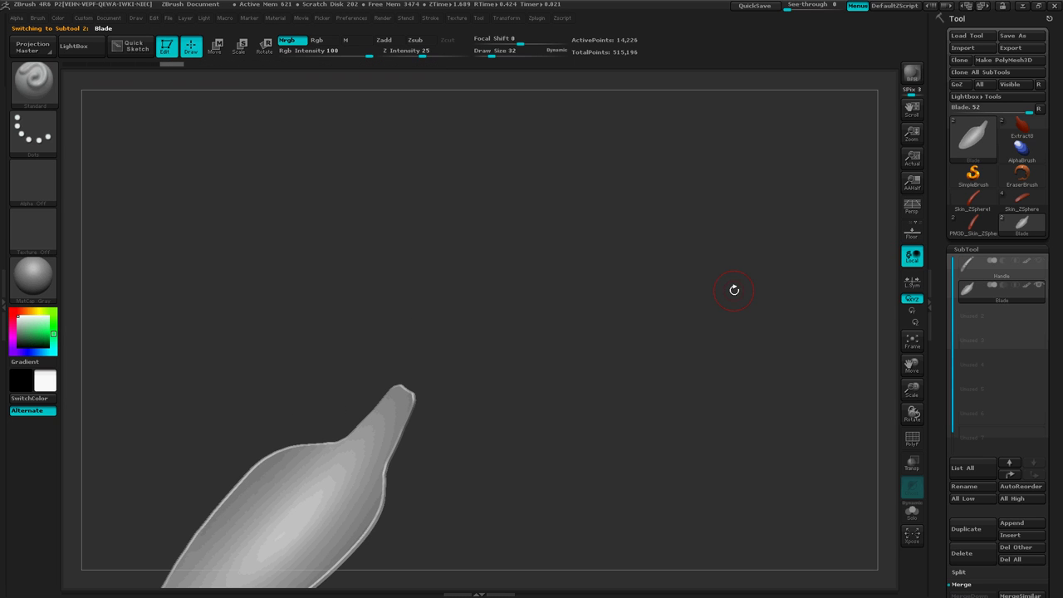
pyautogui.click(1038, 260)
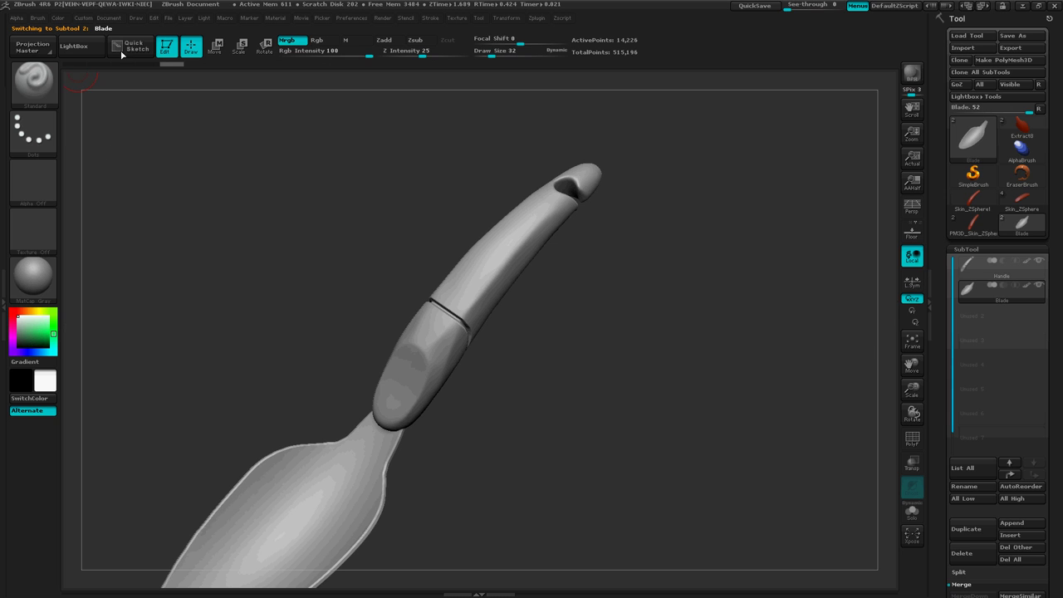
pyautogui.click(58, 18)
pyautogui.click(100, 242)
pyautogui.moveTo(602, 473); pyautogui.dragTo(675, 423)
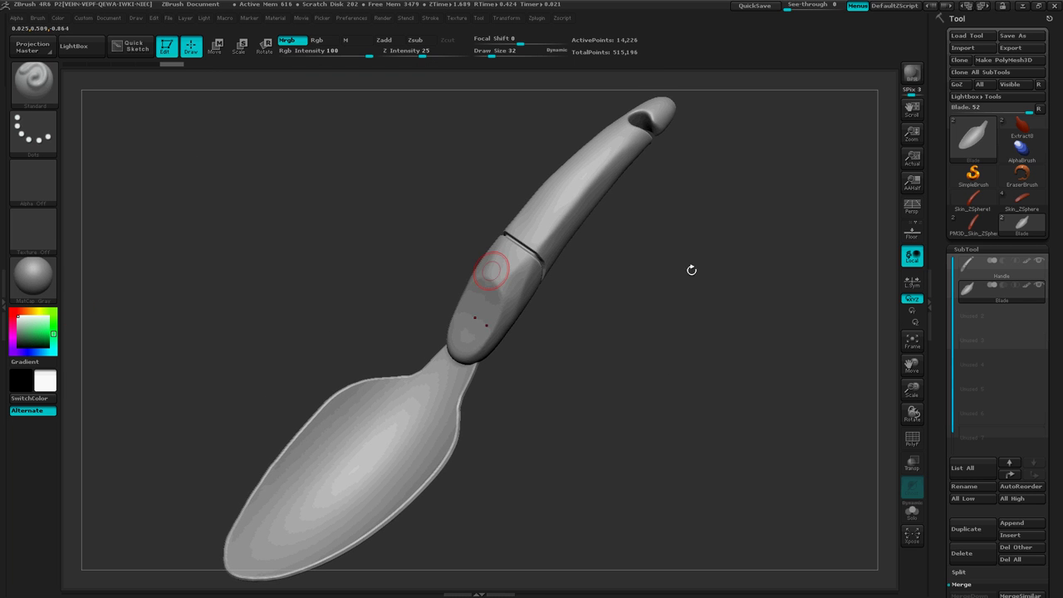
# Choose the ReflectedMap material and fill the blade with it for a mirror-like metal look.
pyautogui.click(31, 287)
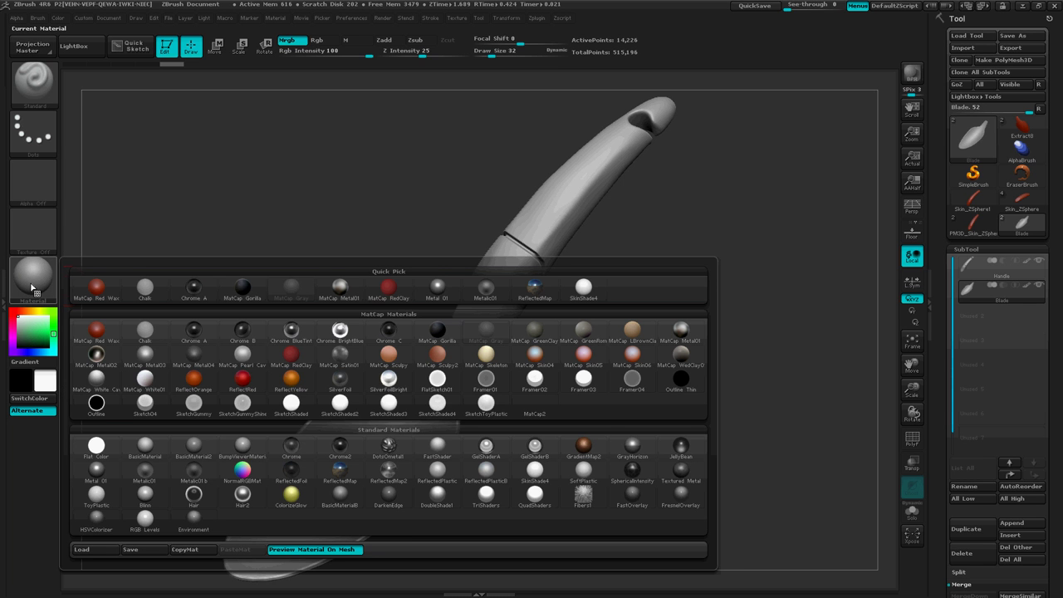
pyautogui.click(345, 472)
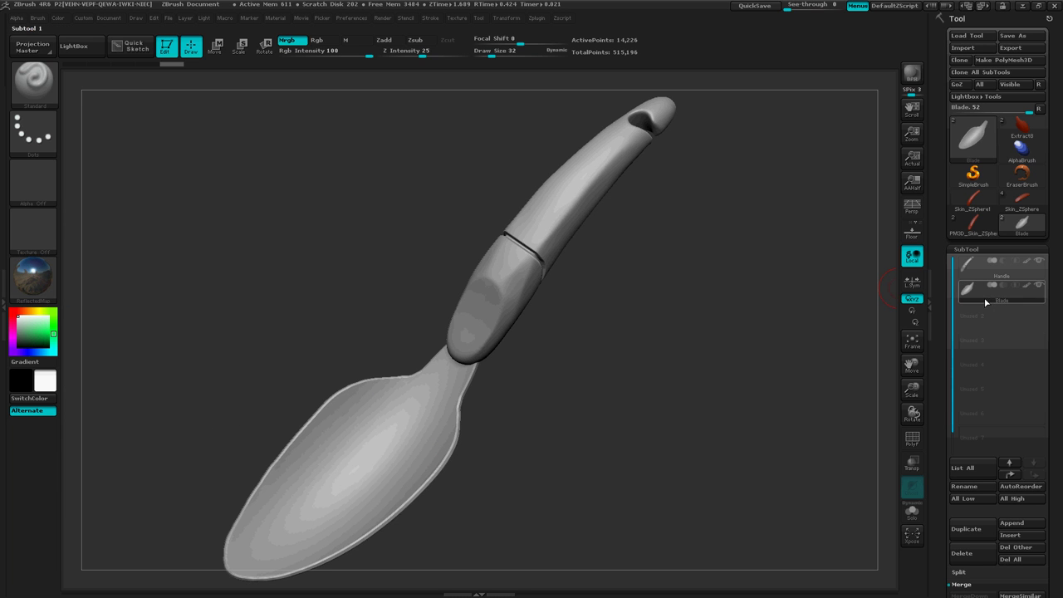
pyautogui.click(45, 285)
pyautogui.click(61, 17)
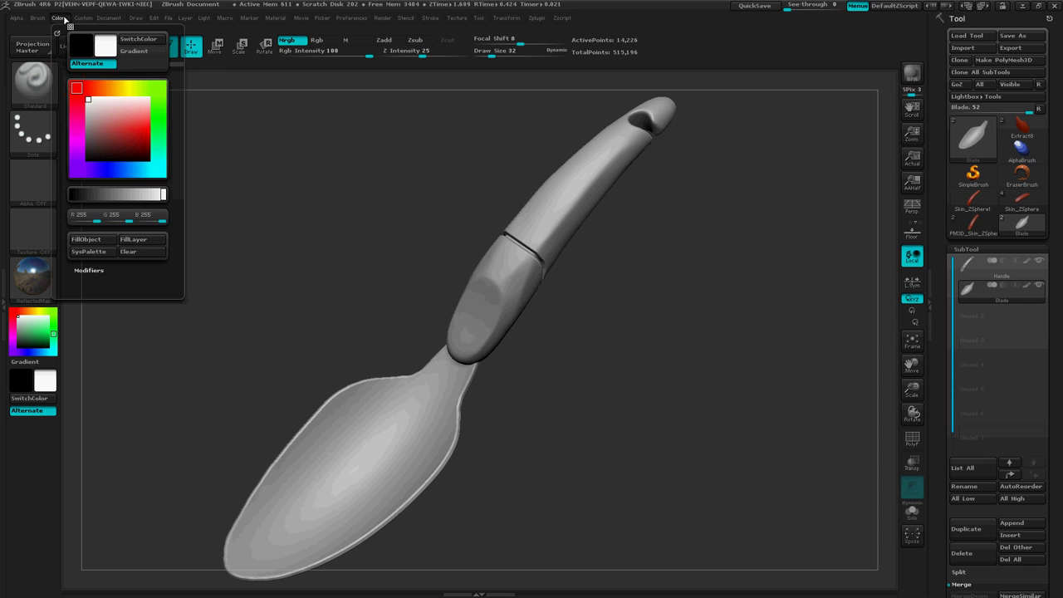
pyautogui.click(113, 241)
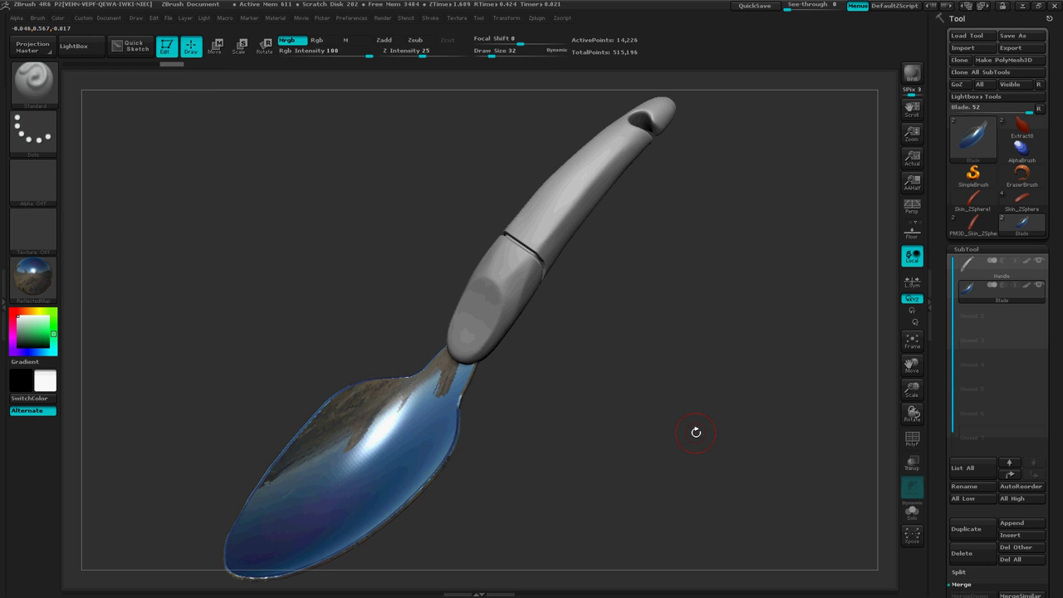
pyautogui.moveTo(660, 438); pyautogui.dragTo(652, 458)
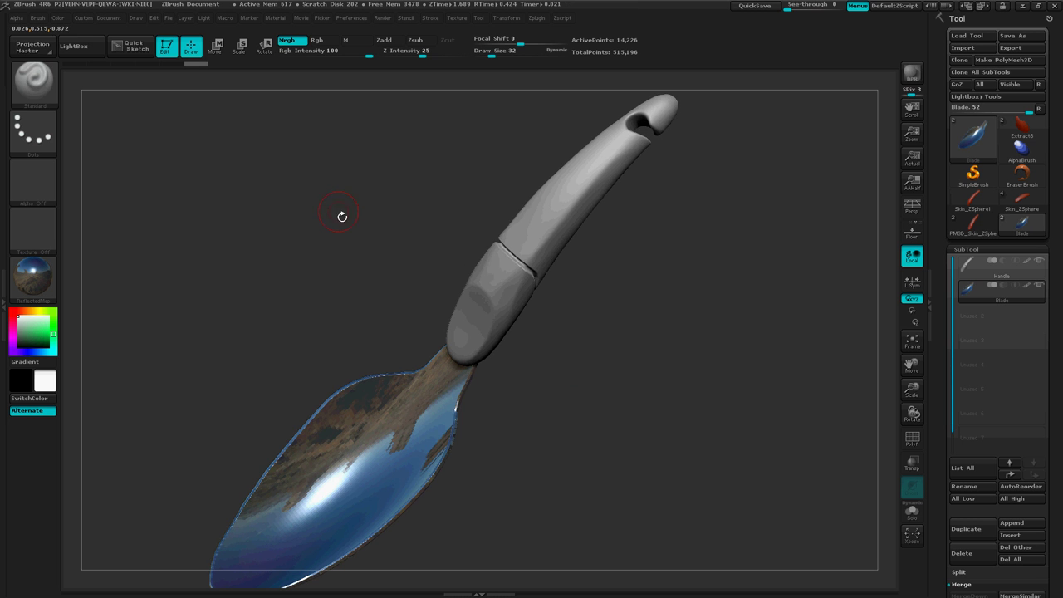
pyautogui.moveTo(666, 477)
pyautogui.mouseDown()
pyautogui.moveTo(673, 457)
pyautogui.moveTo(590, 328)
pyautogui.mouseUp()
pyautogui.keyDown('ctrl'); pyautogui.moveTo(590, 328); pyautogui.dragTo(666, 345, button='right'); pyautogui.keyUp('ctrl')
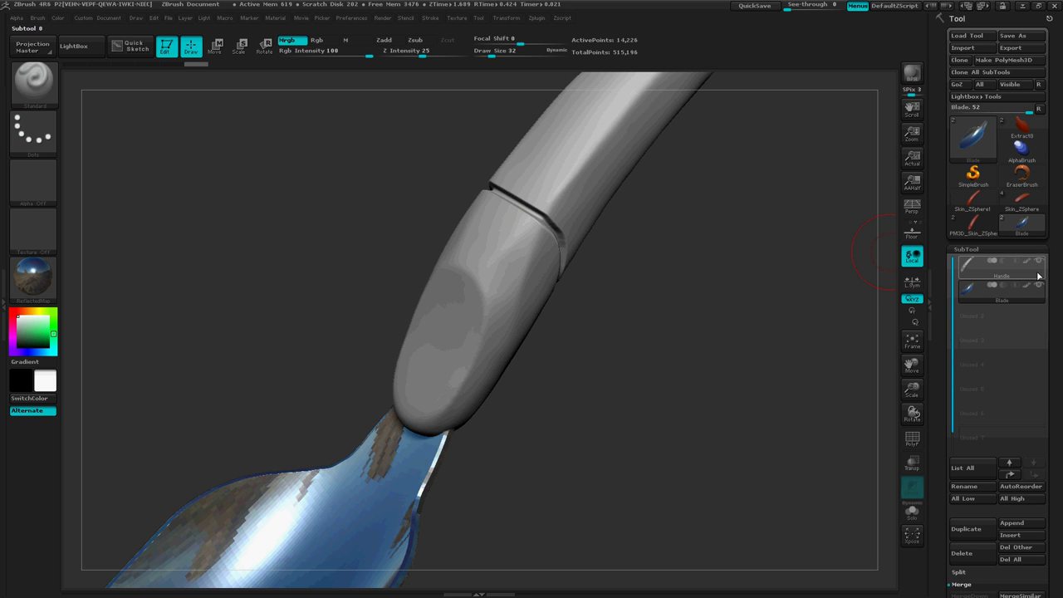
# Activate the Handle subtool and fill it with the ToyPlastic material in white.
pyautogui.click(1005, 265)
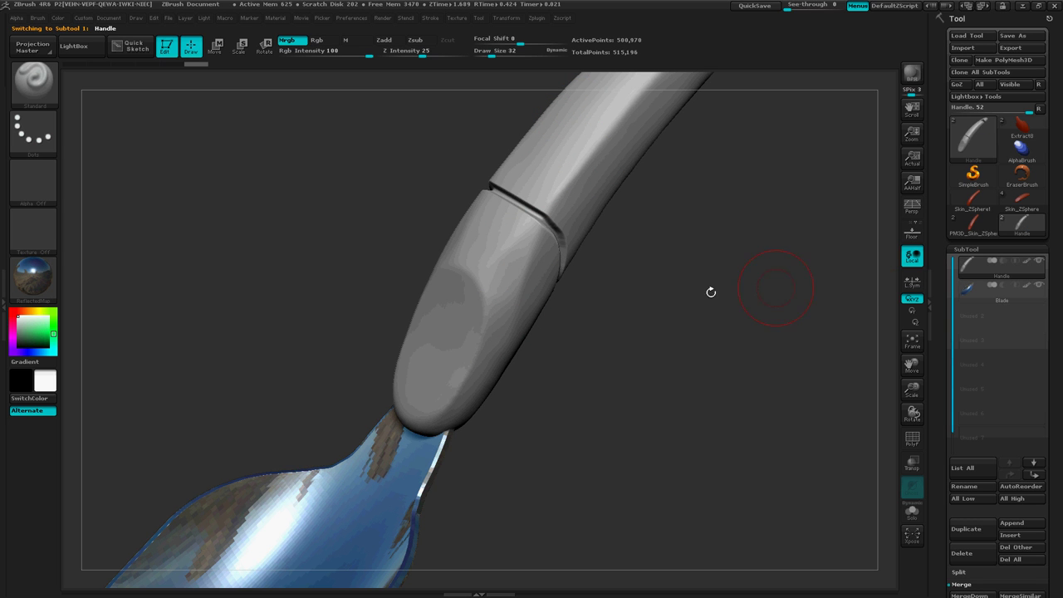
pyautogui.click(46, 287)
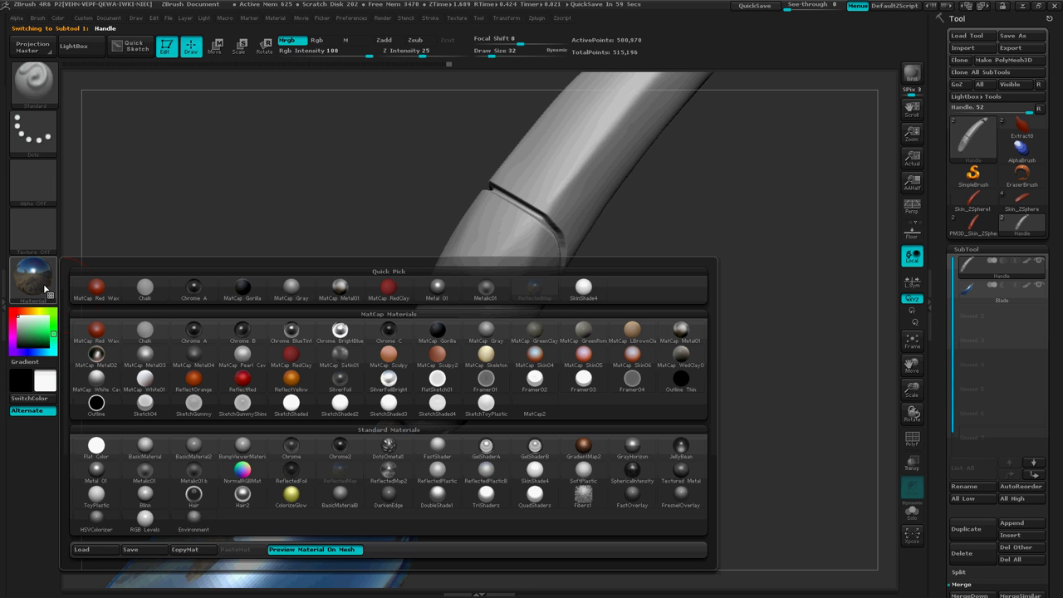
pyautogui.click(25, 276)
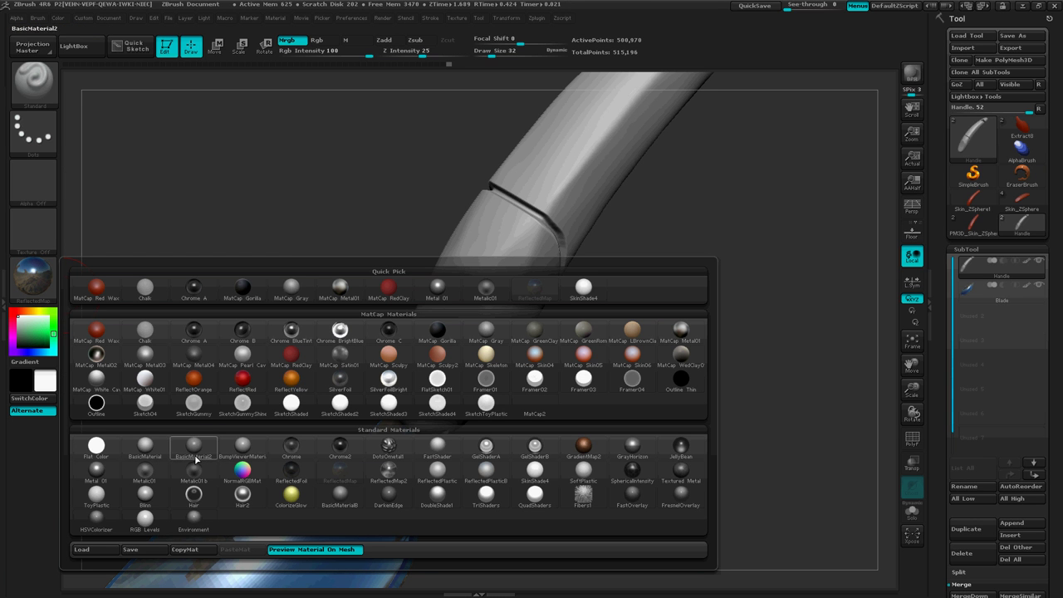
pyautogui.moveTo(191, 470)
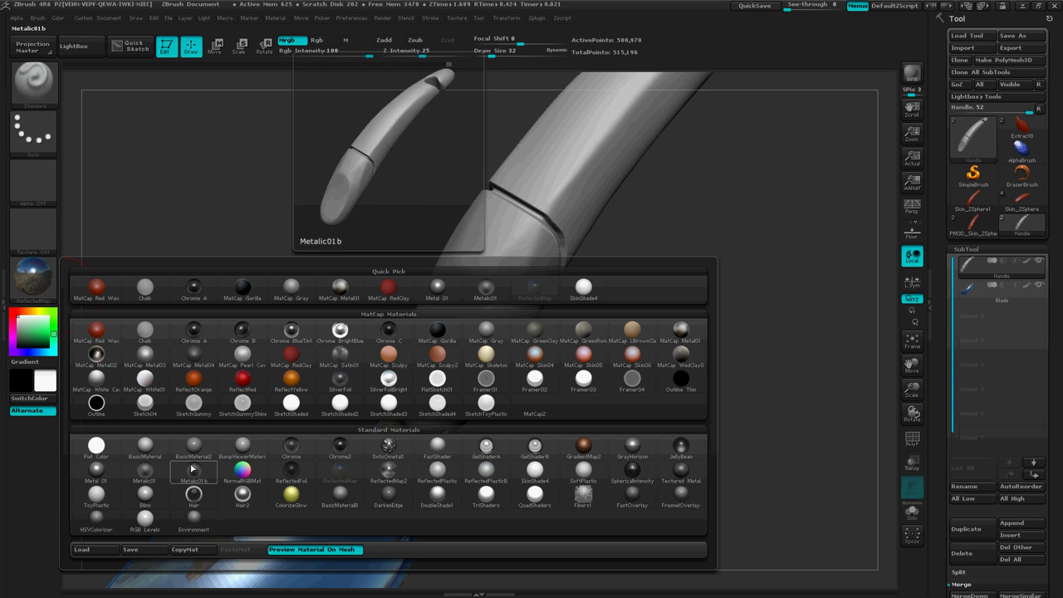
pyautogui.click(98, 494)
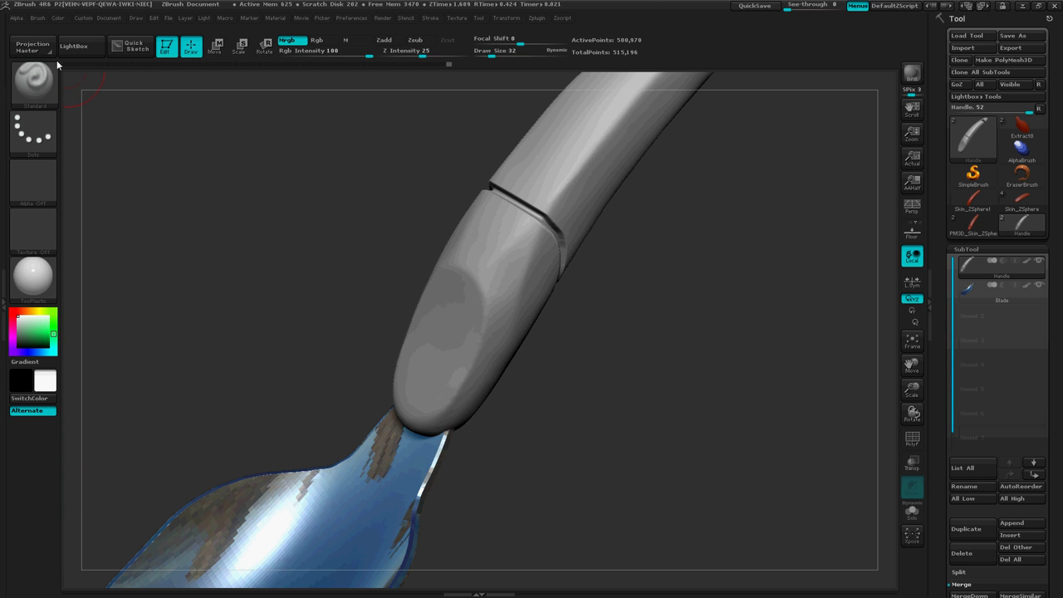
pyautogui.click(57, 18)
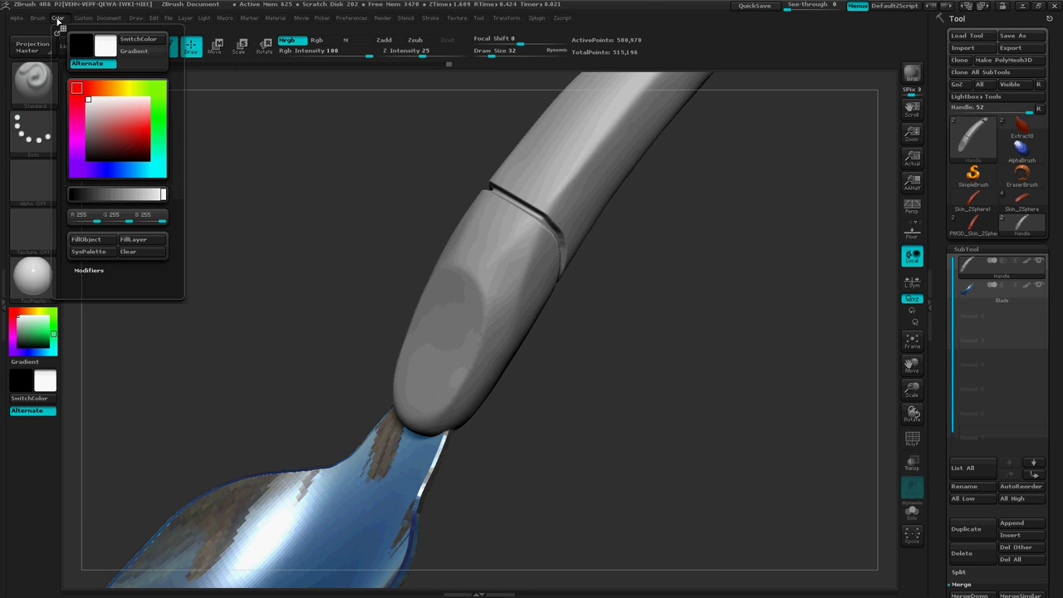
pyautogui.click(104, 241)
pyautogui.moveTo(822, 407)
pyautogui.mouseDown()
pyautogui.moveTo(689, 287)
pyautogui.moveTo(690, 384)
pyautogui.moveTo(705, 391)
pyautogui.mouseUp()
pyautogui.keyDown('ctrl'); pyautogui.moveTo(735, 404); pyautogui.dragTo(626, 337, button='right'); pyautogui.keyUp('ctrl')
pyautogui.moveTo(626, 337)
pyautogui.mouseDown()
pyautogui.moveTo(633, 344)
pyautogui.moveTo(590, 298)
pyautogui.moveTo(595, 315)
pyautogui.mouseUp()
pyautogui.keyDown('ctrl'); pyautogui.moveTo(581, 327); pyautogui.dragTo(659, 331, button='right'); pyautogui.keyUp('ctrl')
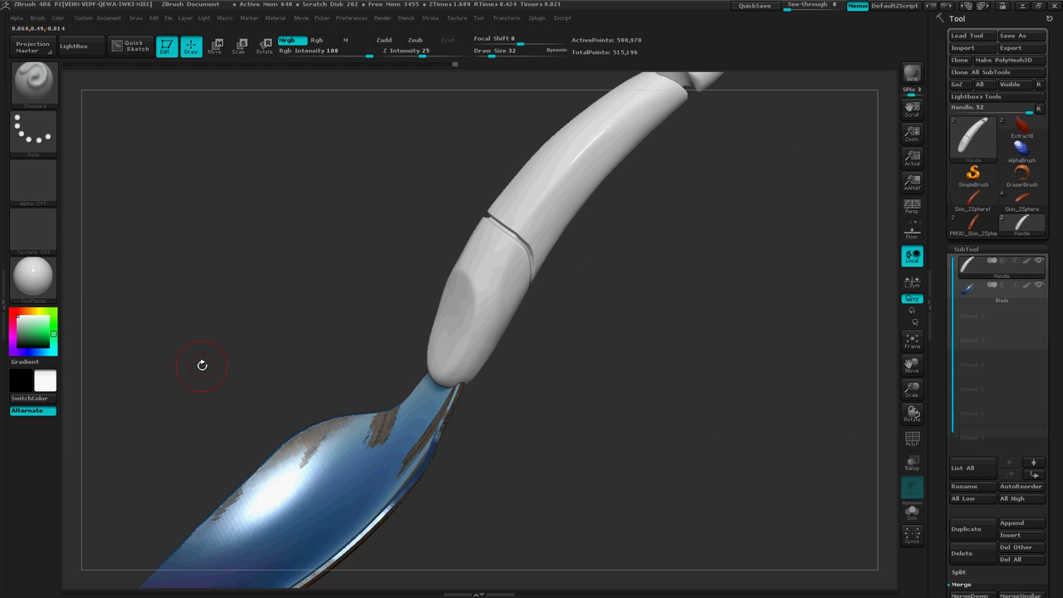
pyautogui.hotkey('alt', 'Tab')
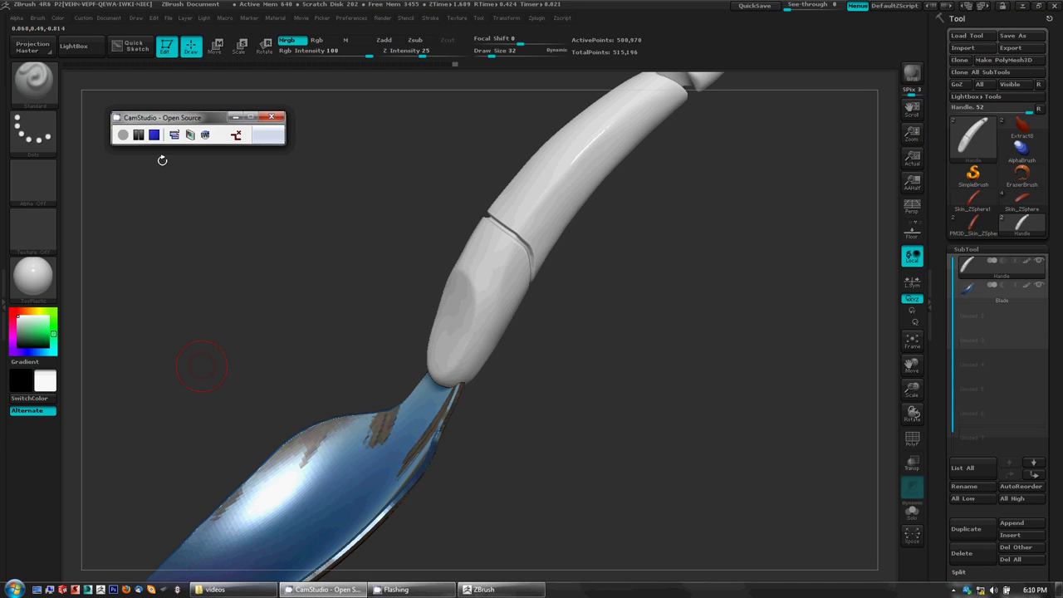
pyautogui.click(154, 134)
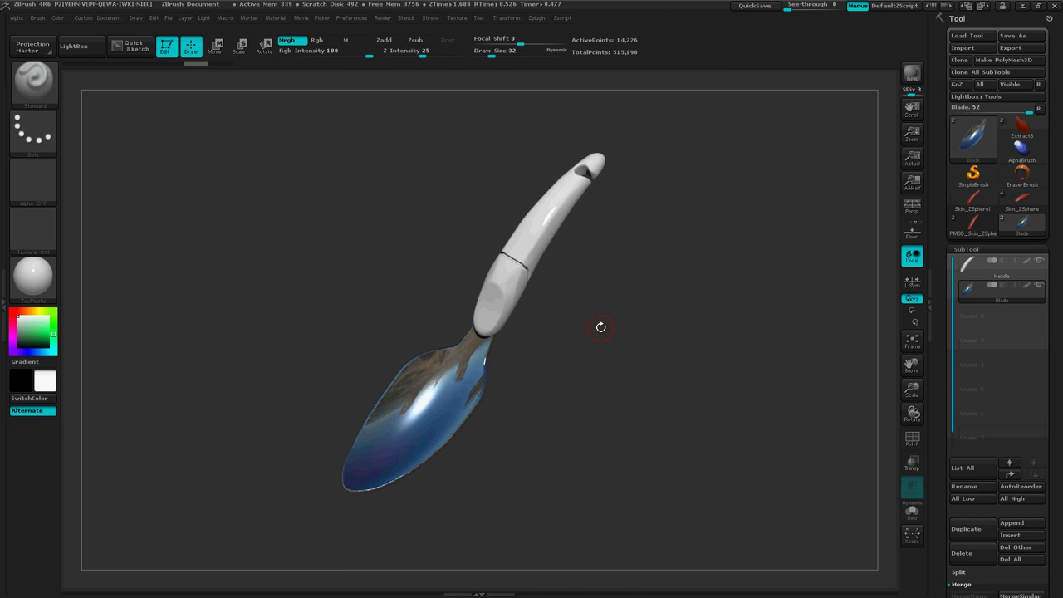
# Make Handle the active subtool and examine the seam groove close up from the side, including both of its ends.
pyautogui.moveTo(607, 350); pyautogui.dragTo(572, 280)
pyautogui.keyDown('ctrl'); pyautogui.moveTo(573, 337); pyautogui.dragTo(714, 327, button='right'); pyautogui.keyUp('ctrl')
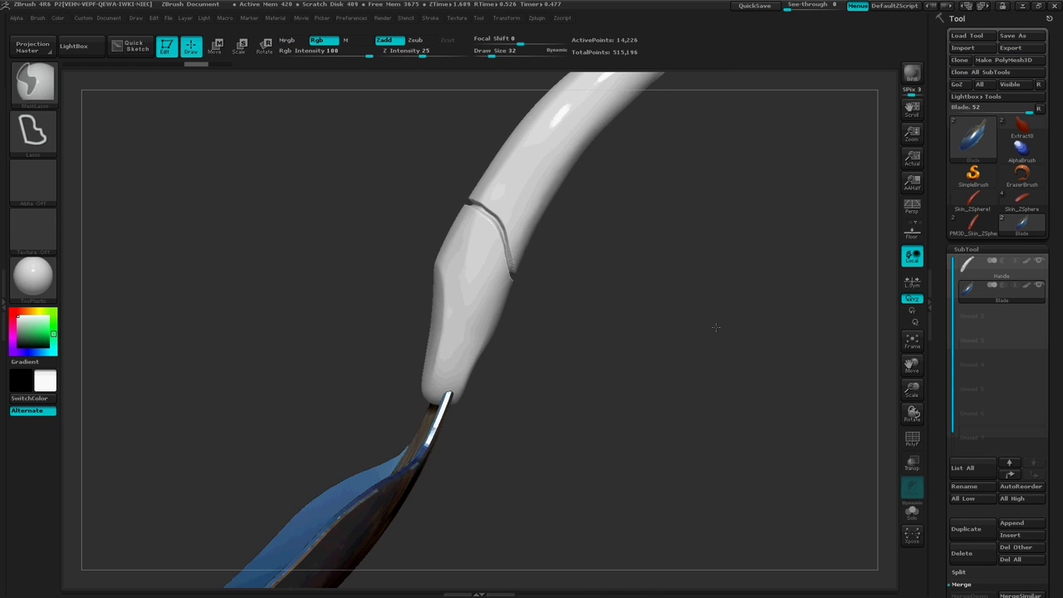
pyautogui.moveTo(667, 354)
pyautogui.mouseDown()
pyautogui.moveTo(664, 382)
pyautogui.moveTo(698, 354)
pyautogui.moveTo(876, 316)
pyautogui.mouseUp()
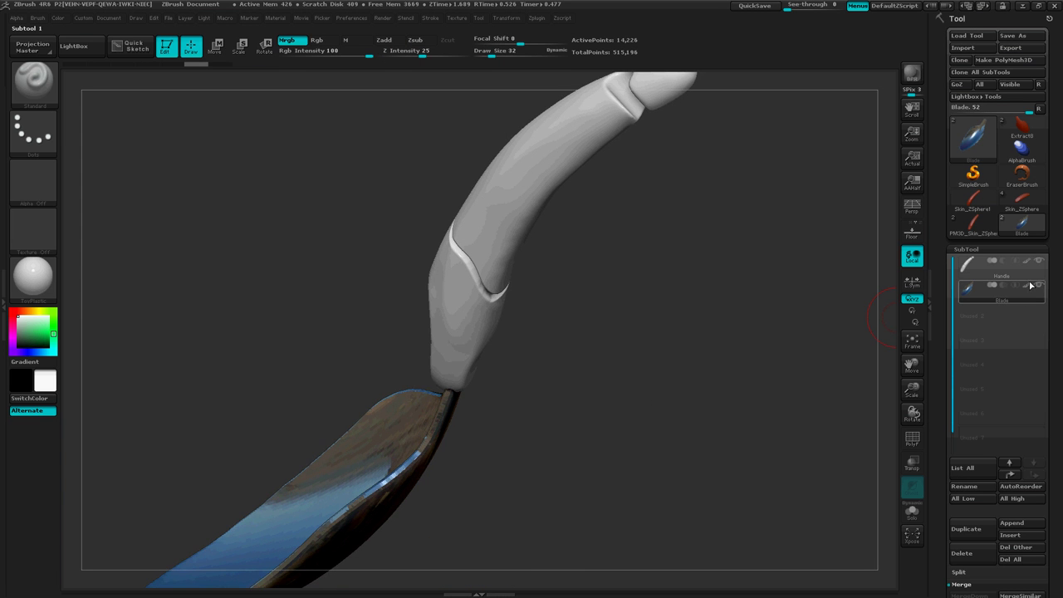
pyautogui.click(1000, 266)
pyautogui.moveTo(664, 356); pyautogui.dragTo(631, 274)
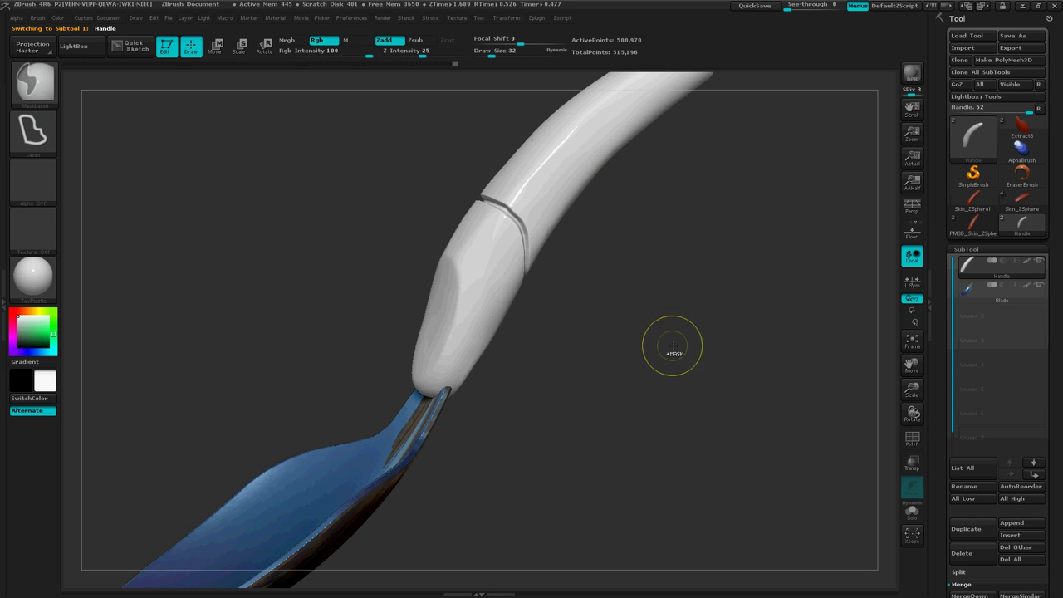
pyautogui.moveTo(673, 348)
pyautogui.keyDown('ctrl'); pyautogui.mouseDown(button='right')
pyautogui.moveTo(640, 335)
pyautogui.moveTo(690, 327)
pyautogui.mouseUp(button='right'); pyautogui.keyUp('ctrl')
pyautogui.moveTo(699, 359)
pyautogui.mouseDown()
pyautogui.moveTo(687, 313)
pyautogui.moveTo(528, 466)
pyautogui.mouseUp()
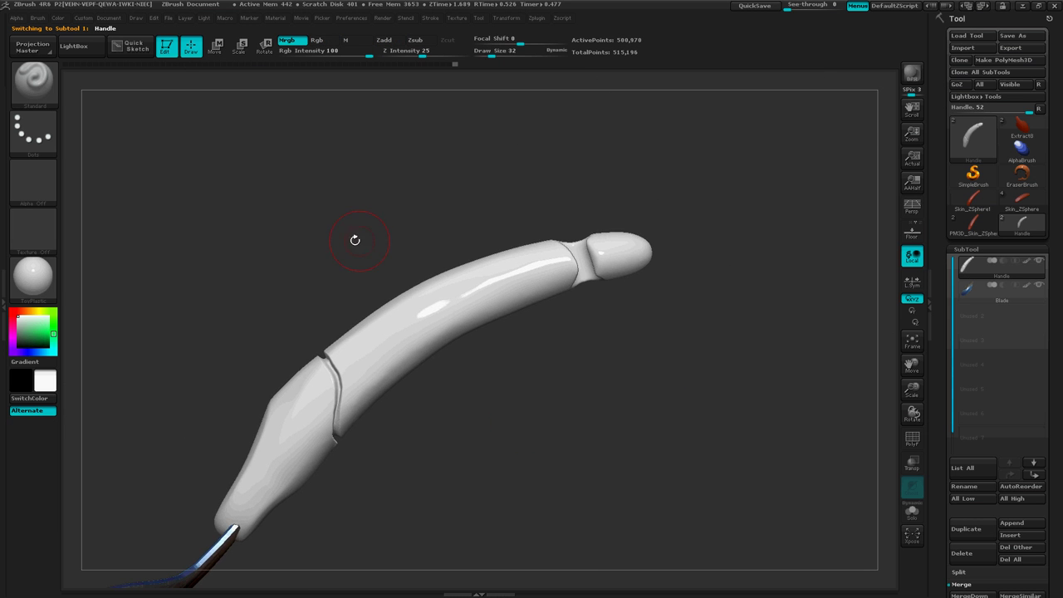
pyautogui.moveTo(537, 487)
pyautogui.keyDown('ctrl'); pyautogui.mouseDown(button='right')
pyautogui.moveTo(581, 448)
pyautogui.moveTo(687, 397)
pyautogui.mouseUp(button='right'); pyautogui.keyUp('ctrl')
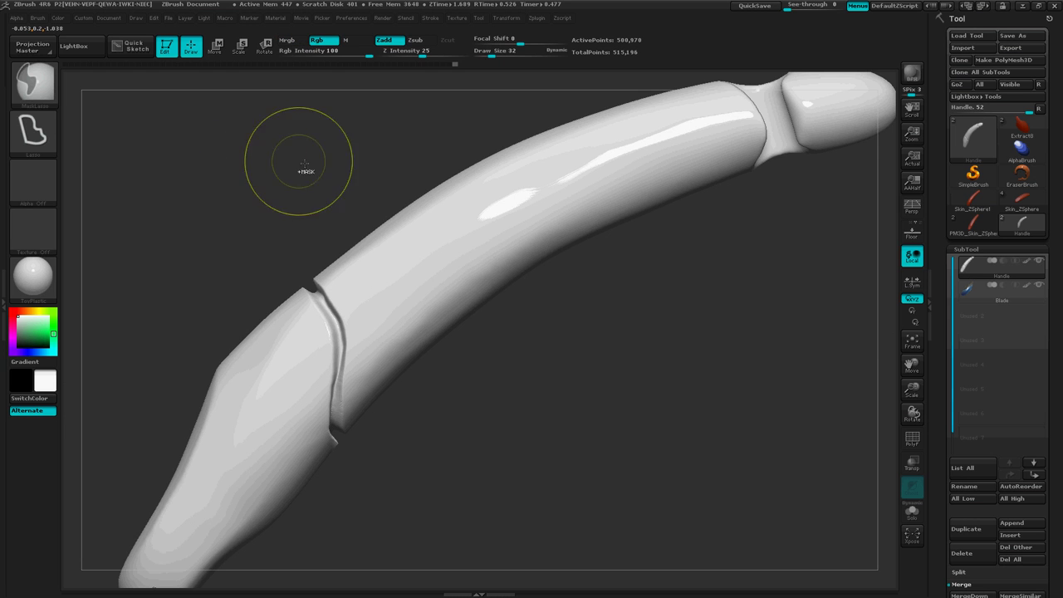
pyautogui.moveTo(560, 430); pyautogui.dragTo(613, 406)
pyautogui.keyDown('ctrl'); pyautogui.moveTo(612, 406); pyautogui.dragTo(691, 363, button='right'); pyautogui.keyUp('ctrl')
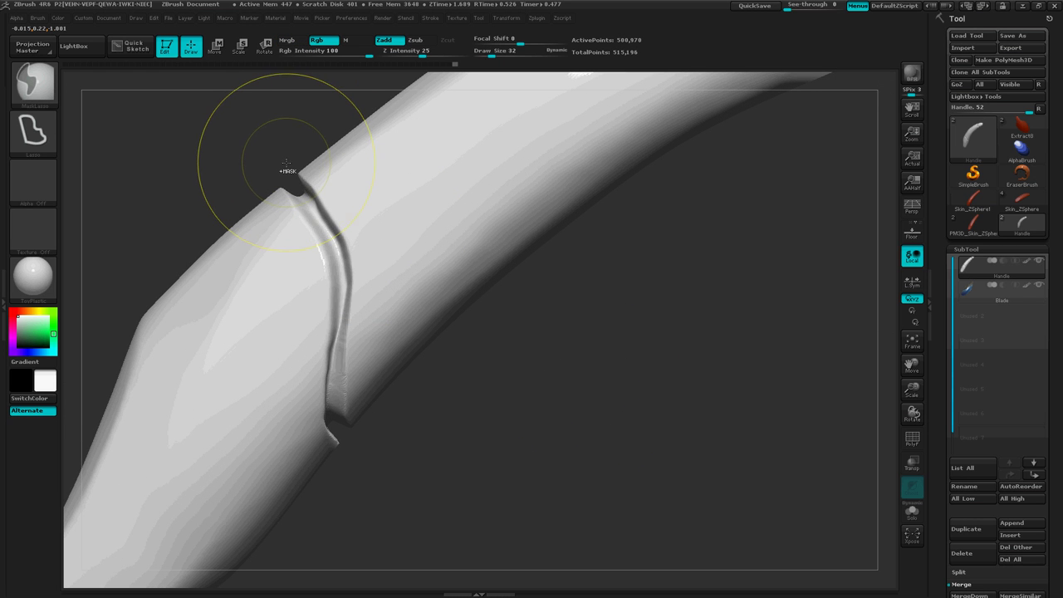
# Mask a band of the handle along the seam groove with the lasso mask, on the side away from the blade.
pyautogui.keyDown('ctrl'); pyautogui.moveTo(287, 164); pyautogui.dragTo(286, 164); pyautogui.keyUp('ctrl')
pyautogui.moveTo(322, 226)
pyautogui.keyDown('ctrl'); pyautogui.mouseDown()
pyautogui.moveTo(291, 172)
pyautogui.moveTo(341, 313)
pyautogui.moveTo(332, 423)
pyautogui.moveTo(440, 444)
pyautogui.moveTo(503, 264)
pyautogui.moveTo(287, 130)
pyautogui.mouseUp(); pyautogui.keyUp('ctrl')
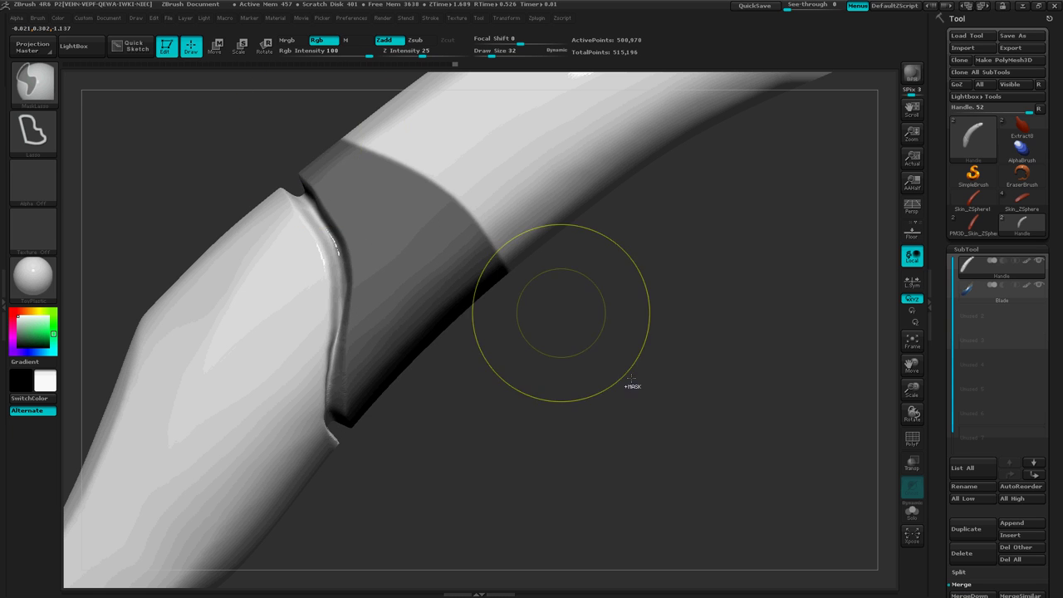
pyautogui.keyDown('ctrl'); pyautogui.moveTo(719, 374); pyautogui.dragTo(554, 264, button='right'); pyautogui.keyUp('ctrl')
pyautogui.moveTo(659, 404); pyautogui.dragTo(642, 386)
pyautogui.keyDown('alt'); pyautogui.moveTo(583, 386); pyautogui.dragTo(670, 445, button='right'); pyautogui.keyUp('alt')
pyautogui.keyDown('ctrl'); pyautogui.moveTo(371, 236); pyautogui.dragTo(374, 242); pyautogui.keyUp('ctrl')
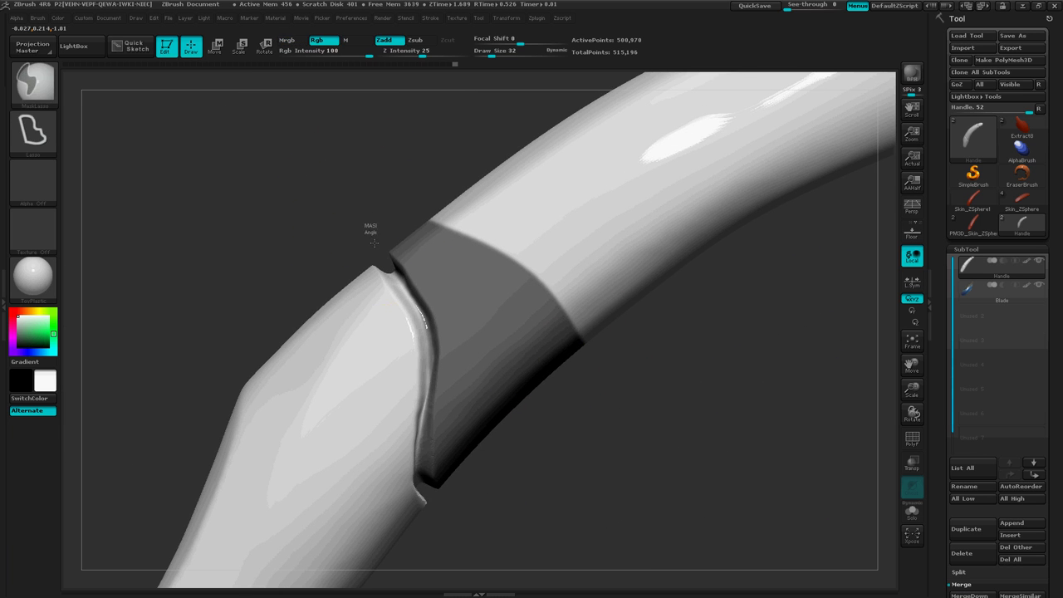
pyautogui.moveTo(404, 281)
pyautogui.keyDown('ctrl'); pyautogui.mouseDown()
pyautogui.moveTo(442, 272)
pyautogui.moveTo(405, 211)
pyautogui.mouseUp(); pyautogui.keyUp('ctrl')
# Extend the mask over the rest of the rear handle section to its notched tip, and tidy its edge at the seam.
pyautogui.keyDown('ctrl'); pyautogui.moveTo(733, 434); pyautogui.dragTo(489, 423, button='right'); pyautogui.keyUp('ctrl')
pyautogui.moveTo(709, 281)
pyautogui.keyDown('ctrl'); pyautogui.mouseDown()
pyautogui.moveTo(406, 368)
pyautogui.moveTo(471, 480)
pyautogui.moveTo(713, 390)
pyautogui.moveTo(711, 297)
pyautogui.mouseUp(); pyautogui.keyUp('ctrl')
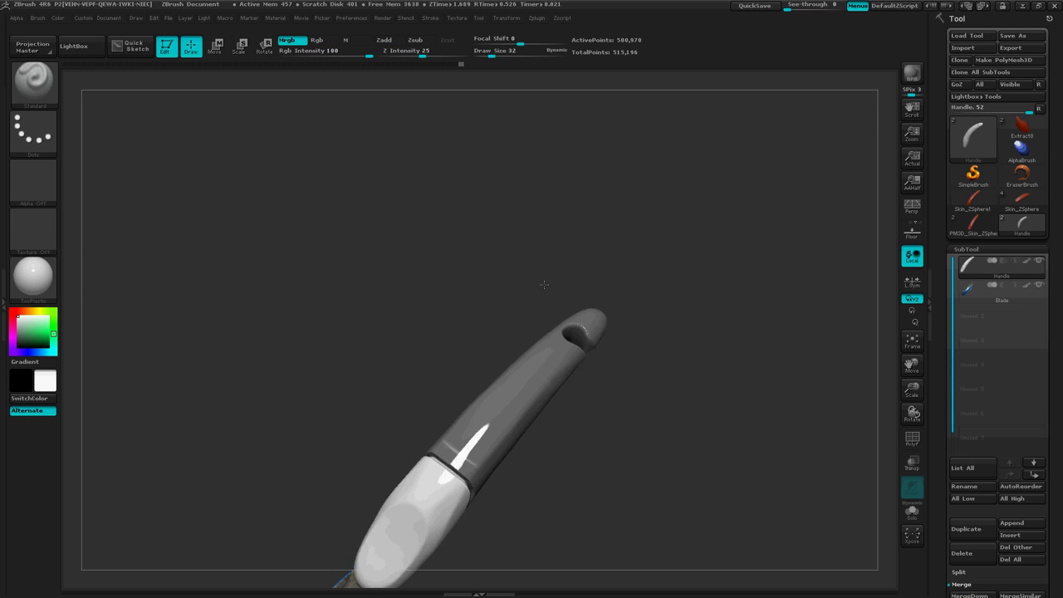
pyautogui.moveTo(544, 285)
pyautogui.mouseDown()
pyautogui.moveTo(500, 213)
pyautogui.moveTo(524, 237)
pyautogui.mouseUp()
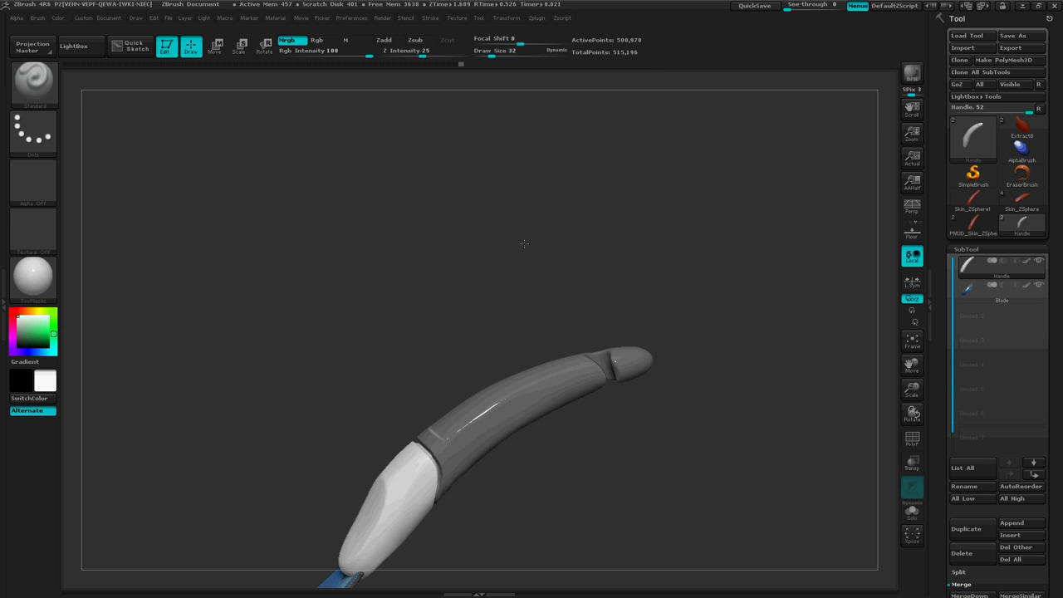
pyautogui.press('ctrl')
pyautogui.moveTo(576, 445); pyautogui.dragTo(570, 420)
pyautogui.keyDown('ctrl'); pyautogui.moveTo(572, 462); pyautogui.dragTo(678, 439, button='right'); pyautogui.keyUp('ctrl')
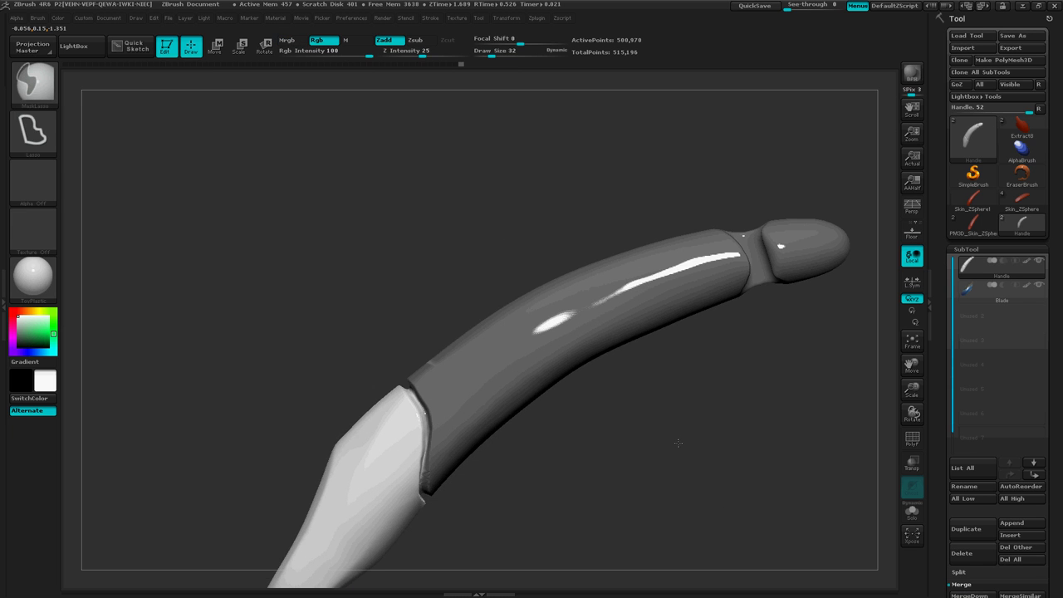
pyautogui.moveTo(438, 273)
pyautogui.keyDown('ctrl'); pyautogui.mouseDown()
pyautogui.moveTo(403, 336)
pyautogui.moveTo(422, 379)
pyautogui.moveTo(498, 295)
pyautogui.moveTo(440, 267)
pyautogui.mouseUp(); pyautogui.keyUp('ctrl')
pyautogui.moveTo(671, 462)
pyautogui.mouseDown()
pyautogui.moveTo(633, 335)
pyautogui.moveTo(606, 459)
pyautogui.moveTo(673, 506)
pyautogui.moveTo(655, 470)
pyautogui.mouseUp()
pyautogui.press('f')
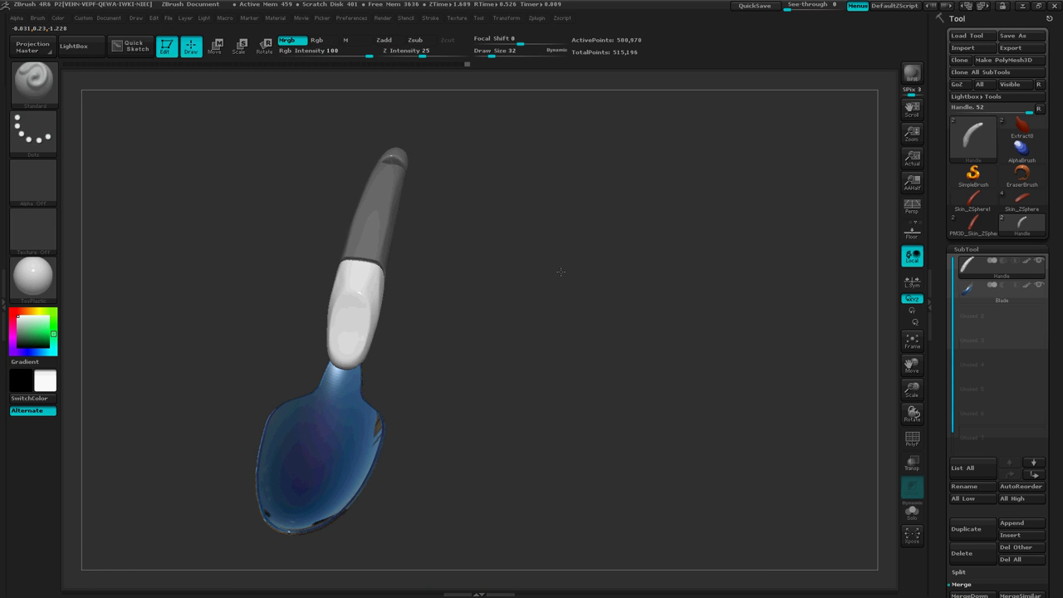
# Fill the unmasked handle section next to the blade with bright green, R 2, G 240, B 178.
pyautogui.click(42, 332)
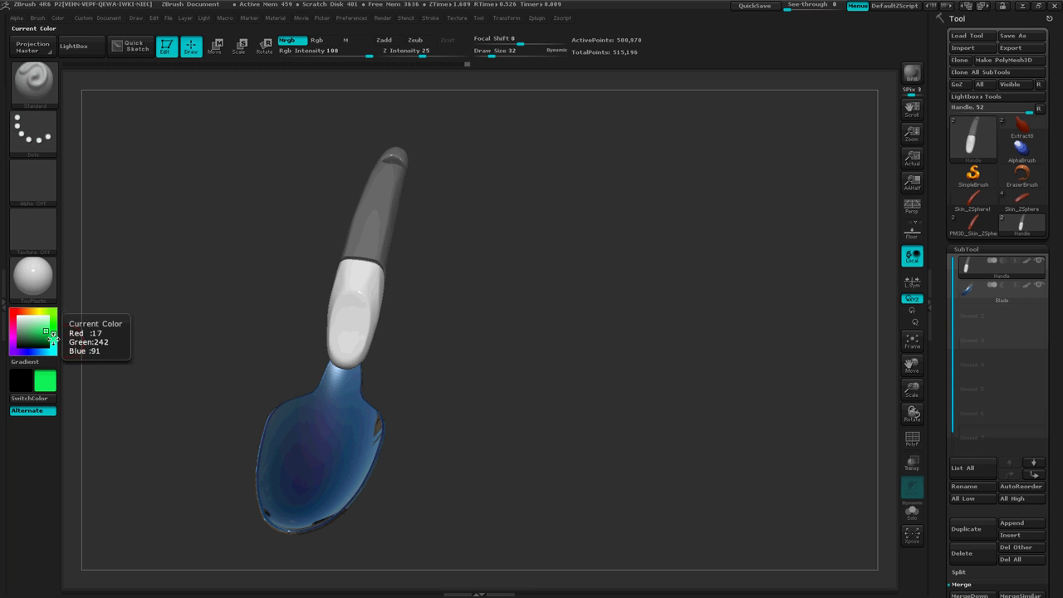
pyautogui.click(54, 340)
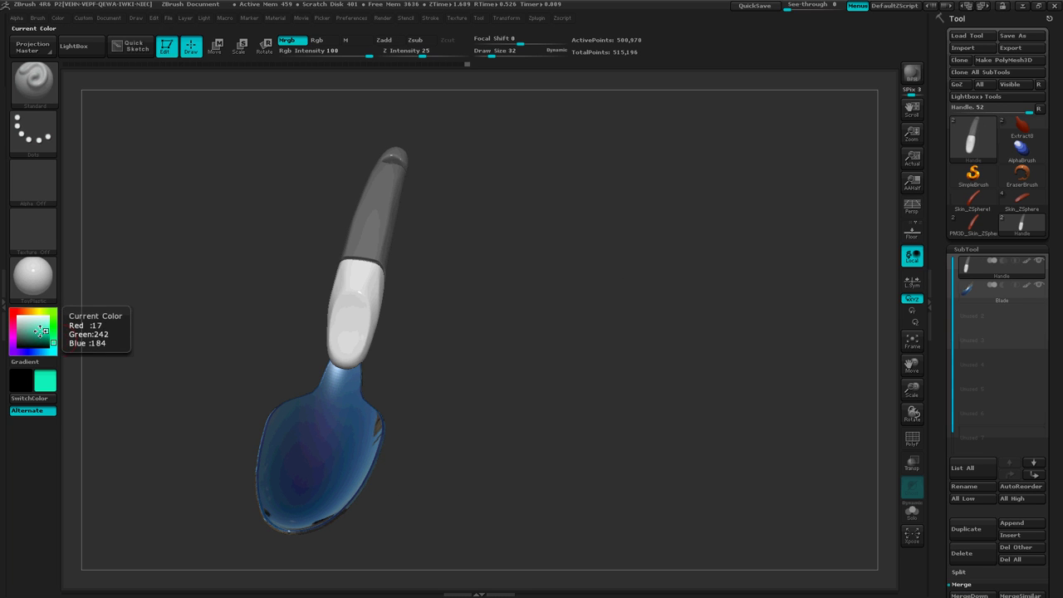
pyautogui.click(50, 332)
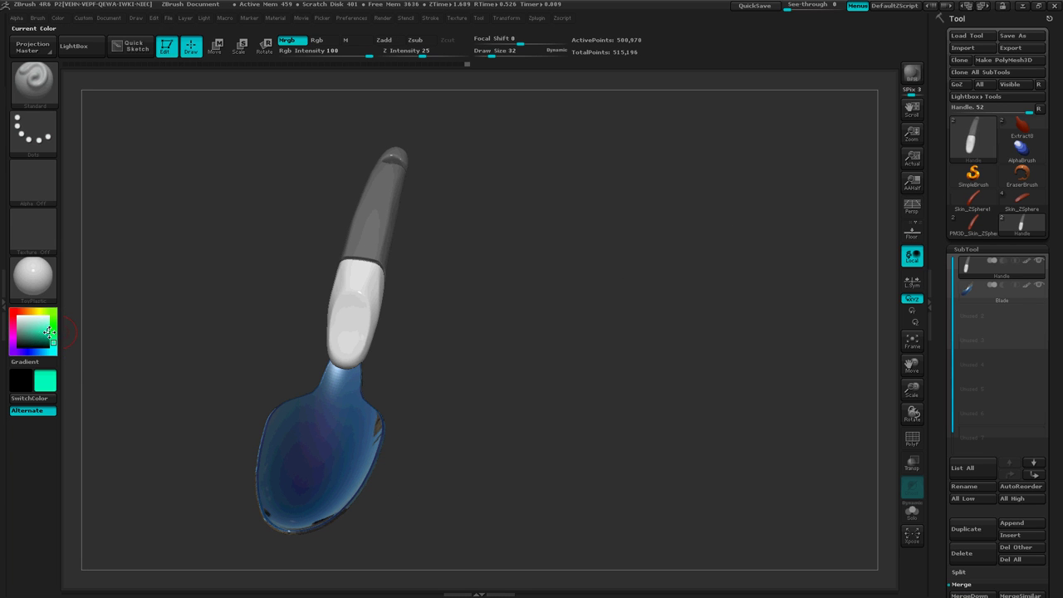
pyautogui.click(48, 336)
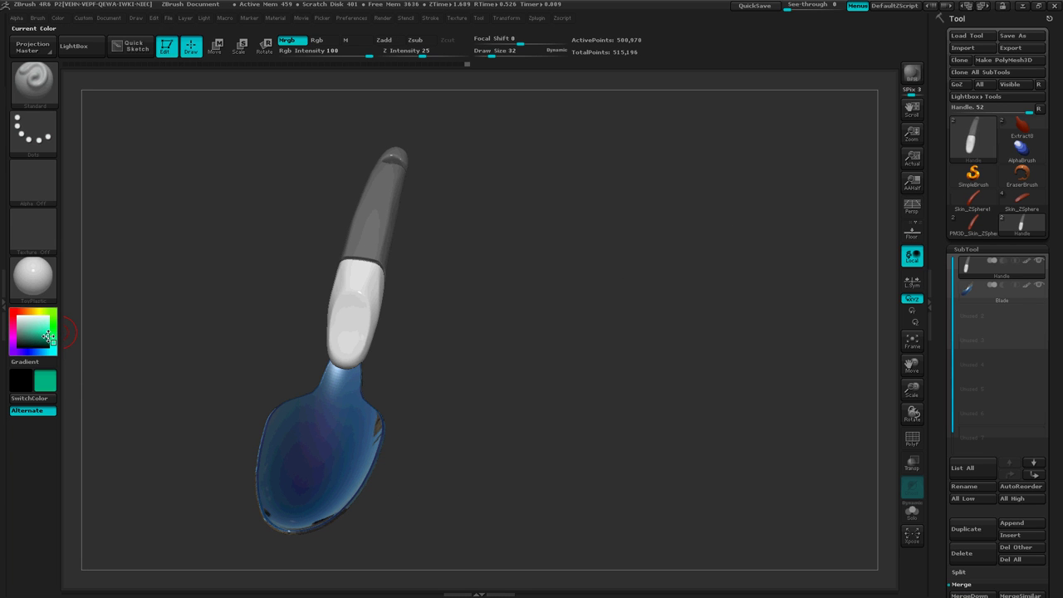
pyautogui.click(48, 333)
pyautogui.click(48, 332)
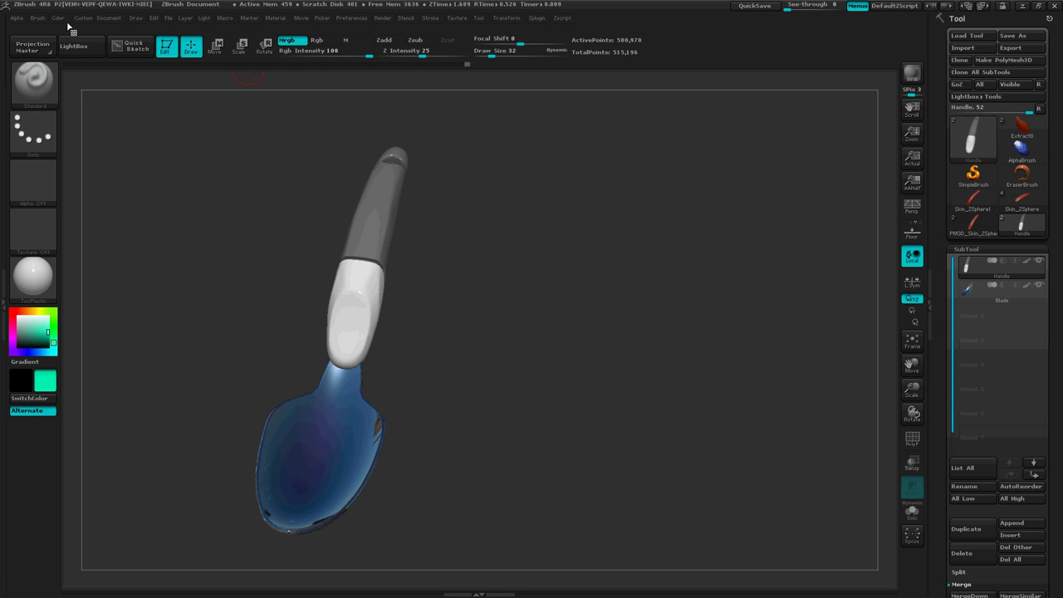
pyautogui.click(57, 18)
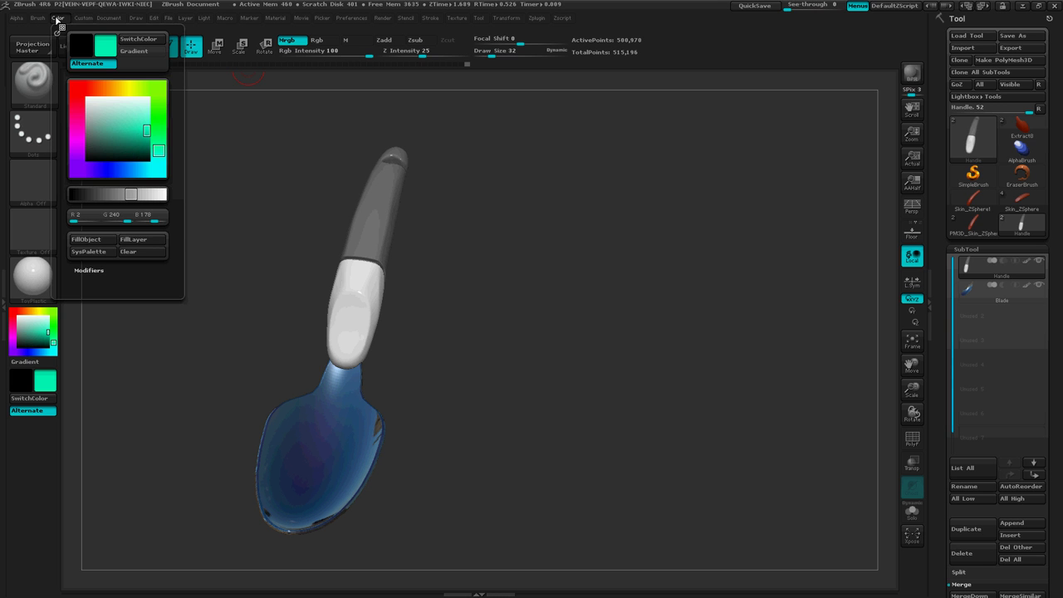
pyautogui.click(94, 241)
pyautogui.moveTo(581, 299)
pyautogui.mouseDown()
pyautogui.moveTo(548, 266)
pyautogui.moveTo(515, 306)
pyautogui.mouseUp()
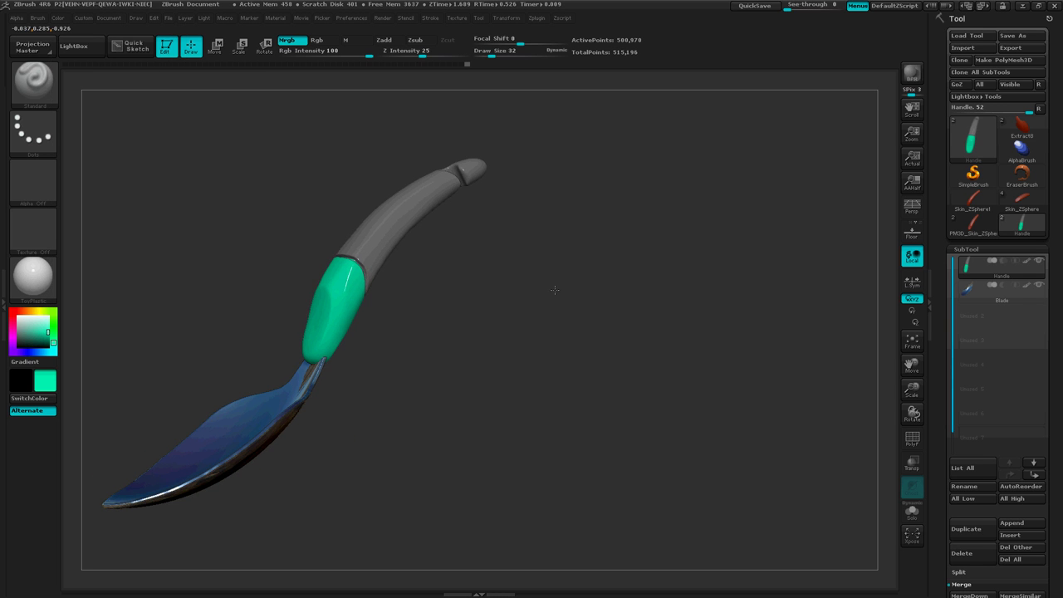
# Invert the mask to protect the green section and fill the rear handle section with dark gray, R 52, G 52, B 52.
pyautogui.press('ctrl')
pyautogui.keyDown('ctrl'); pyautogui.click(483, 288); pyautogui.keyUp('ctrl')
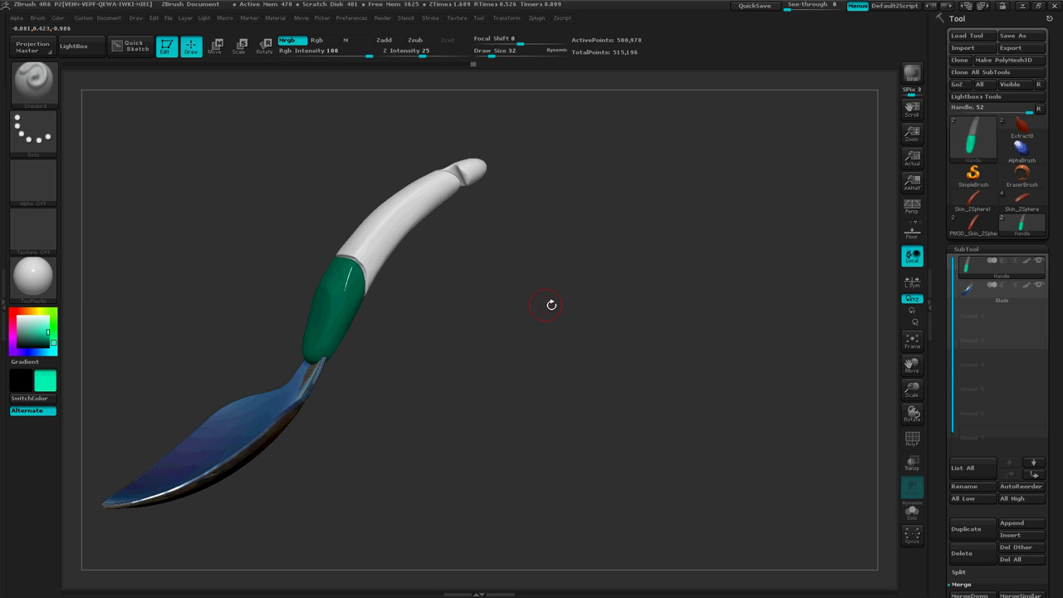
pyautogui.moveTo(533, 294); pyautogui.dragTo(553, 359)
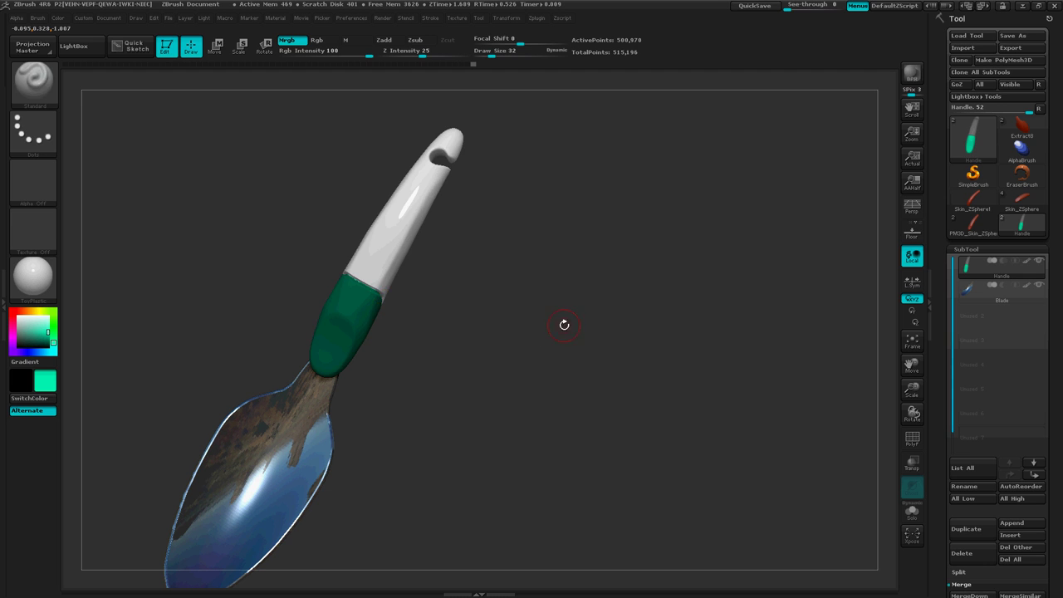
pyautogui.keyDown('ctrl'); pyautogui.click(529, 318); pyautogui.keyUp('ctrl')
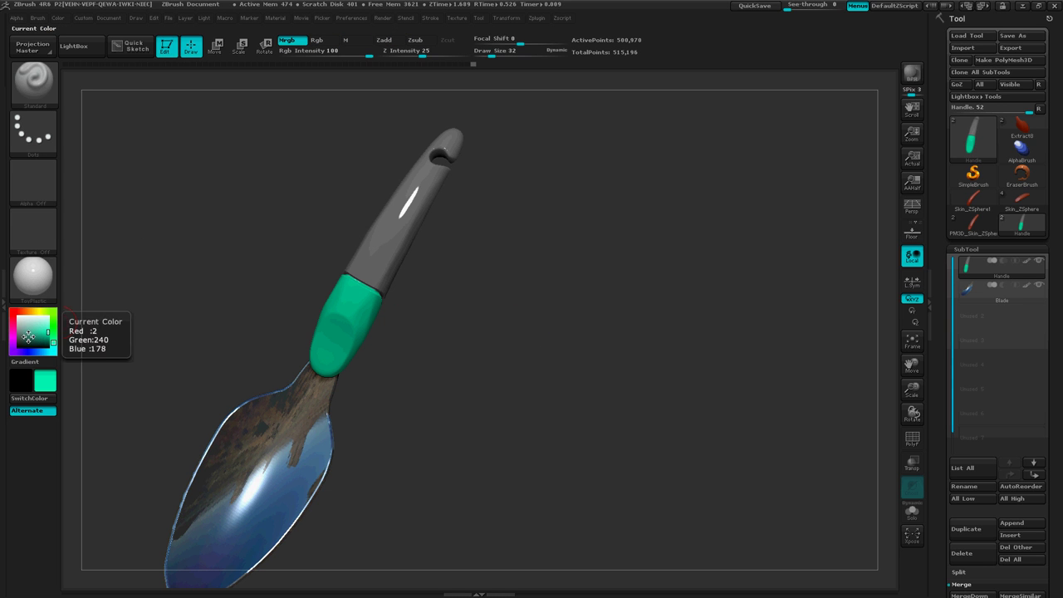
pyautogui.moveTo(33, 332); pyautogui.dragTo(15, 337)
pyautogui.moveTo(10, 338); pyautogui.dragTo(6, 341)
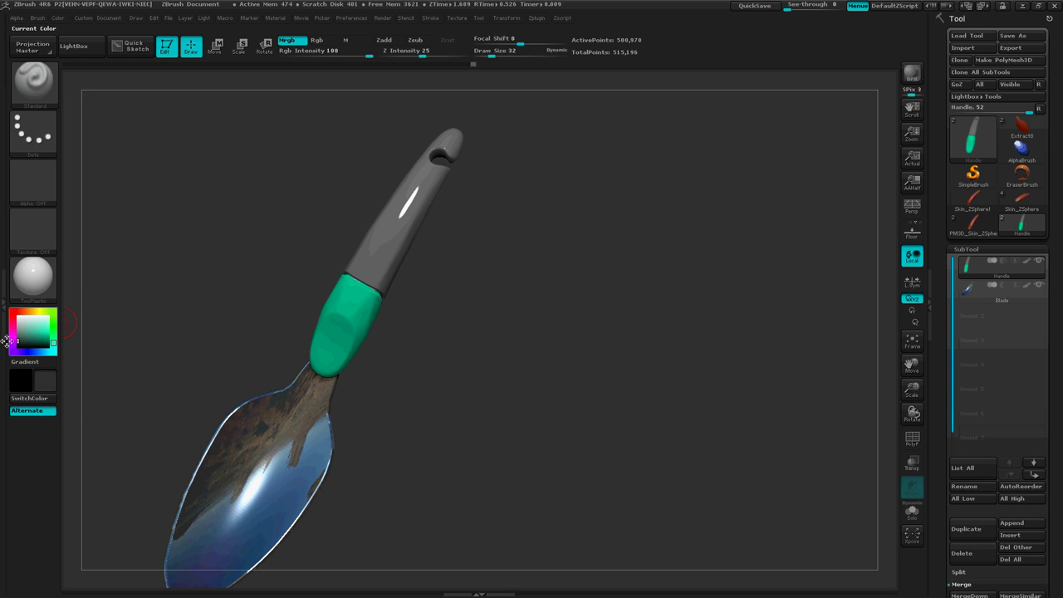
pyautogui.keyDown('ctrl'); pyautogui.click(460, 338); pyautogui.keyUp('ctrl')
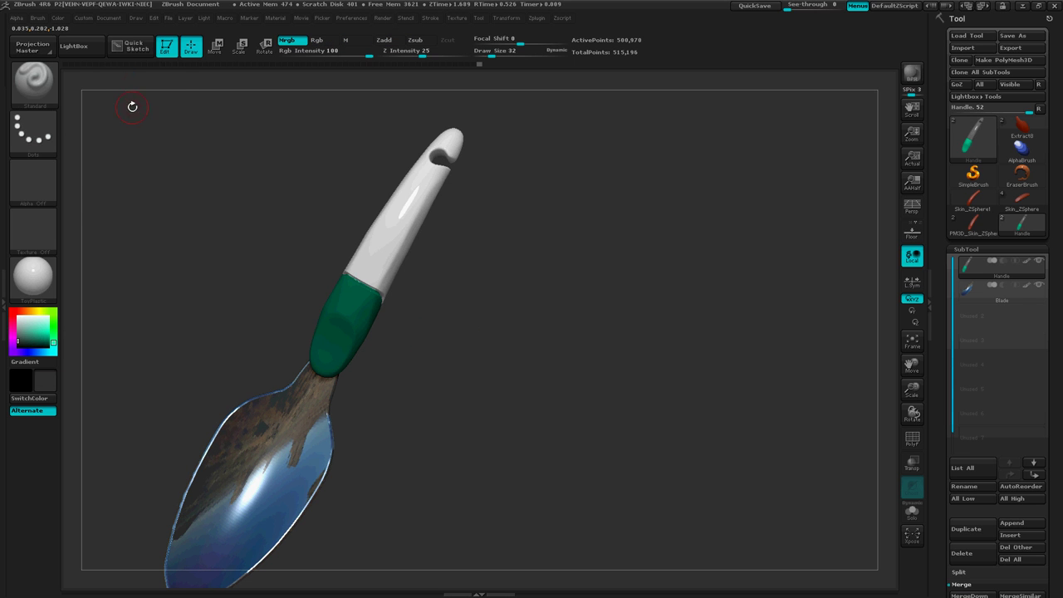
pyautogui.click(65, 19)
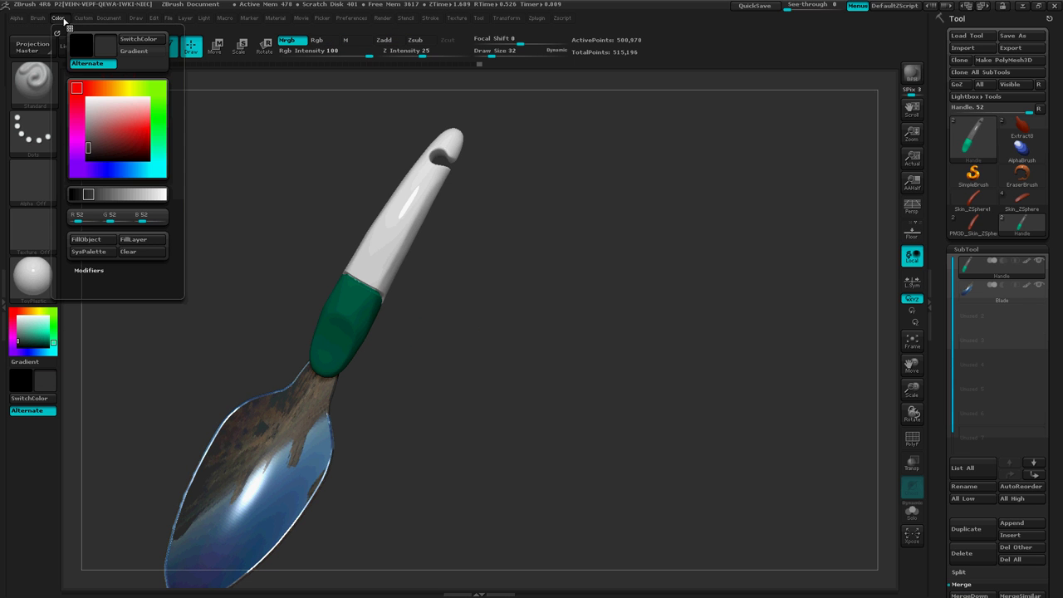
pyautogui.click(91, 240)
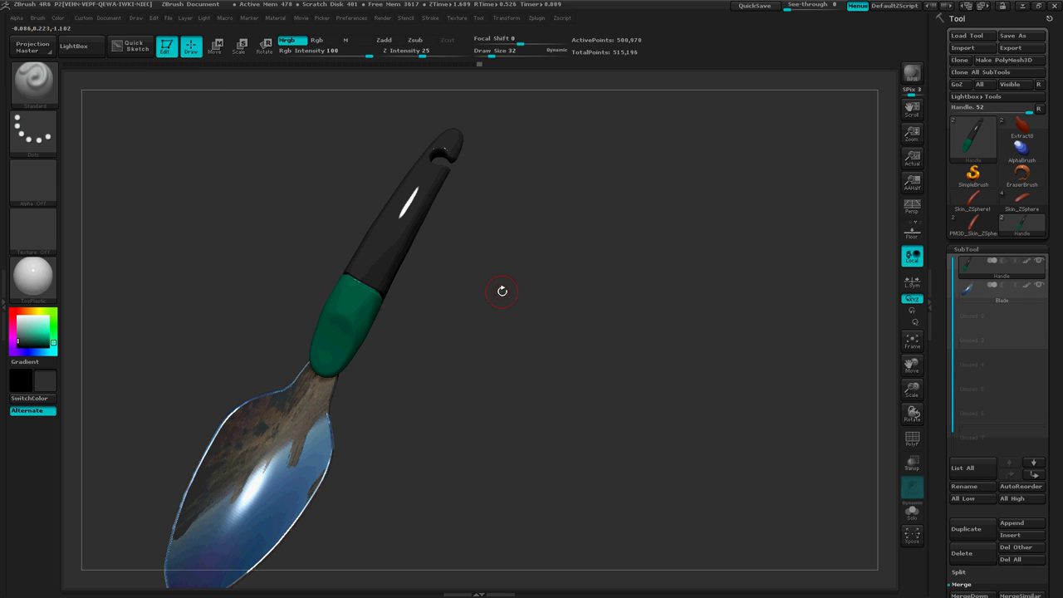
# Try a lighter medium gray fill on the rear handle section, keeping the green section masked.
pyautogui.keyDown('ctrl'); pyautogui.moveTo(501, 340); pyautogui.dragTo(503, 341); pyautogui.keyUp('ctrl')
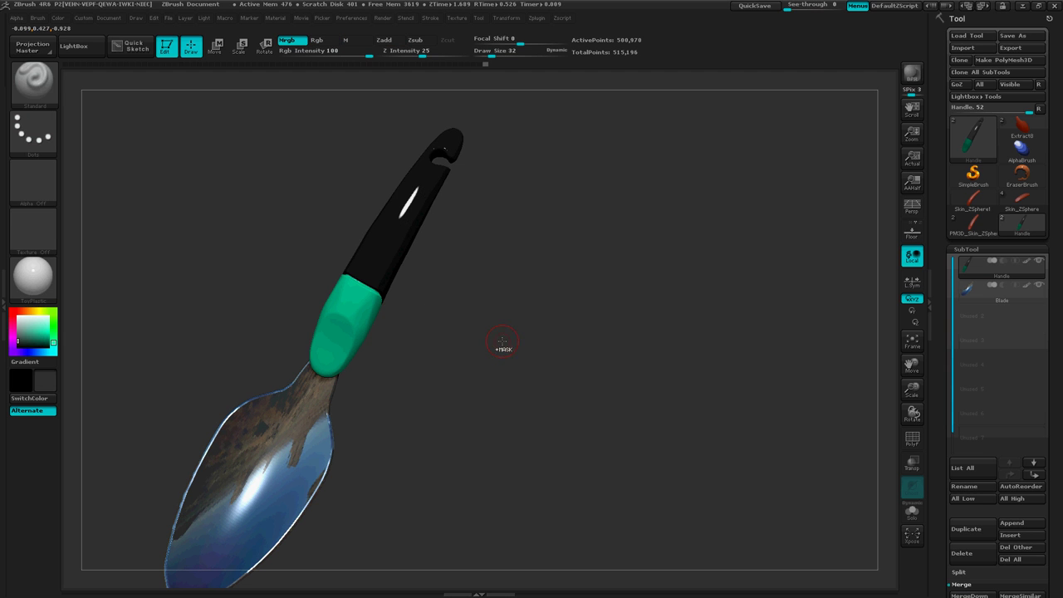
pyautogui.click(17, 332)
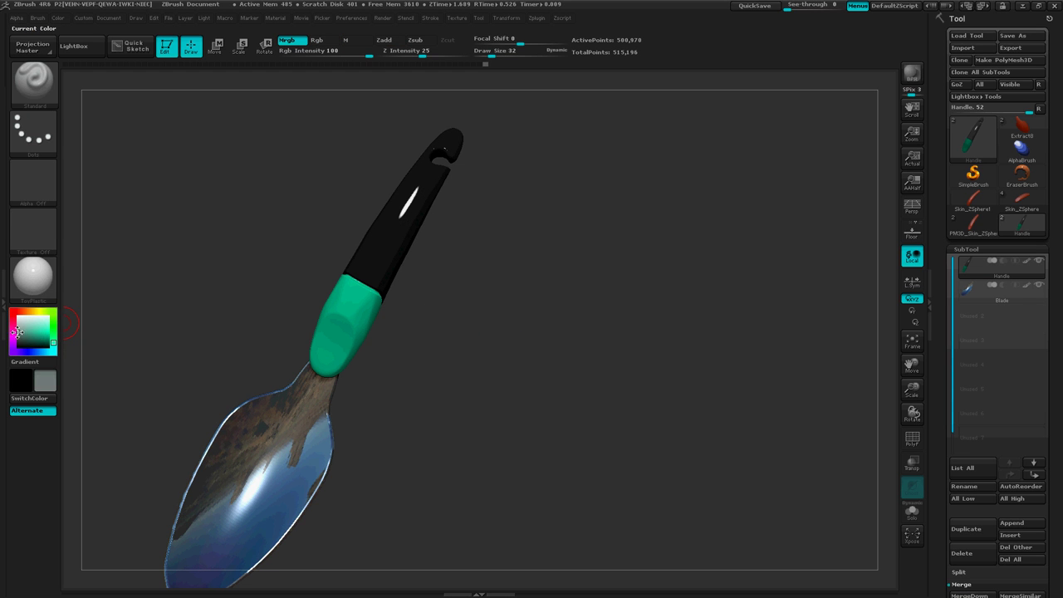
pyautogui.keyDown('ctrl'); pyautogui.click(474, 344); pyautogui.keyUp('ctrl')
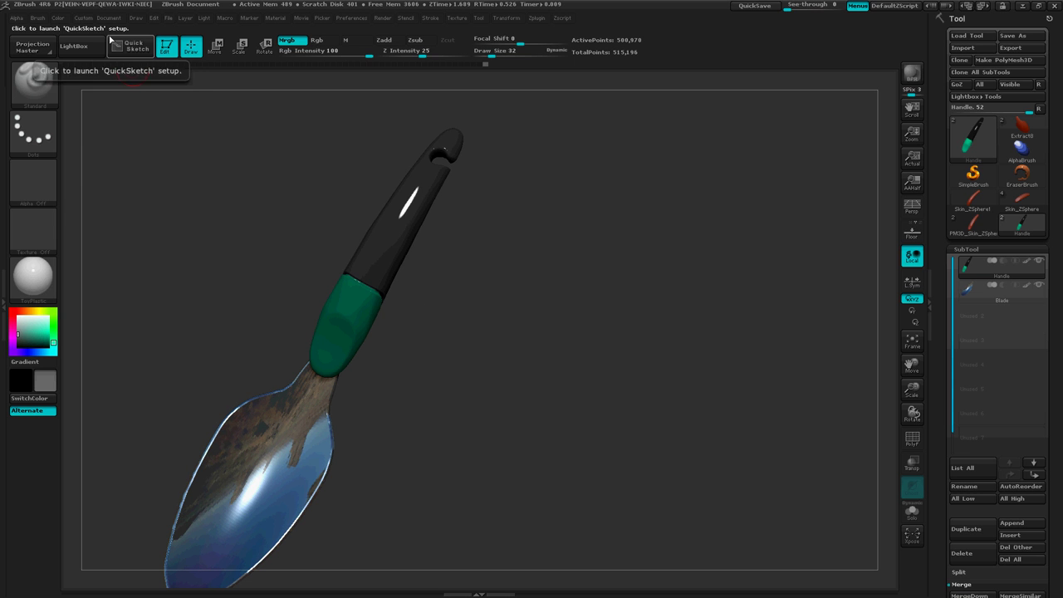
pyautogui.click(58, 18)
pyautogui.click(85, 239)
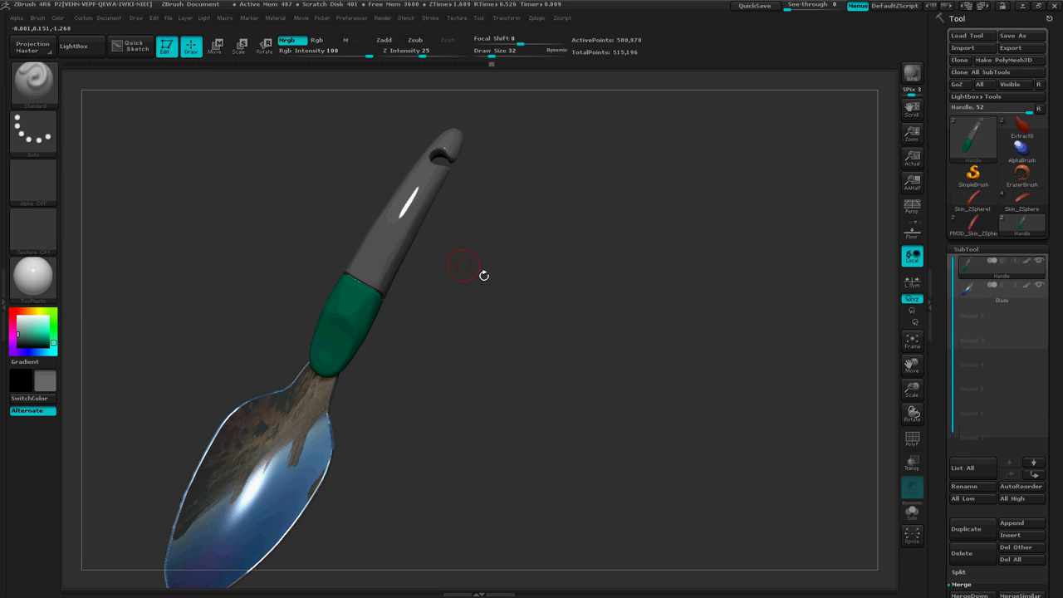
# Fill the rear handle section with charcoal gray, R 61, G 61, B 61.
pyautogui.moveTo(596, 374)
pyautogui.mouseDown()
pyautogui.moveTo(630, 356)
pyautogui.moveTo(603, 278)
pyautogui.moveTo(596, 332)
pyautogui.mouseUp()
pyautogui.keyDown('ctrl'); pyautogui.click(595, 306); pyautogui.keyUp('ctrl')
pyautogui.keyDown('ctrl'); pyautogui.click(596, 332); pyautogui.keyUp('ctrl')
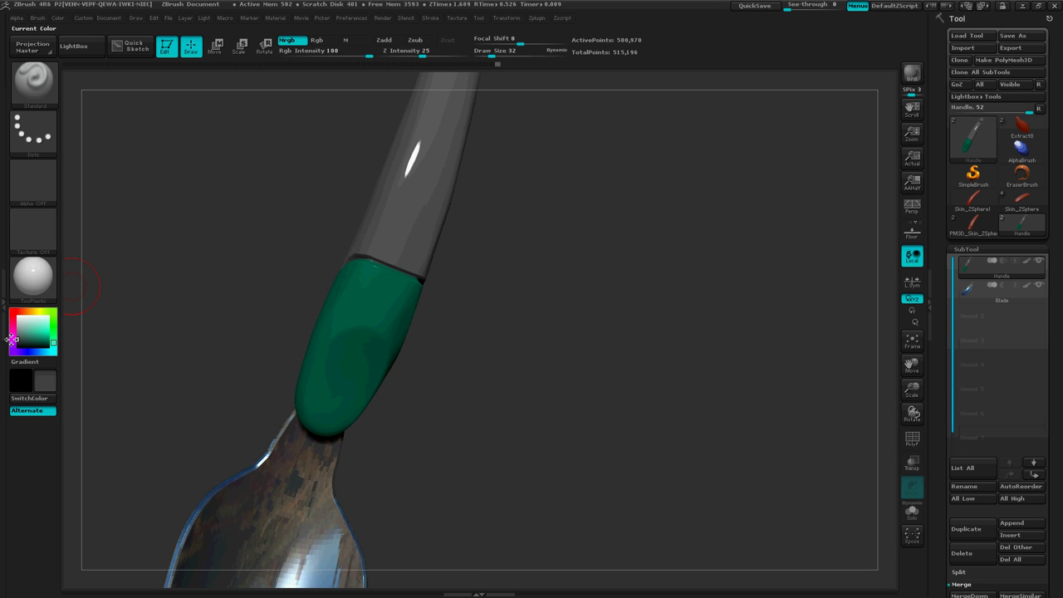
pyautogui.click(56, 17)
pyautogui.click(94, 240)
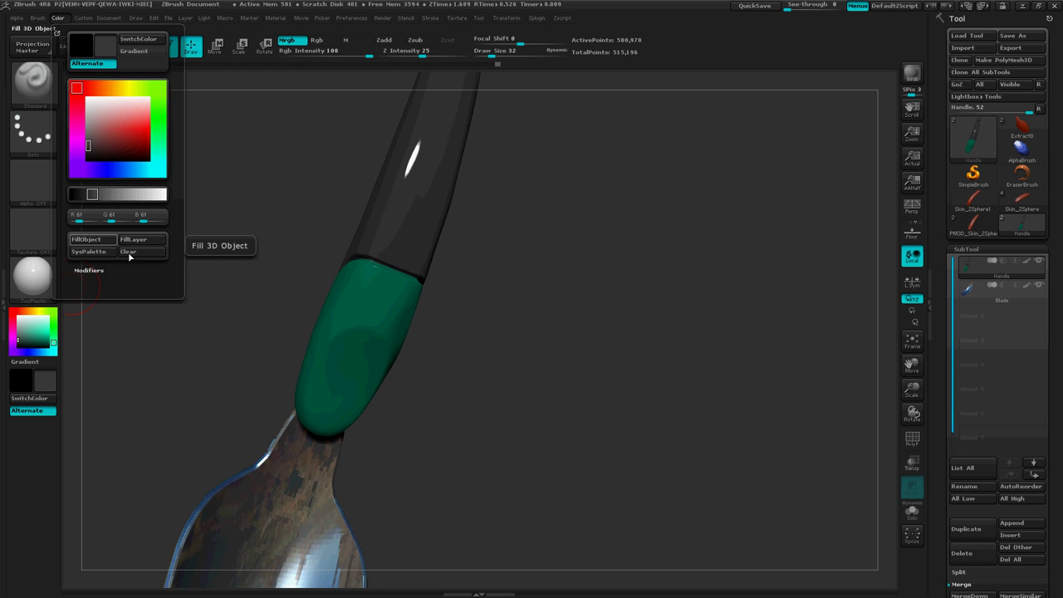
# Clear the handle's mask and examine the recoloured spoon from several angles.
pyautogui.moveTo(464, 315); pyautogui.dragTo(477, 353, button='right')
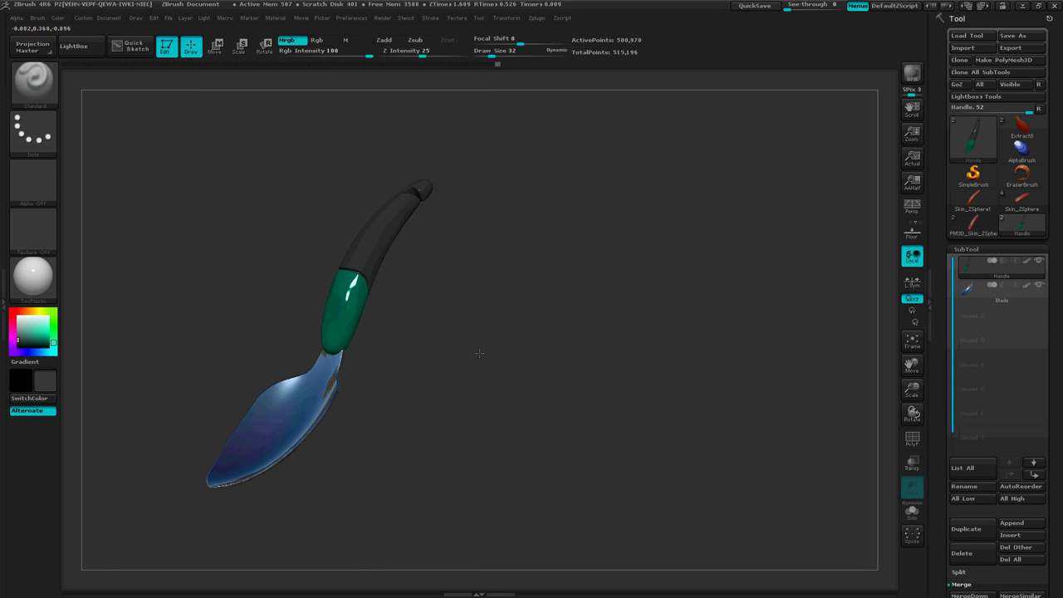
pyautogui.keyDown('ctrl'); pyautogui.moveTo(485, 280); pyautogui.dragTo(520, 323); pyautogui.keyUp('ctrl')
pyautogui.moveTo(496, 339); pyautogui.dragTo(469, 335, button='right')
pyautogui.moveTo(469, 336)
pyautogui.mouseDown()
pyautogui.moveTo(503, 373)
pyautogui.moveTo(466, 300)
pyautogui.moveTo(465, 327)
pyautogui.moveTo(465, 317)
pyautogui.moveTo(486, 348)
pyautogui.moveTo(478, 359)
pyautogui.mouseUp()
pyautogui.moveTo(478, 360)
pyautogui.keyDown('ctrl'); pyautogui.mouseDown(button='right')
pyautogui.moveTo(548, 346)
pyautogui.moveTo(498, 343)
pyautogui.mouseUp(button='right'); pyautogui.keyUp('ctrl')
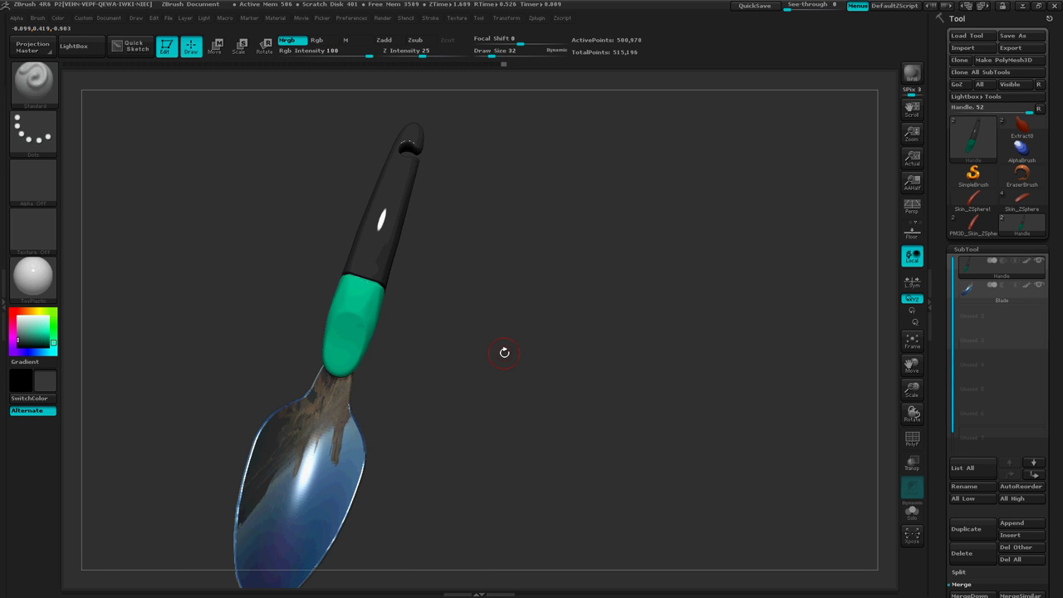
# Mask the charcoal rear section and fill the handle section next to the blade with darker green, R 18, G 121, B 89.
pyautogui.hotkey('ctrl', 'h')
pyautogui.keyDown('ctrl'); pyautogui.click(491, 328); pyautogui.keyUp('ctrl')
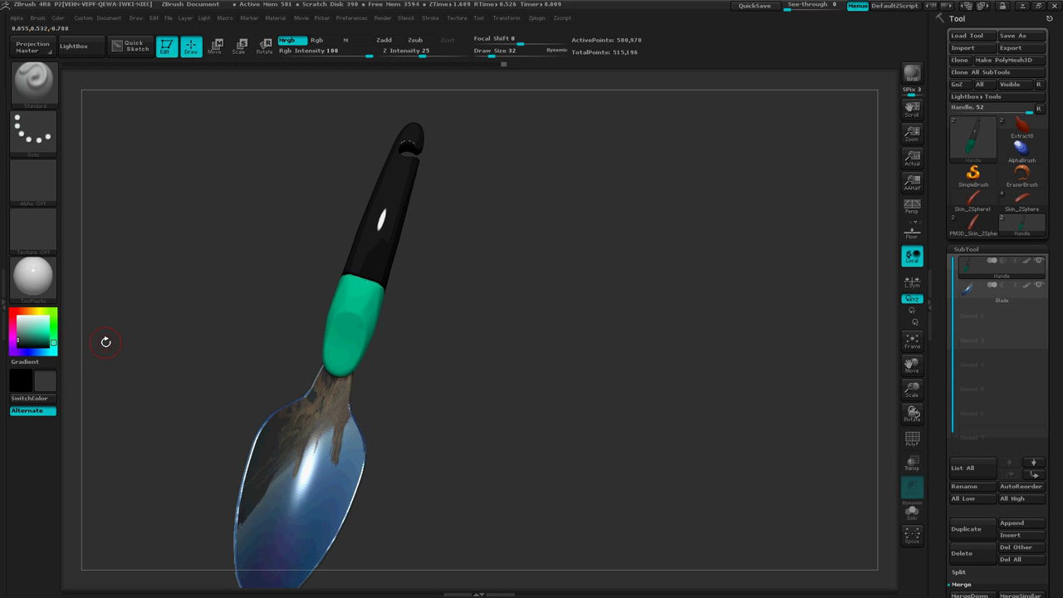
pyautogui.click(41, 335)
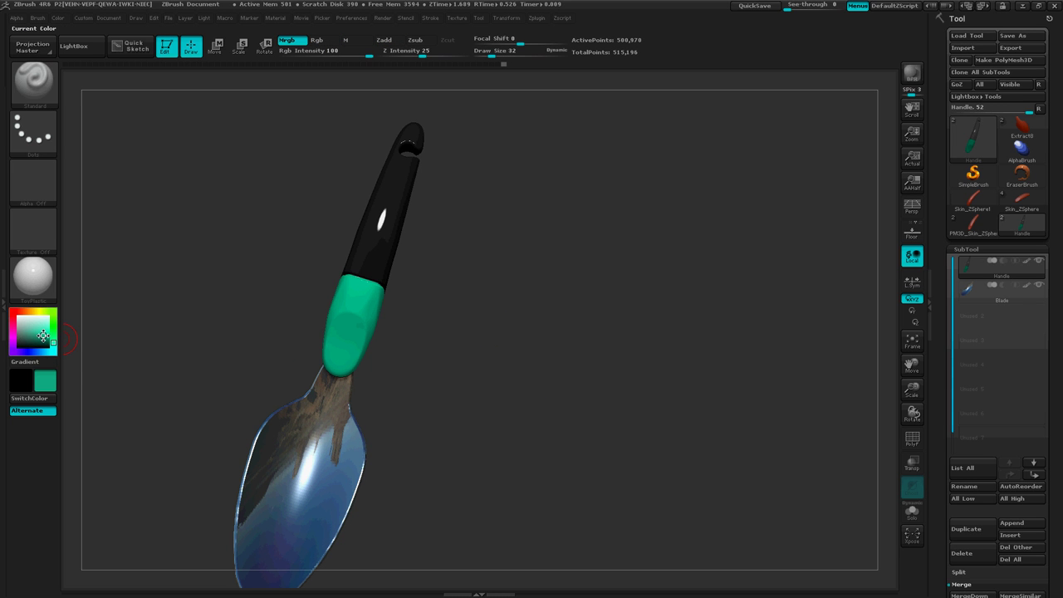
pyautogui.click(42, 335)
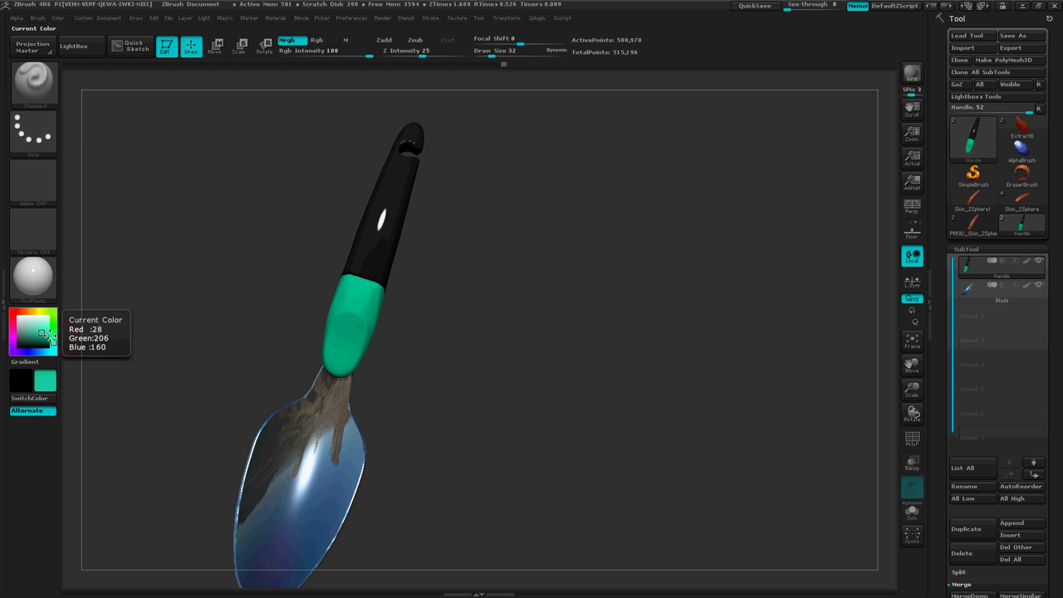
pyautogui.click(41, 336)
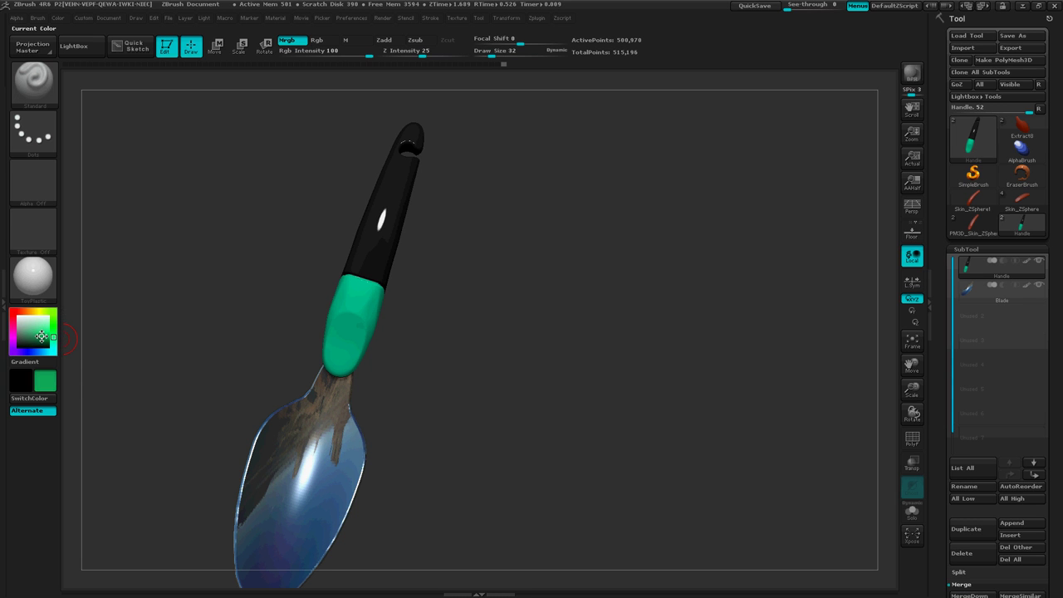
pyautogui.moveTo(41, 335); pyautogui.dragTo(42, 338)
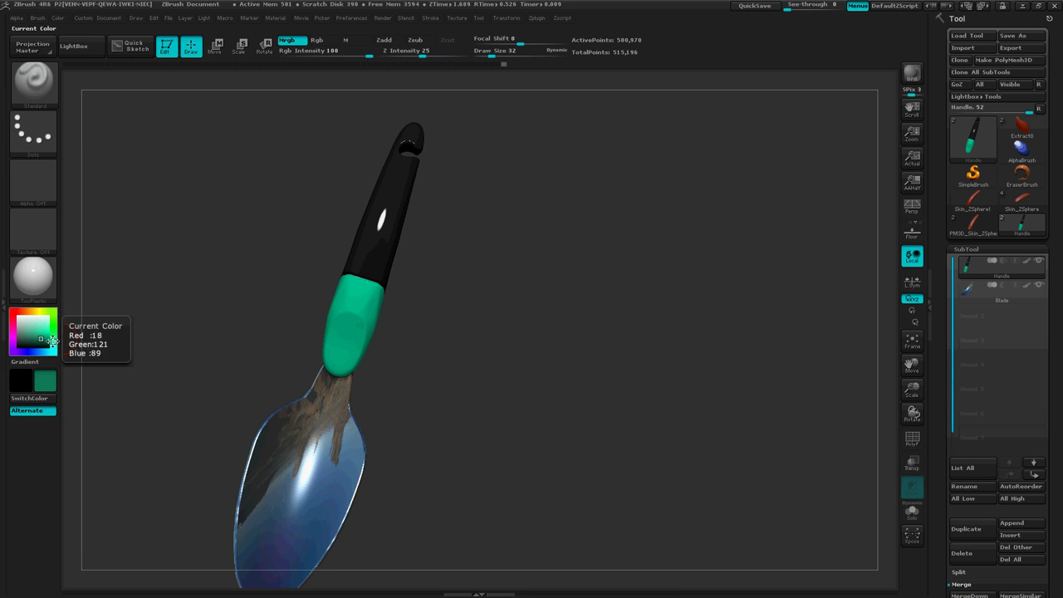
pyautogui.click(120, 106)
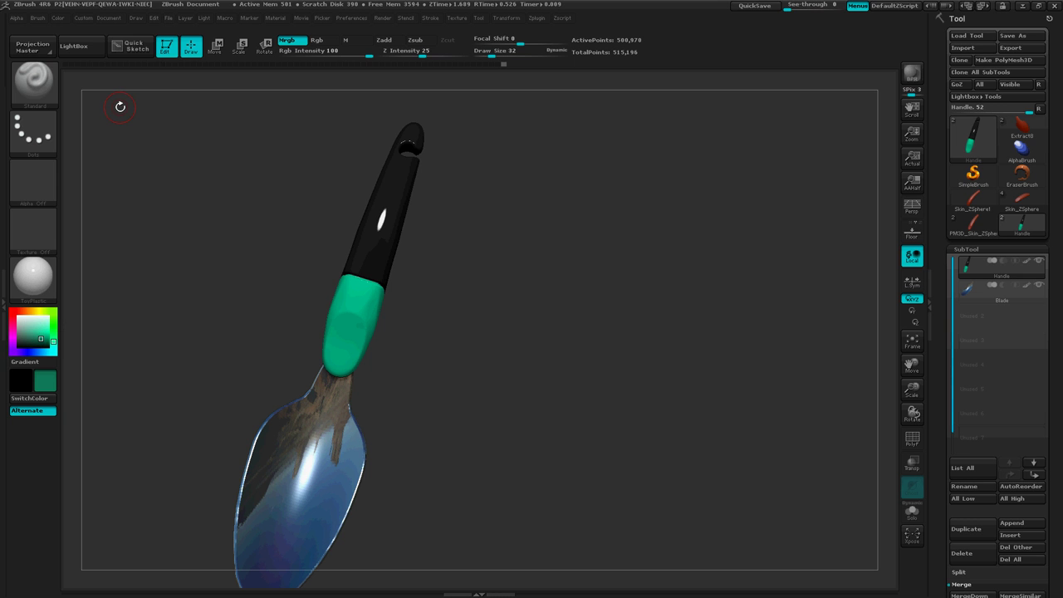
pyautogui.click(63, 20)
pyautogui.click(98, 242)
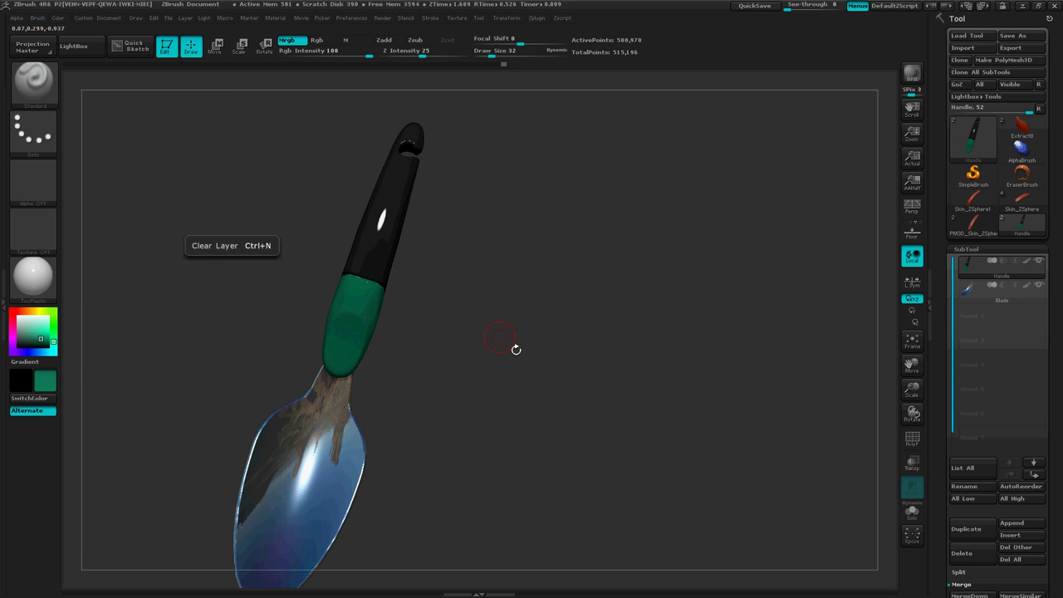
# Clear the mask from the charcoal handle section and mask the green section instead.
pyautogui.moveTo(515, 302)
pyautogui.keyDown('ctrl'); pyautogui.mouseDown()
pyautogui.moveTo(495, 340)
pyautogui.moveTo(550, 355)
pyautogui.moveTo(568, 332)
pyautogui.moveTo(531, 316)
pyautogui.moveTo(548, 360)
pyautogui.mouseUp(); pyautogui.keyUp('ctrl')
pyautogui.keyDown('ctrl'); pyautogui.moveTo(505, 364); pyautogui.dragTo(526, 351, button='right'); pyautogui.keyUp('ctrl')
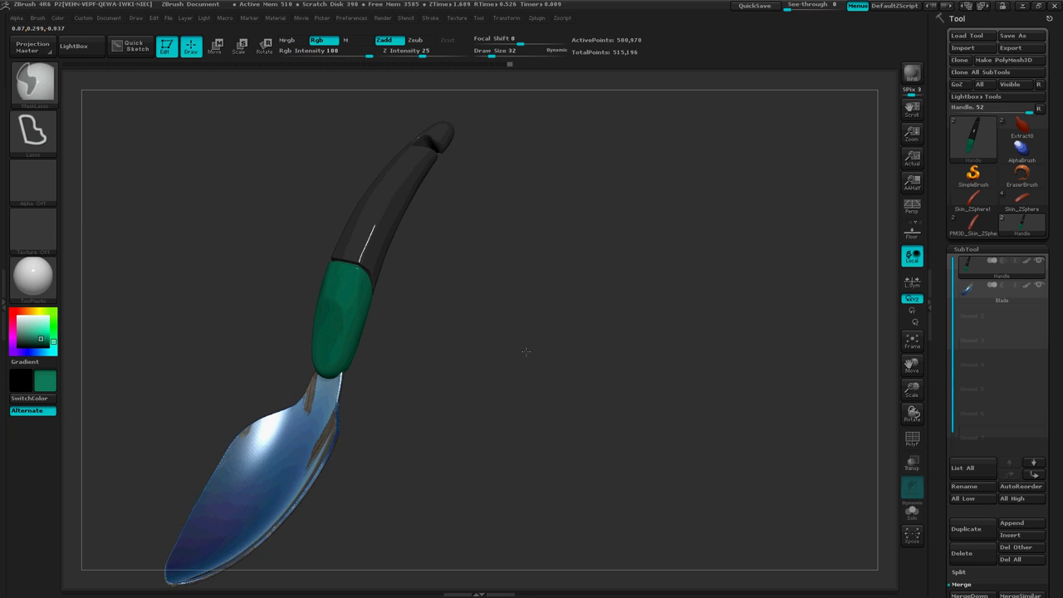
pyautogui.moveTo(526, 352)
pyautogui.mouseDown()
pyautogui.moveTo(489, 241)
pyautogui.moveTo(494, 283)
pyautogui.moveTo(505, 285)
pyautogui.mouseUp()
pyautogui.hotkey('ctrl', 'z')
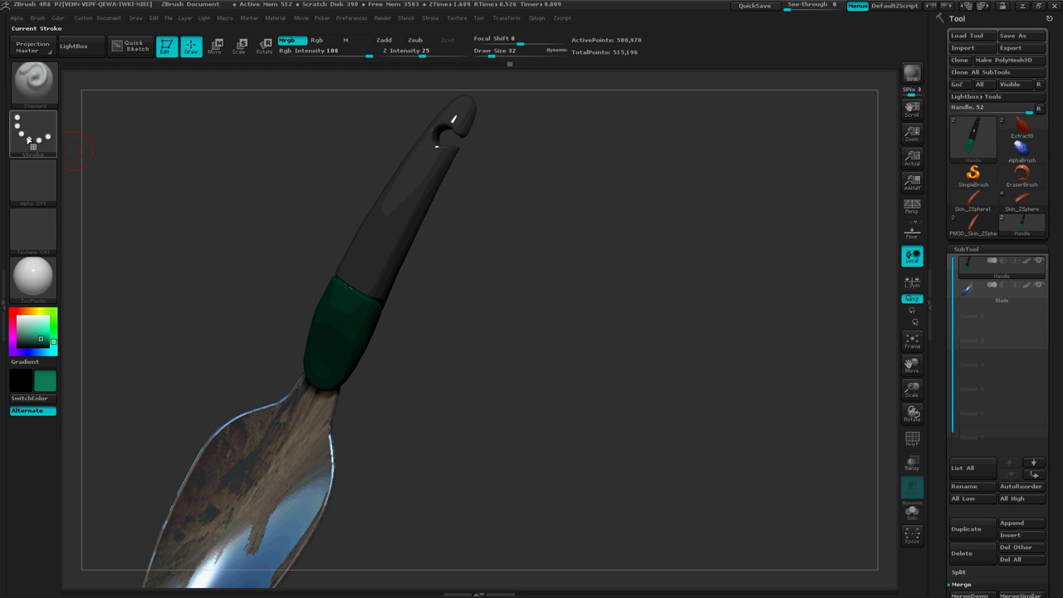
# Load the coarser noise-1024-01.psd alpha from the Noise alpha folder into the Standard brush.
pyautogui.click(37, 182)
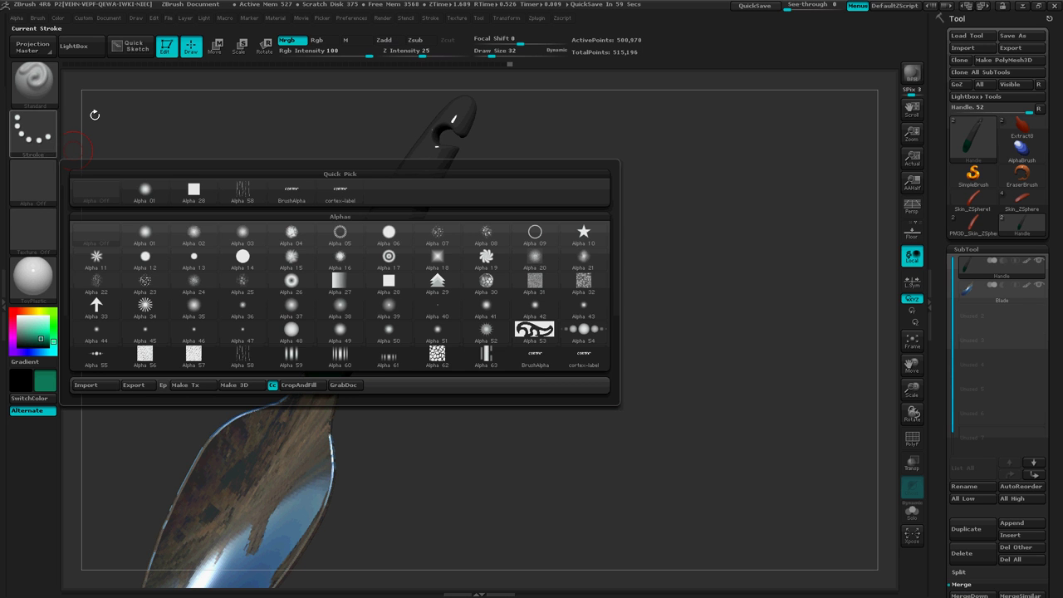
pyautogui.click(81, 47)
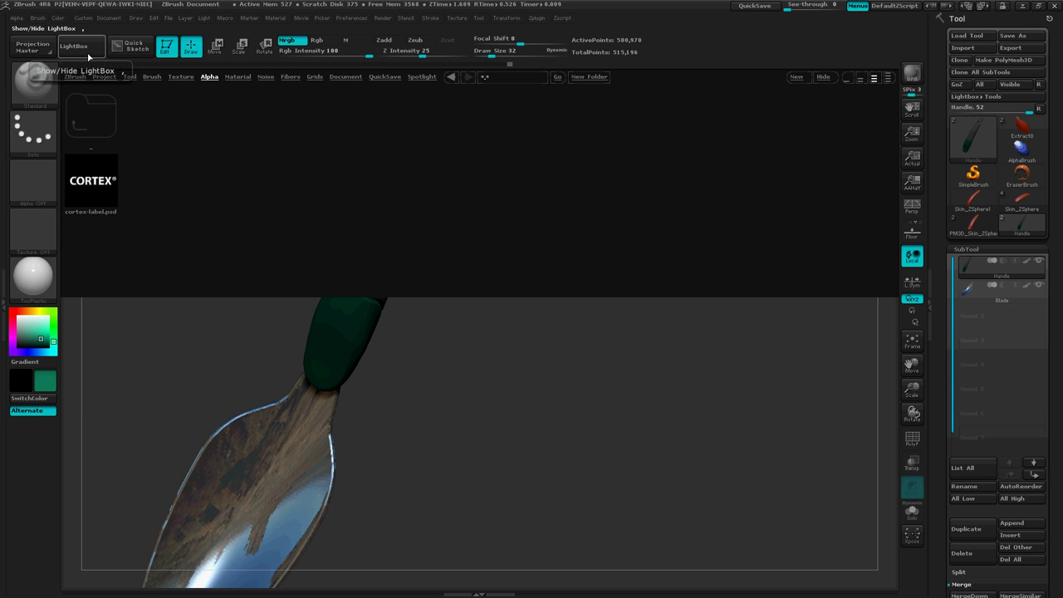
pyautogui.click(78, 121)
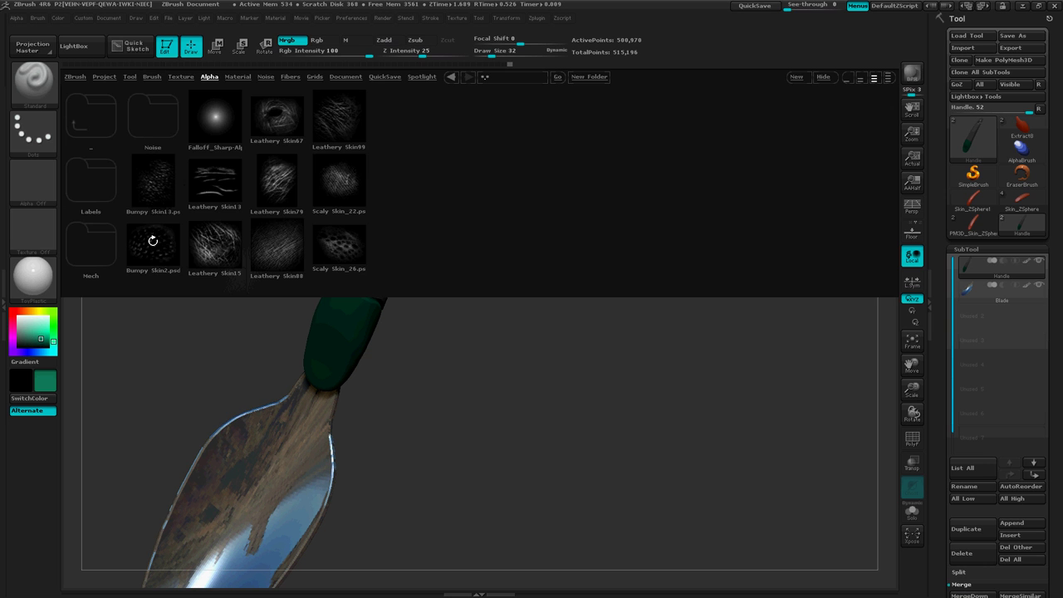
pyautogui.click(153, 112)
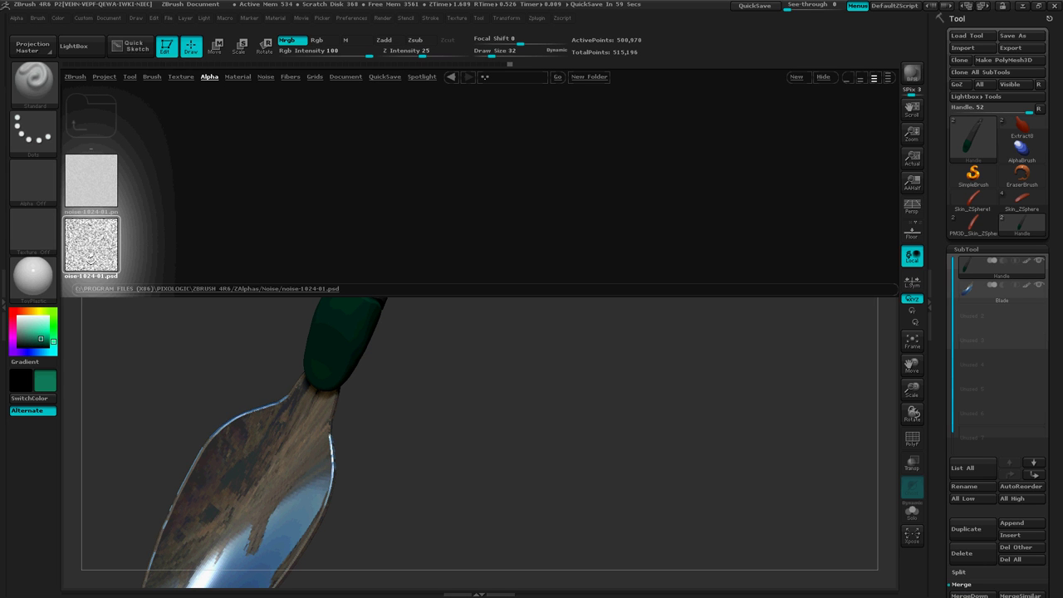
pyautogui.doubleClick(91, 248)
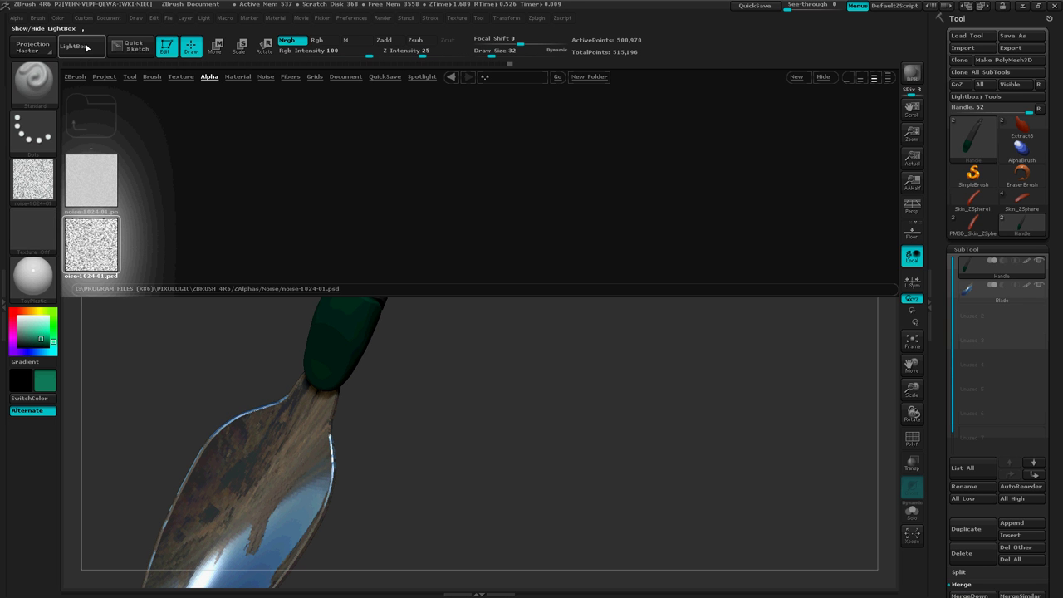
pyautogui.click(40, 181)
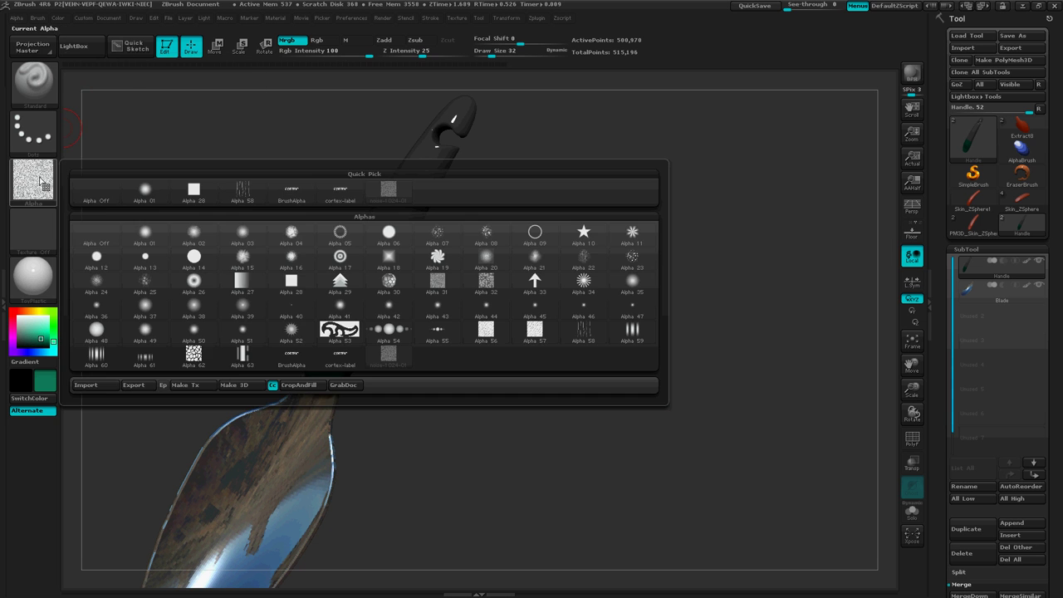
pyautogui.click(388, 355)
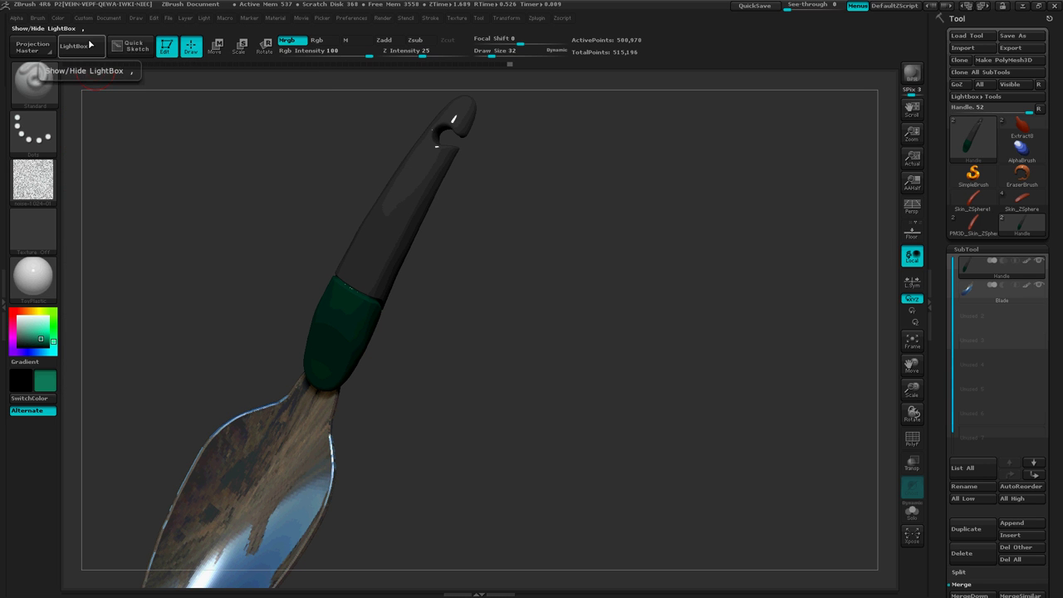
# Turn off Mrgb colour painting and set the Standard brush to the DragRect stroke with Zsub.
pyautogui.click(77, 46)
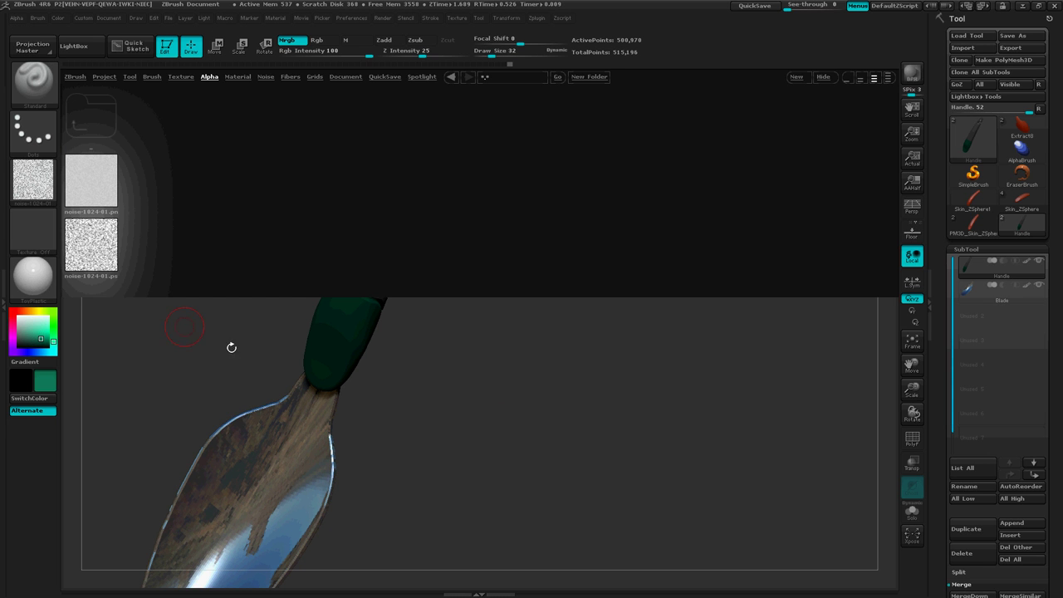
pyautogui.click(33, 80)
pyautogui.click(292, 40)
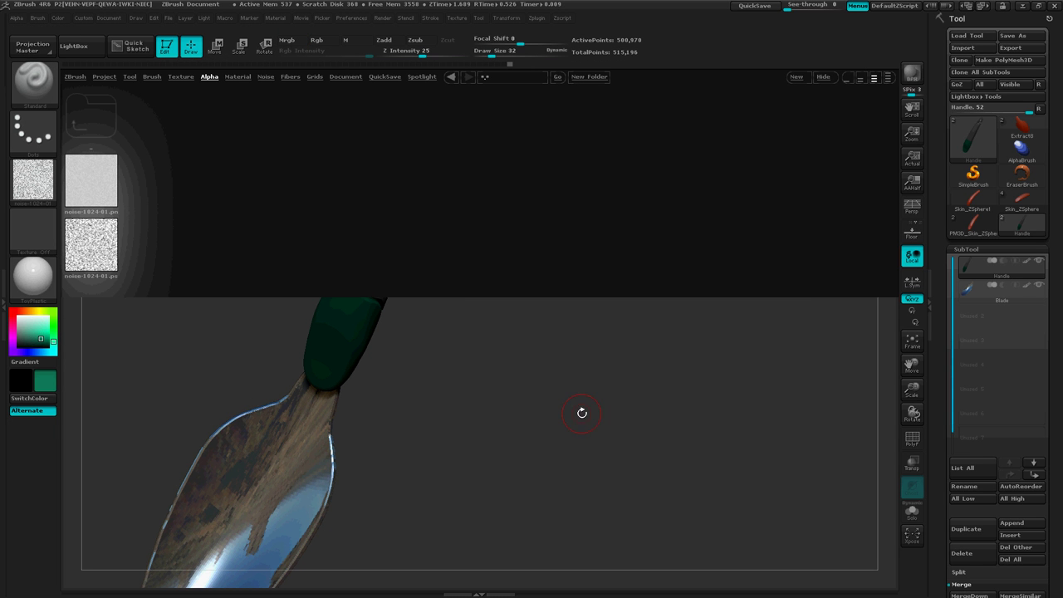
pyautogui.click(73, 46)
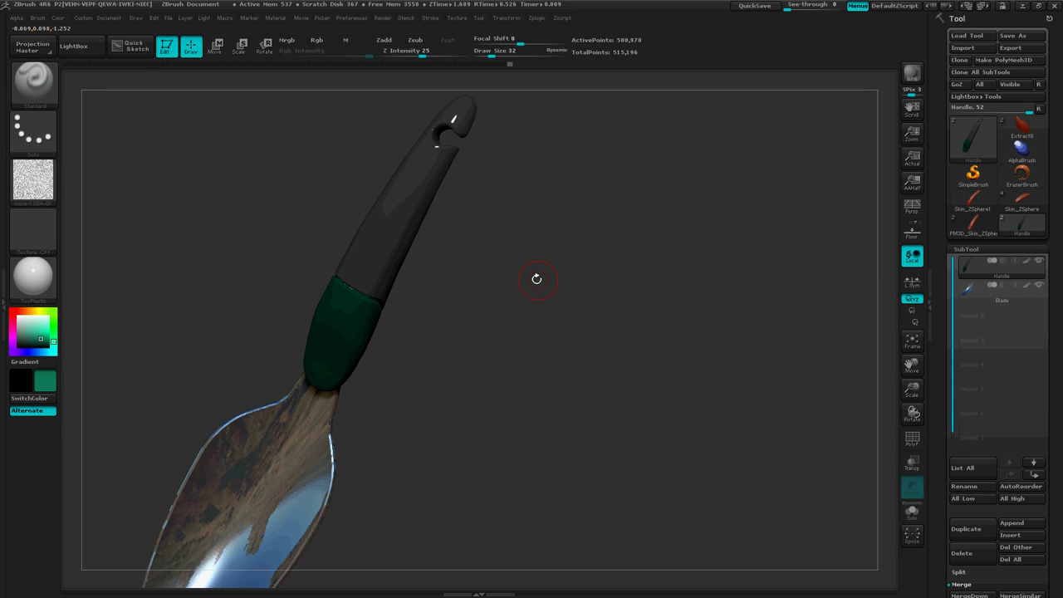
pyautogui.click(34, 131)
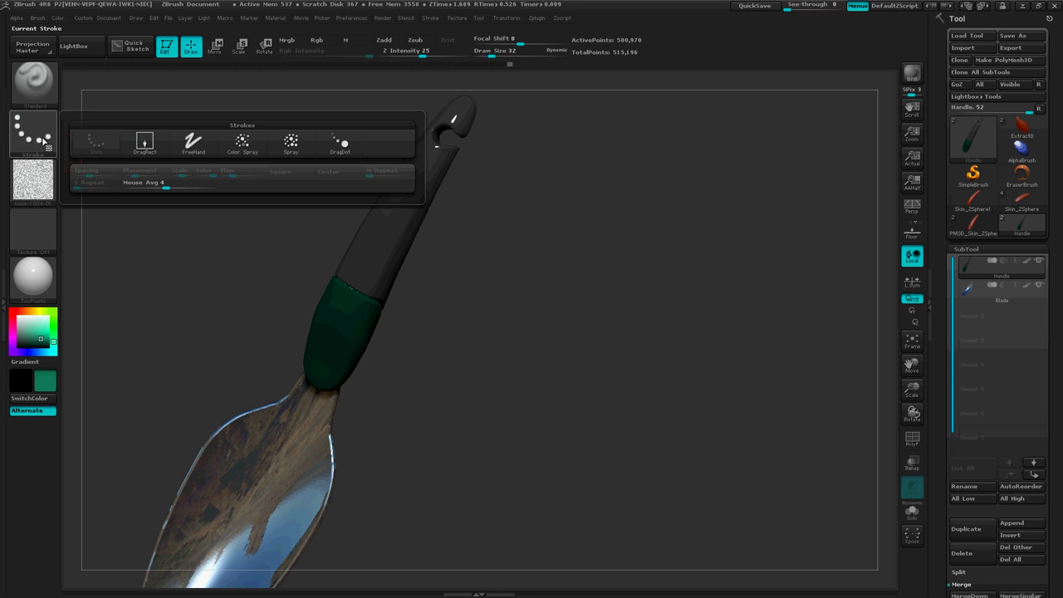
pyautogui.click(148, 150)
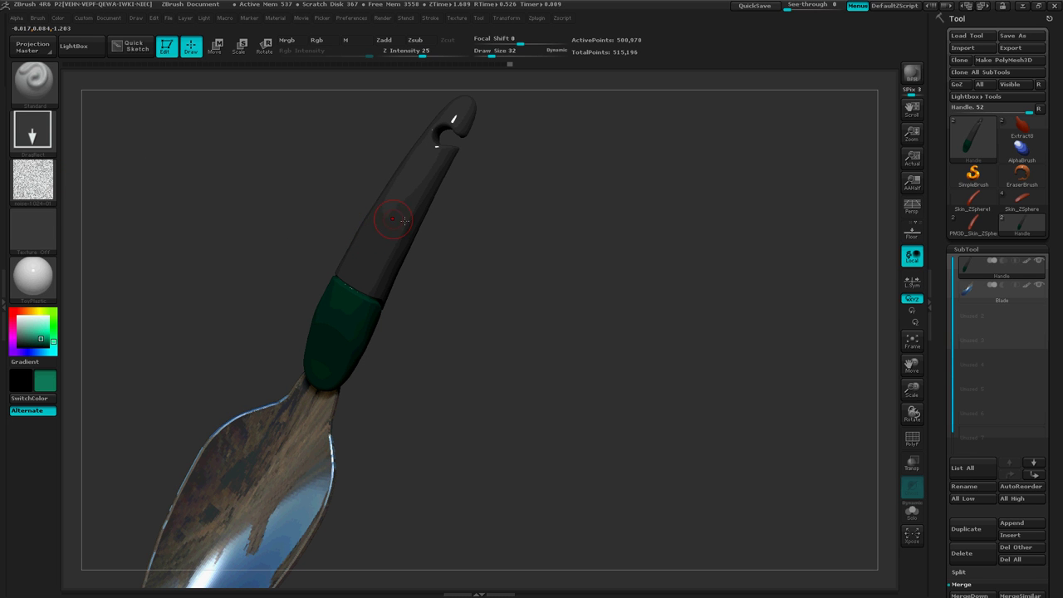
pyautogui.moveTo(558, 274)
pyautogui.mouseDown()
pyautogui.moveTo(550, 249)
pyautogui.moveTo(560, 394)
pyautogui.mouseUp()
pyautogui.keyDown('ctrl'); pyautogui.moveTo(532, 393); pyautogui.dragTo(619, 365, button='right'); pyautogui.keyUp('ctrl')
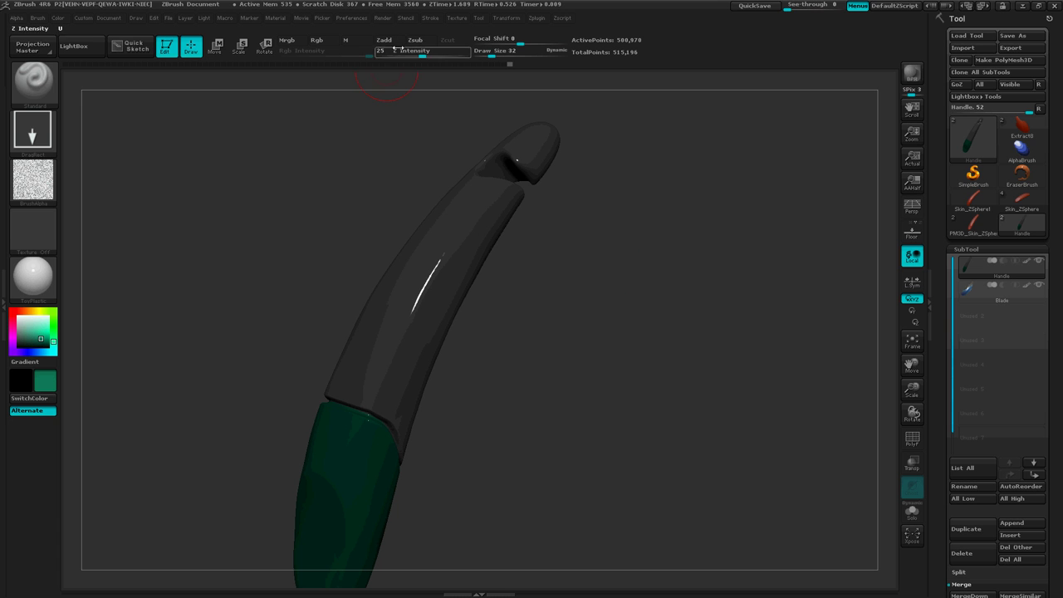
pyautogui.click(414, 40)
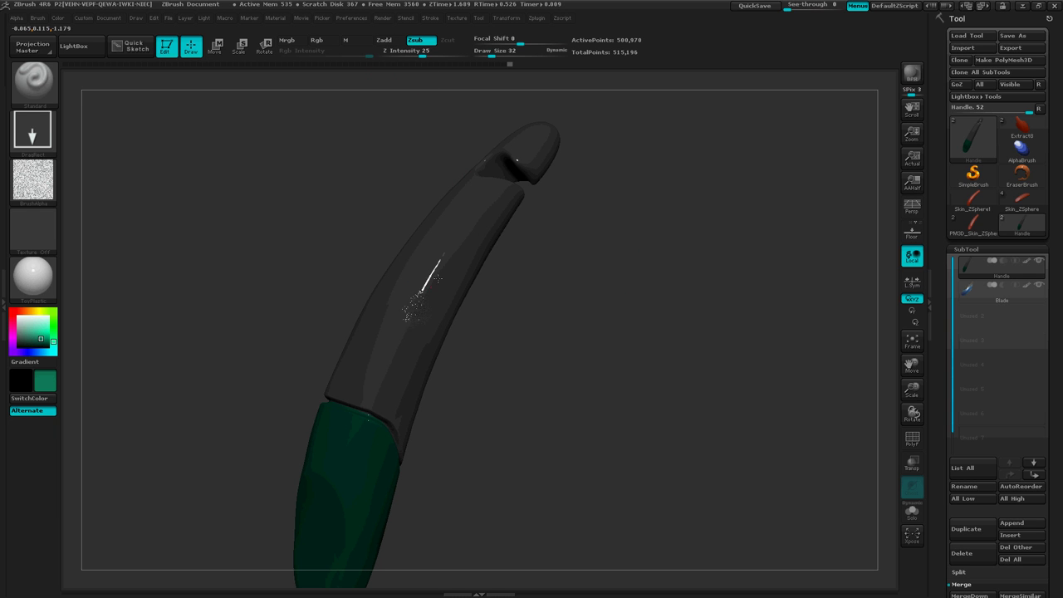
# Try stamping the noise alpha into the charcoal handle section at Z Intensity 25.
pyautogui.moveTo(437, 278)
pyautogui.mouseDown()
pyautogui.moveTo(600, 126)
pyautogui.moveTo(665, 92)
pyautogui.mouseUp()
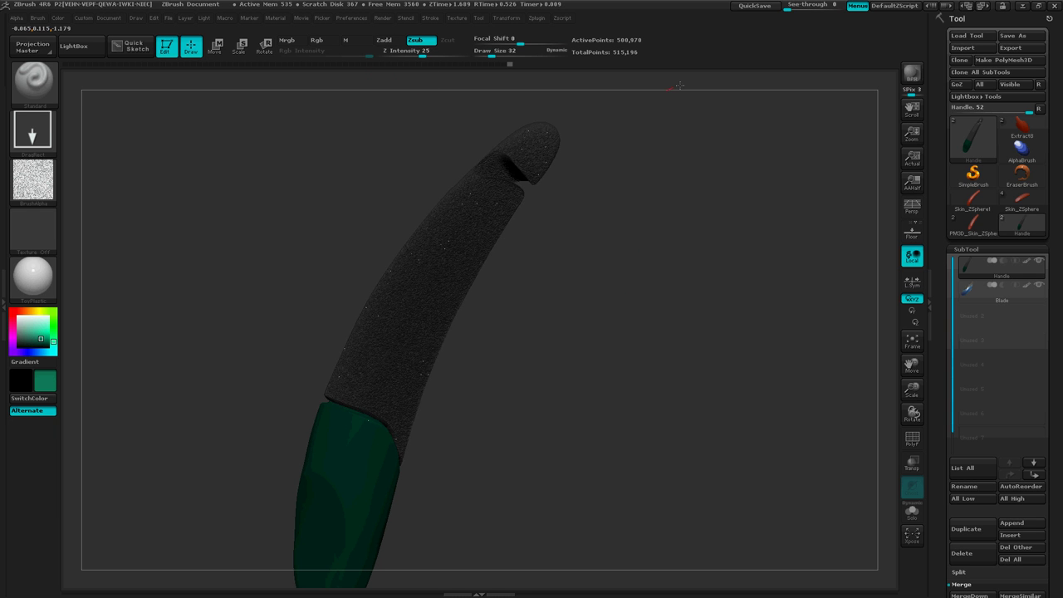
pyautogui.moveTo(599, 314); pyautogui.dragTo(643, 337)
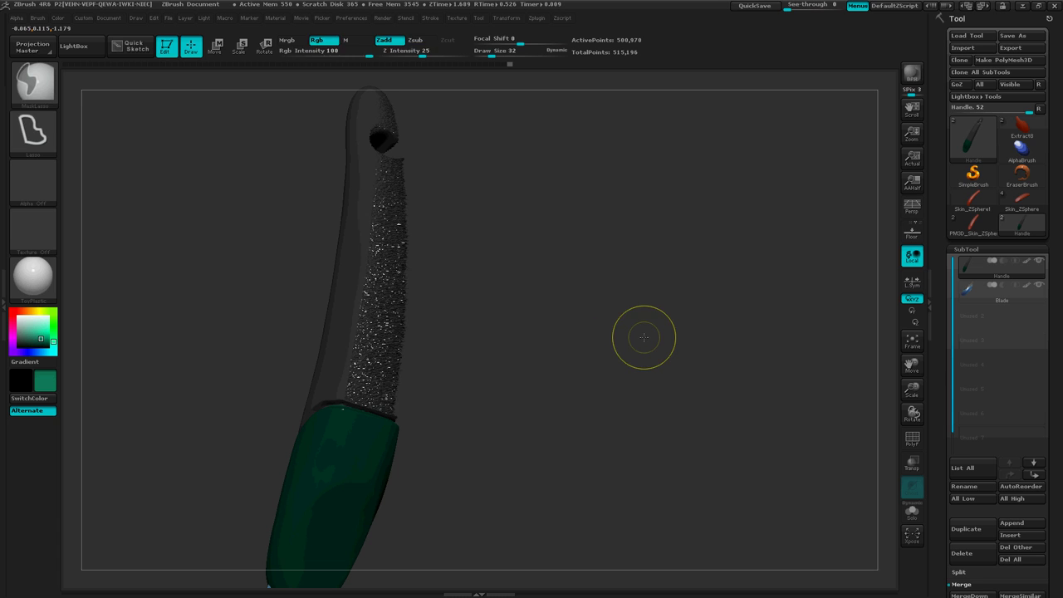
pyautogui.hotkey('ctrl', 'z')
pyautogui.moveTo(566, 238); pyautogui.dragTo(543, 265)
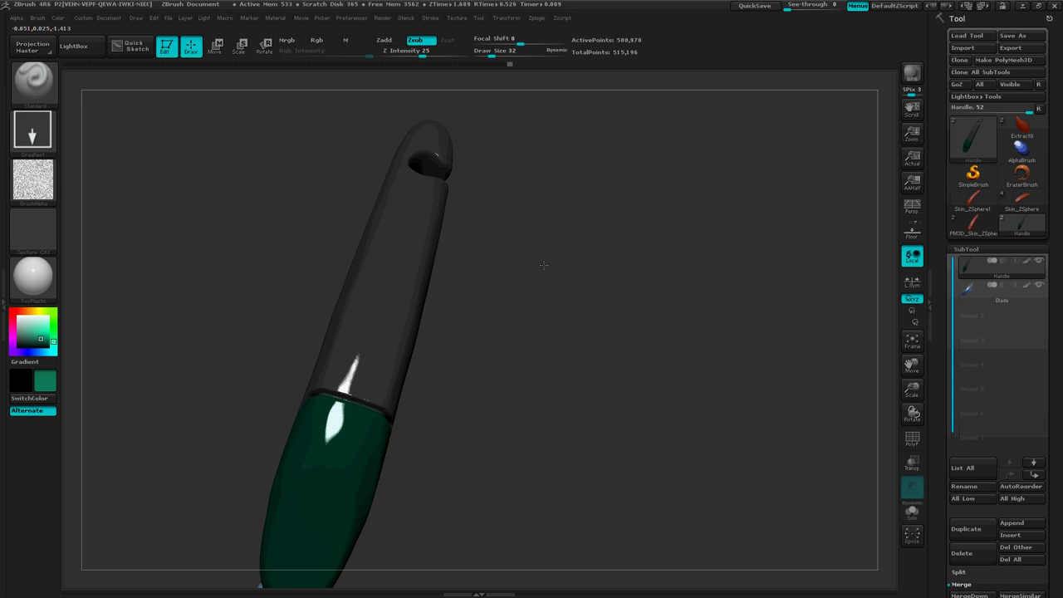
# Lower the brush's Z Intensity to 8 and stamp the noise alpha across the charcoal handle section.
pyautogui.click(37, 17)
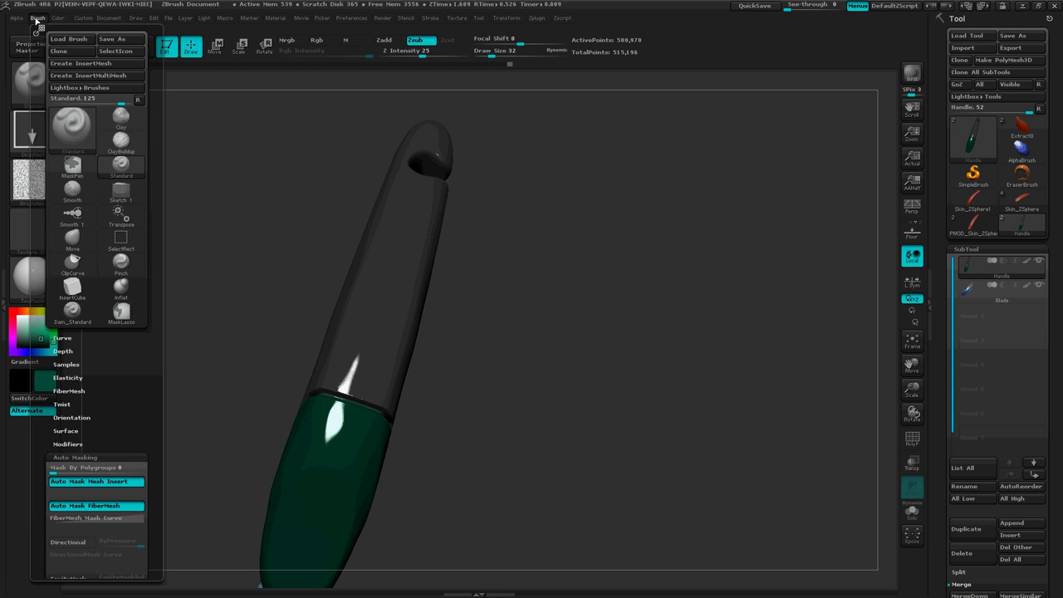
pyautogui.scroll(-5, 136, 438)
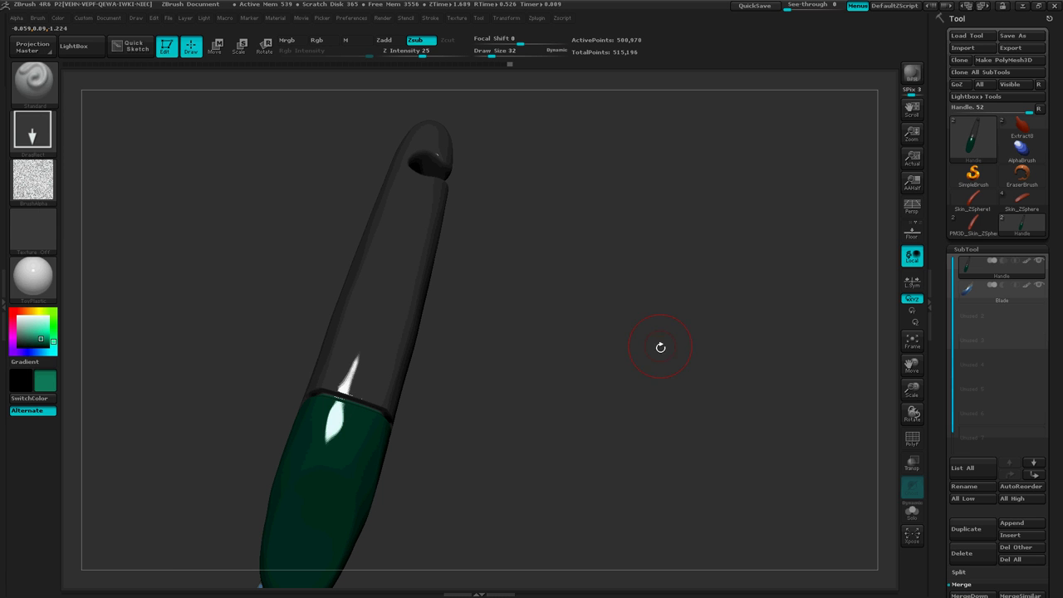
pyautogui.moveTo(660, 347); pyautogui.dragTo(620, 311)
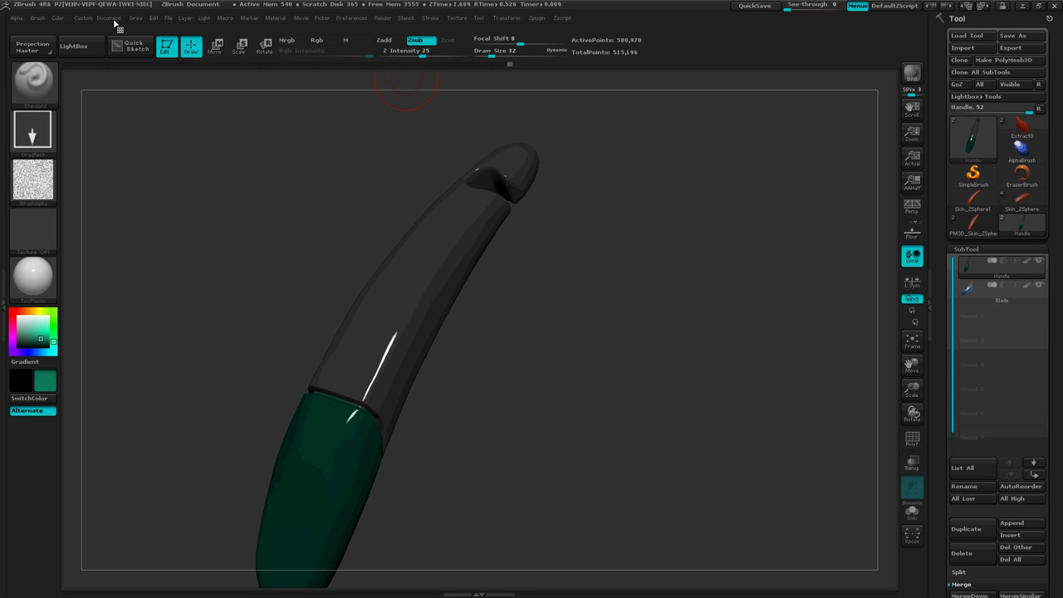
pyautogui.moveTo(422, 56); pyautogui.dragTo(403, 57)
pyautogui.moveTo(406, 282)
pyautogui.mouseDown()
pyautogui.moveTo(520, 240)
pyautogui.moveTo(672, 159)
pyautogui.mouseUp()
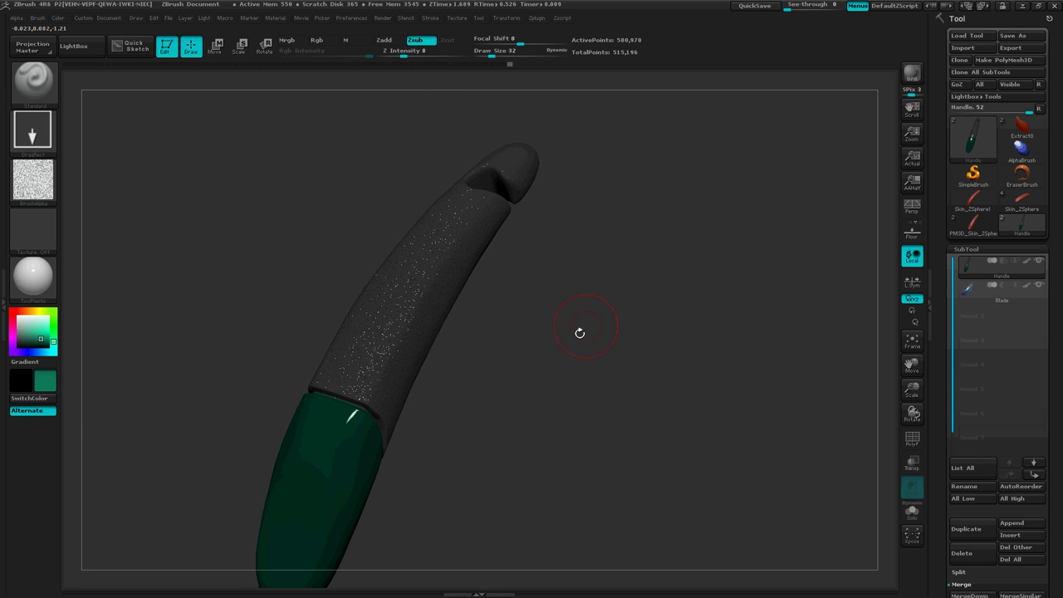
pyautogui.moveTo(580, 332)
pyautogui.mouseDown()
pyautogui.moveTo(605, 378)
pyautogui.moveTo(653, 357)
pyautogui.moveTo(559, 312)
pyautogui.moveTo(550, 353)
pyautogui.moveTo(407, 309)
pyautogui.mouseUp()
pyautogui.hotkey('ctrl', 'z')
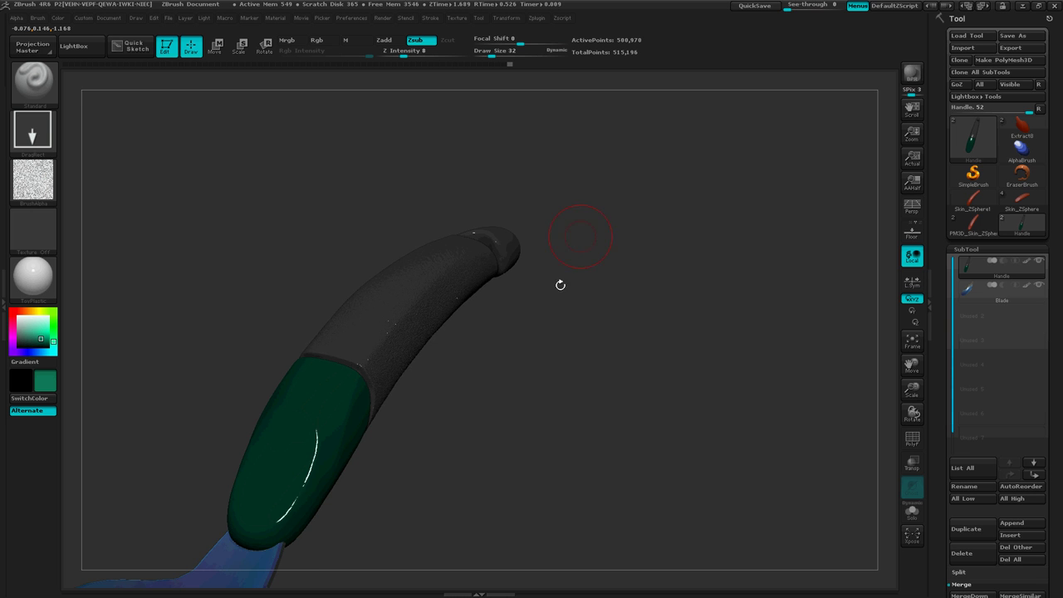
# Extend the noise texture onto the notched end of the charcoal section and inspect its grain up close.
pyautogui.moveTo(561, 285); pyautogui.dragTo(564, 336)
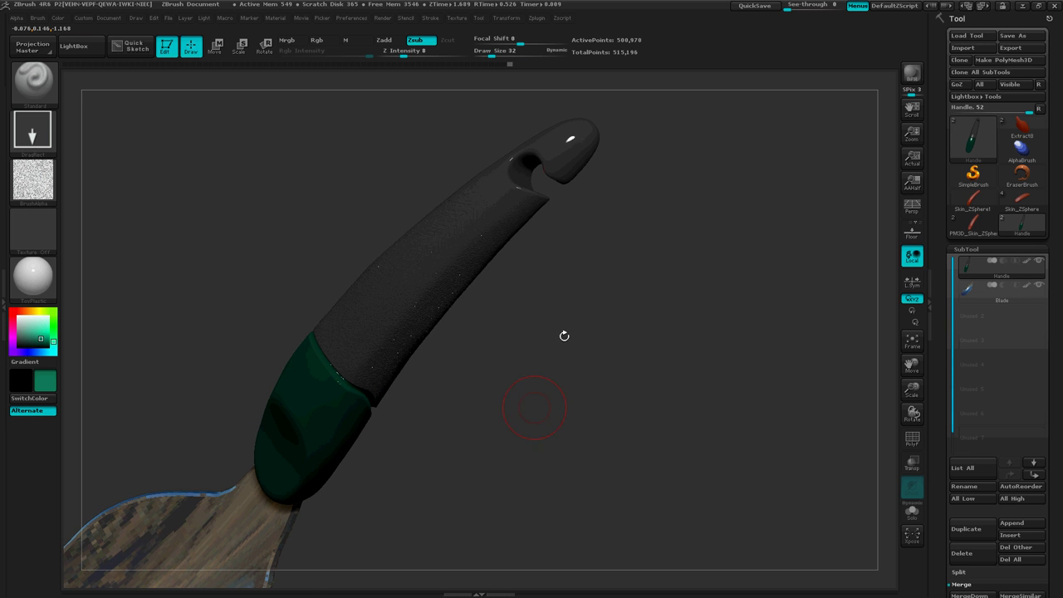
pyautogui.moveTo(657, 183); pyautogui.dragTo(612, 180)
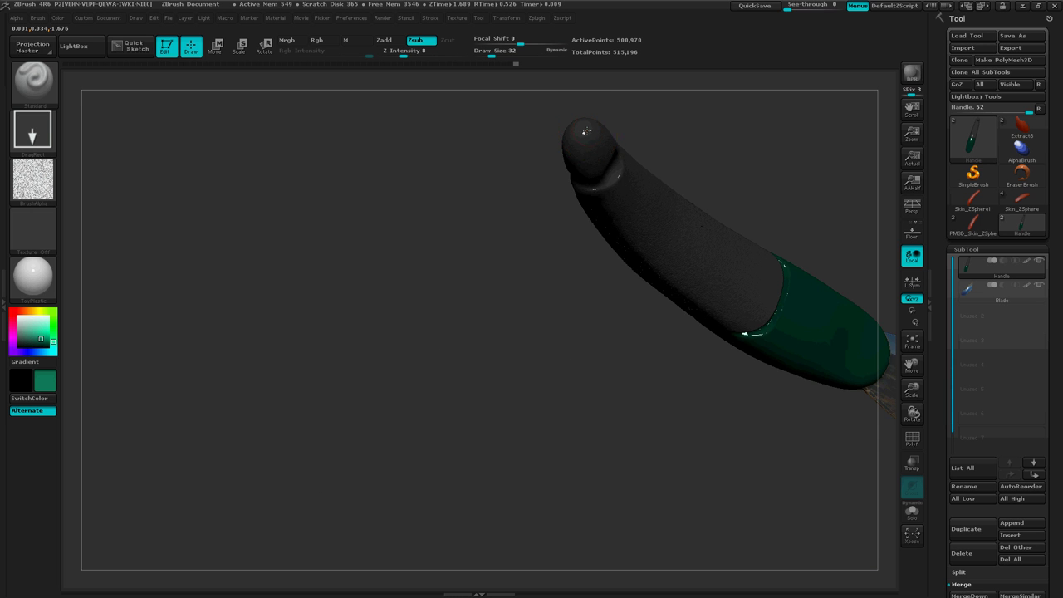
pyautogui.moveTo(489, 185); pyautogui.dragTo(433, 320)
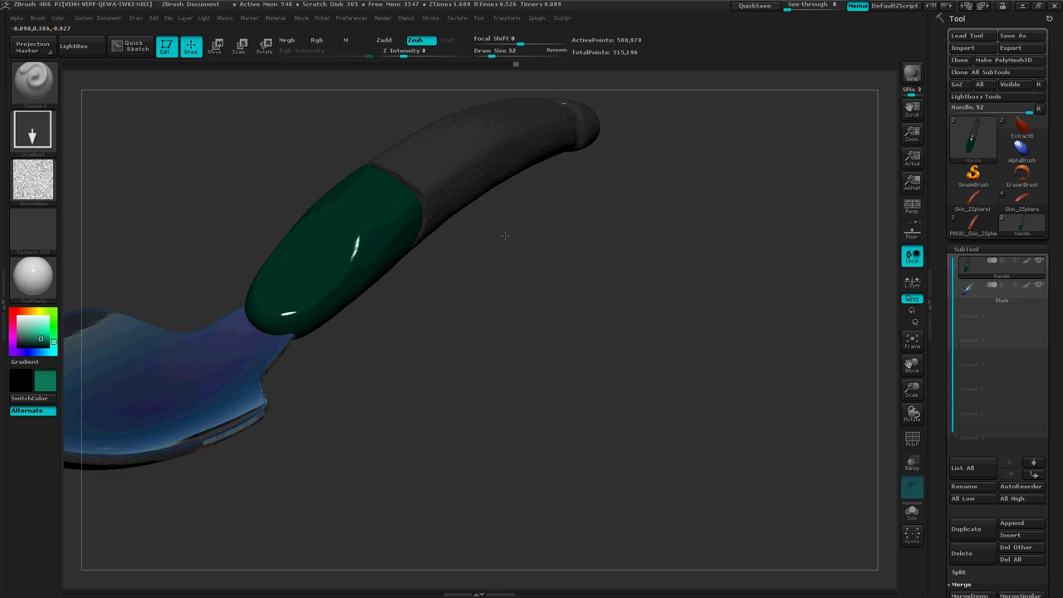
pyautogui.moveTo(503, 244)
pyautogui.mouseDown()
pyautogui.moveTo(493, 372)
pyautogui.moveTo(579, 375)
pyautogui.mouseUp()
pyautogui.keyDown('ctrl'); pyautogui.moveTo(579, 375); pyautogui.dragTo(523, 451, button='right'); pyautogui.keyUp('ctrl')
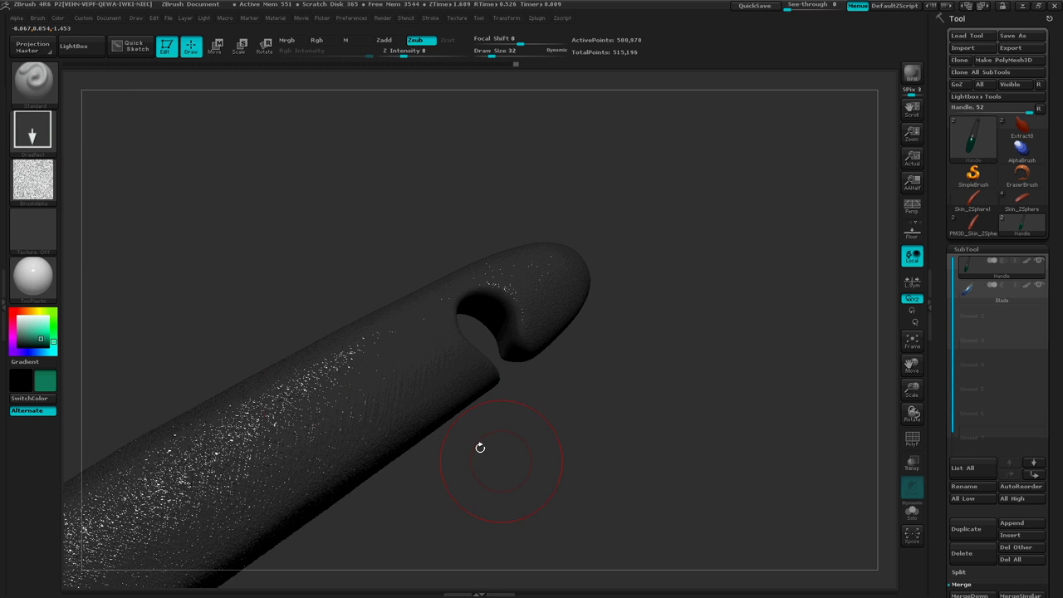
pyautogui.press('ctrl')
pyautogui.moveTo(589, 512); pyautogui.dragTo(512, 387)
pyautogui.press('alt')
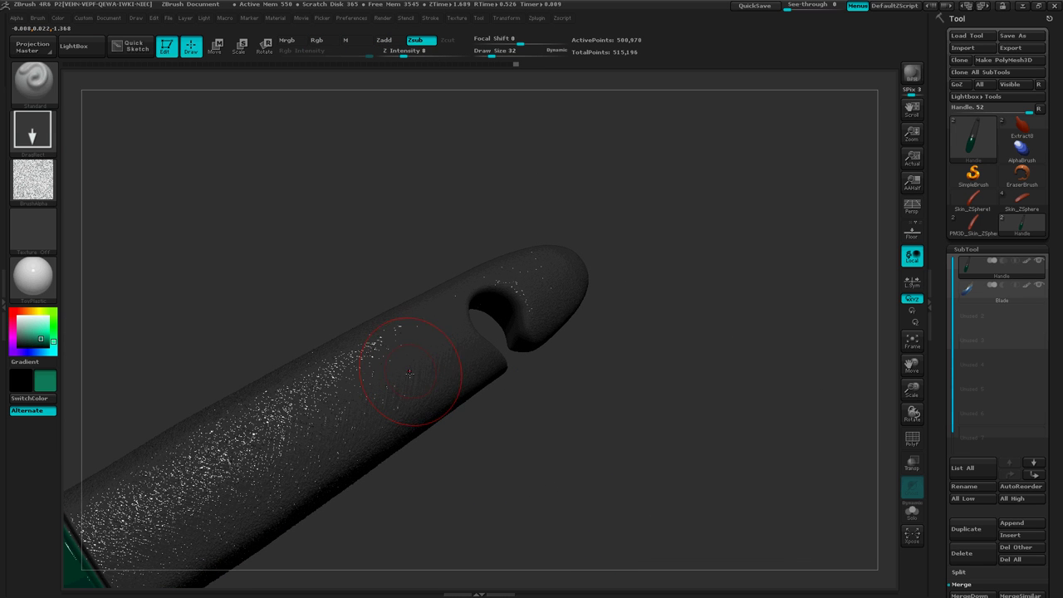
pyautogui.moveTo(497, 332); pyautogui.dragTo(564, 407)
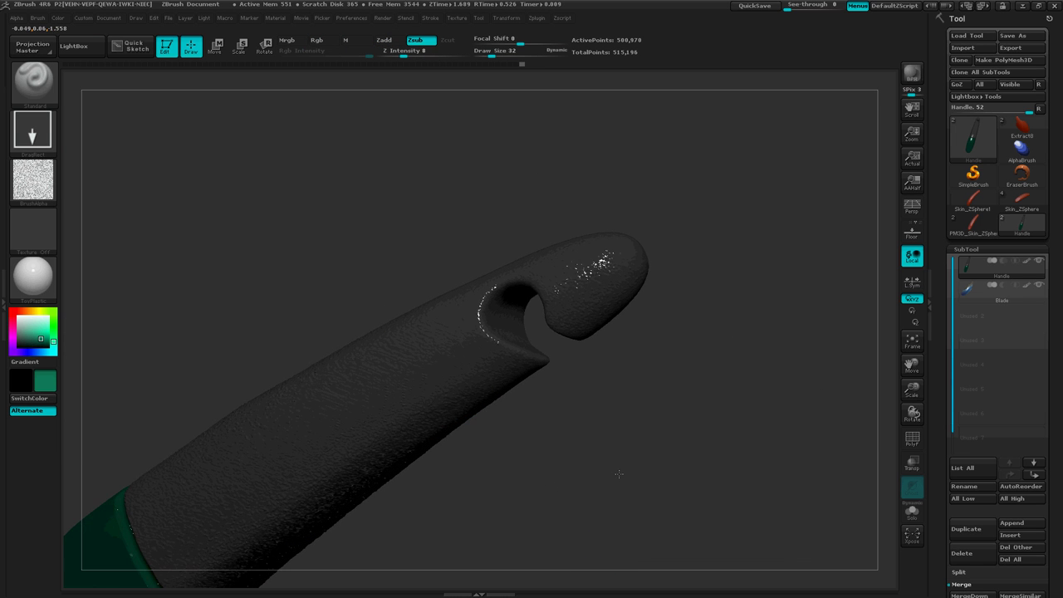
# Clear the mask from the green section and examine the textured handle from several angles.
pyautogui.moveTo(587, 444)
pyautogui.mouseDown(button='right')
pyautogui.moveTo(609, 420)
pyautogui.moveTo(636, 446)
pyautogui.moveTo(566, 450)
pyautogui.moveTo(534, 421)
pyautogui.moveTo(529, 441)
pyautogui.mouseUp(button='right')
pyautogui.moveTo(521, 449)
pyautogui.keyDown('ctrl'); pyautogui.mouseDown()
pyautogui.moveTo(588, 500)
pyautogui.moveTo(614, 445)
pyautogui.mouseUp(); pyautogui.keyUp('ctrl')
pyautogui.moveTo(581, 465); pyautogui.dragTo(537, 506, button='right')
pyautogui.moveTo(537, 505); pyautogui.dragTo(455, 426)
pyautogui.moveTo(455, 426); pyautogui.dragTo(650, 413, button='right')
pyautogui.keyDown('alt'); pyautogui.moveTo(509, 495); pyautogui.dragTo(629, 303, button='right'); pyautogui.keyUp('alt')
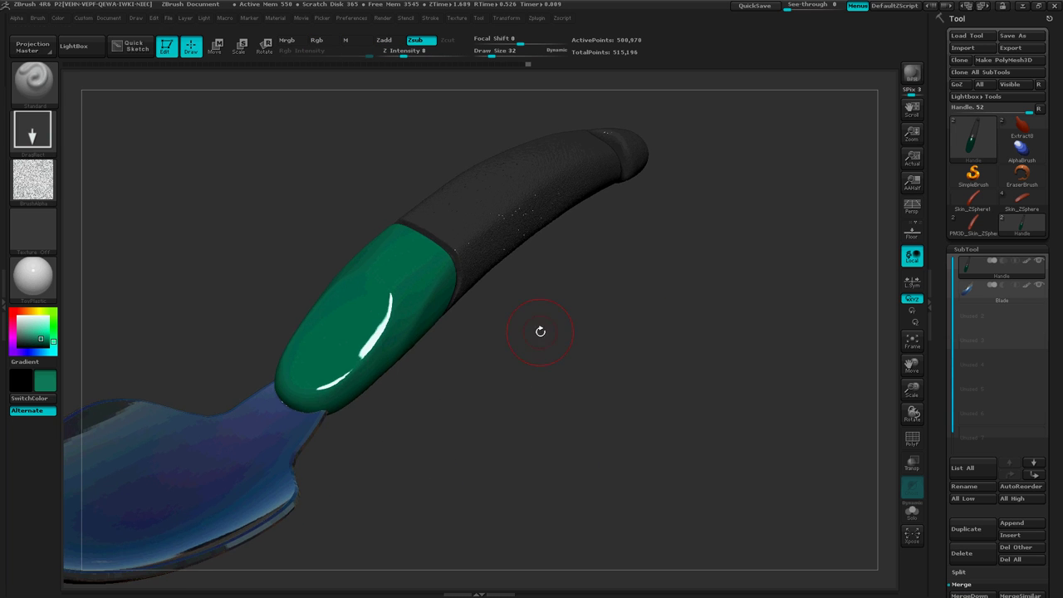
pyautogui.moveTo(540, 330); pyautogui.dragTo(461, 359)
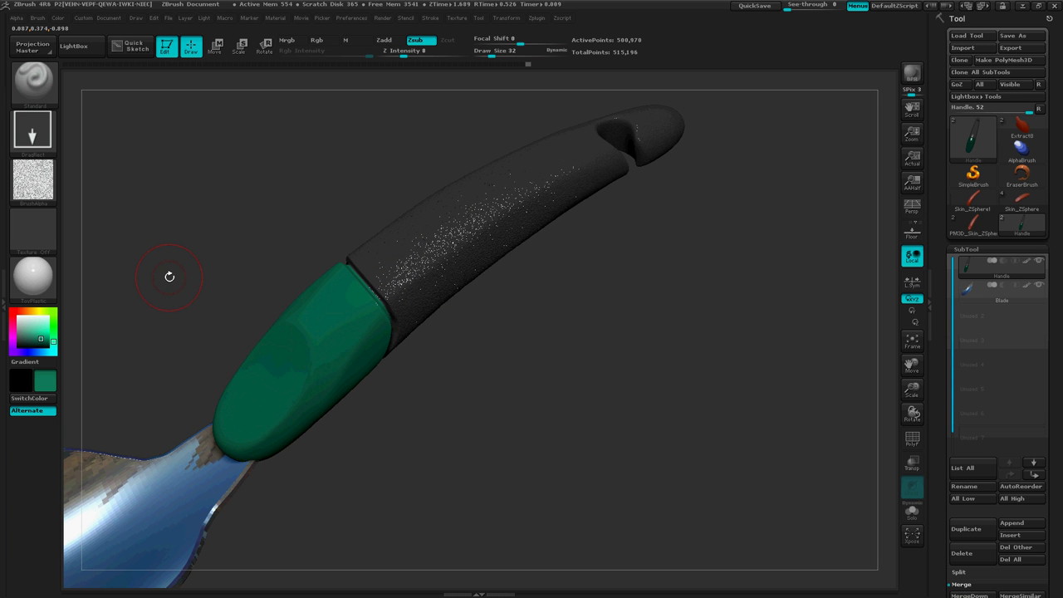
# Examine the smooth green handle section and its joints with the blade and the textured section up close.
pyautogui.hotkey('alt', 'Tab')
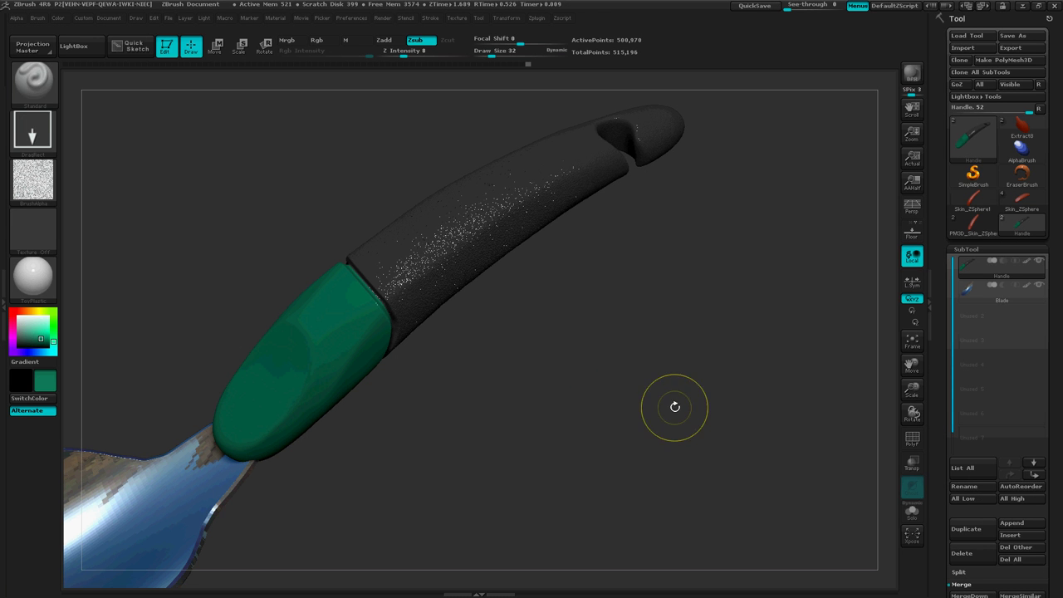
pyautogui.moveTo(676, 408)
pyautogui.mouseDown()
pyautogui.moveTo(581, 390)
pyautogui.moveTo(598, 360)
pyautogui.moveTo(612, 412)
pyautogui.moveTo(560, 324)
pyautogui.moveTo(532, 237)
pyautogui.moveTo(590, 350)
pyautogui.moveTo(575, 365)
pyautogui.mouseUp()
pyautogui.moveTo(462, 396)
pyautogui.keyDown('ctrl'); pyautogui.mouseDown(button='right')
pyautogui.moveTo(543, 370)
pyautogui.moveTo(472, 381)
pyautogui.mouseUp(button='right'); pyautogui.keyUp('ctrl')
pyautogui.moveTo(440, 428)
pyautogui.keyDown('alt'); pyautogui.mouseDown(button='right')
pyautogui.moveTo(524, 392)
pyautogui.moveTo(716, 341)
pyautogui.mouseUp(button='right'); pyautogui.keyUp('alt')
pyautogui.moveTo(556, 393); pyautogui.dragTo(448, 353)
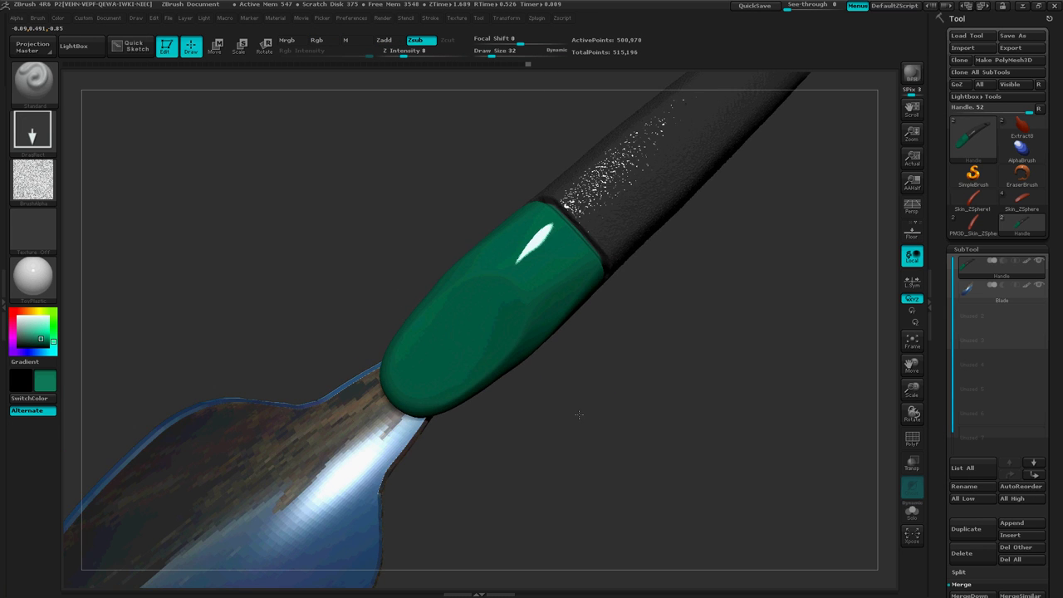
pyautogui.moveTo(604, 436)
pyautogui.mouseDown()
pyautogui.moveTo(581, 390)
pyautogui.moveTo(258, 206)
pyautogui.mouseUp()
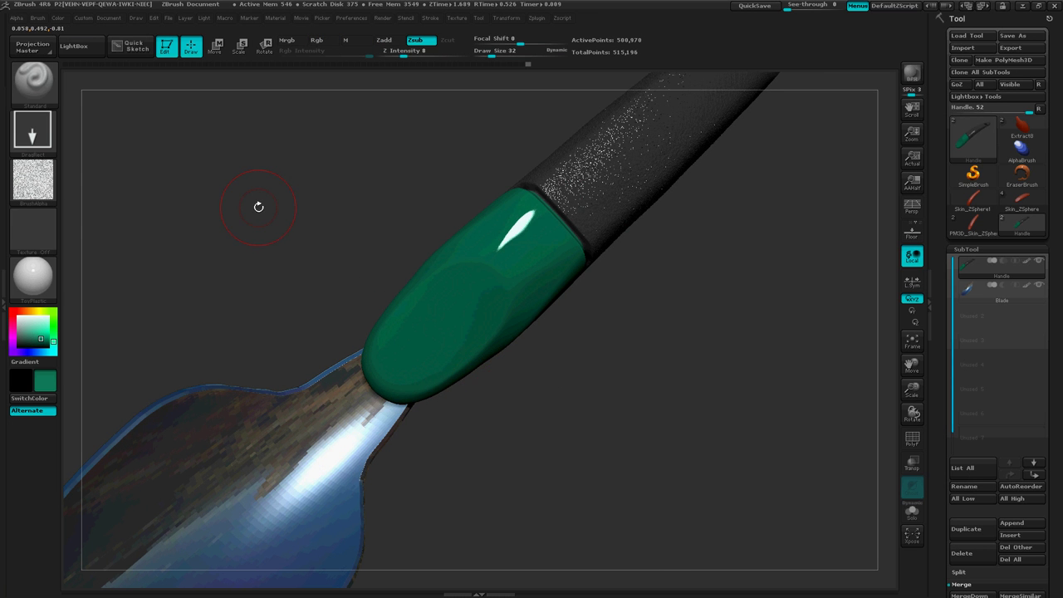
# Load cortex-label.psd from the Labels alpha folder as the brush alpha.
pyautogui.click(33, 177)
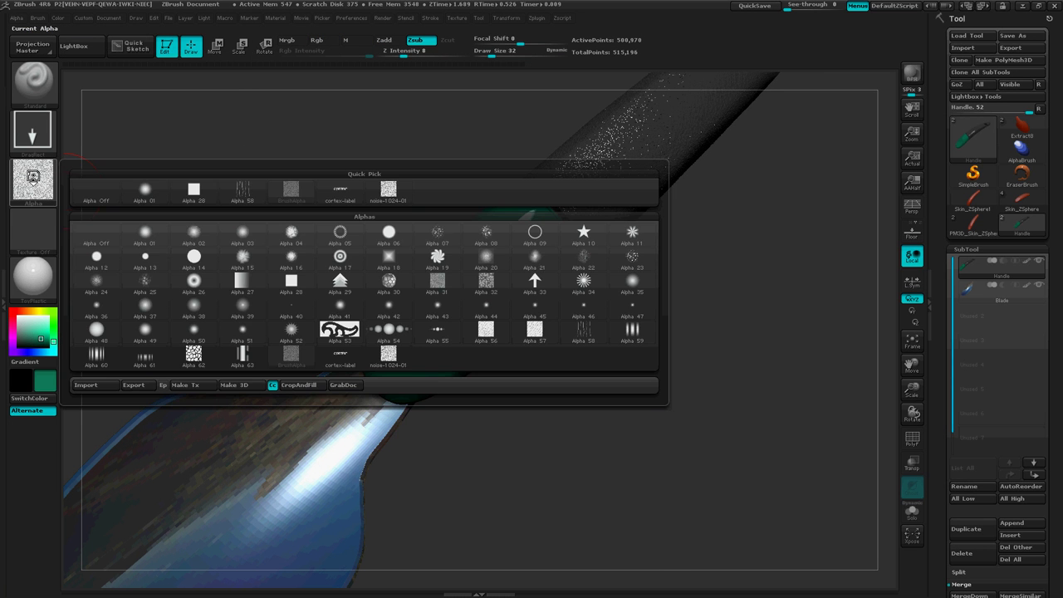
pyautogui.click(83, 45)
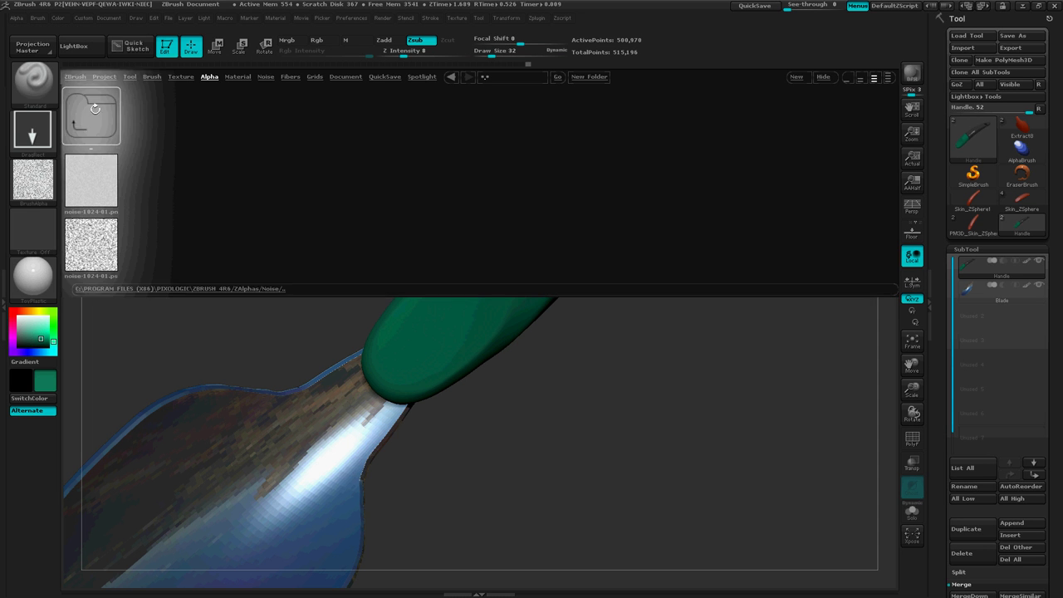
pyautogui.click(92, 192)
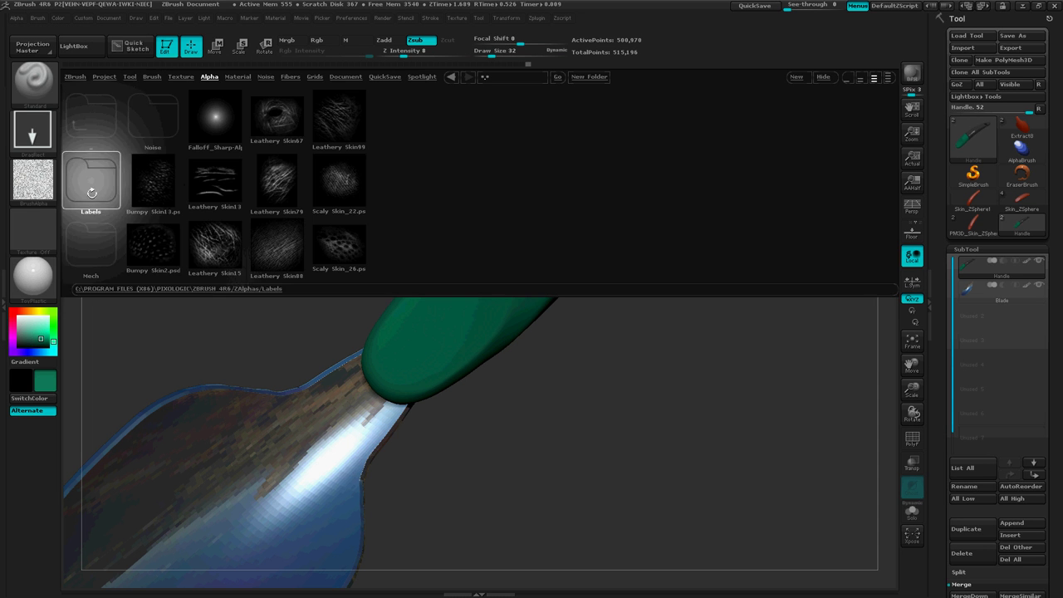
pyautogui.doubleClick(92, 183)
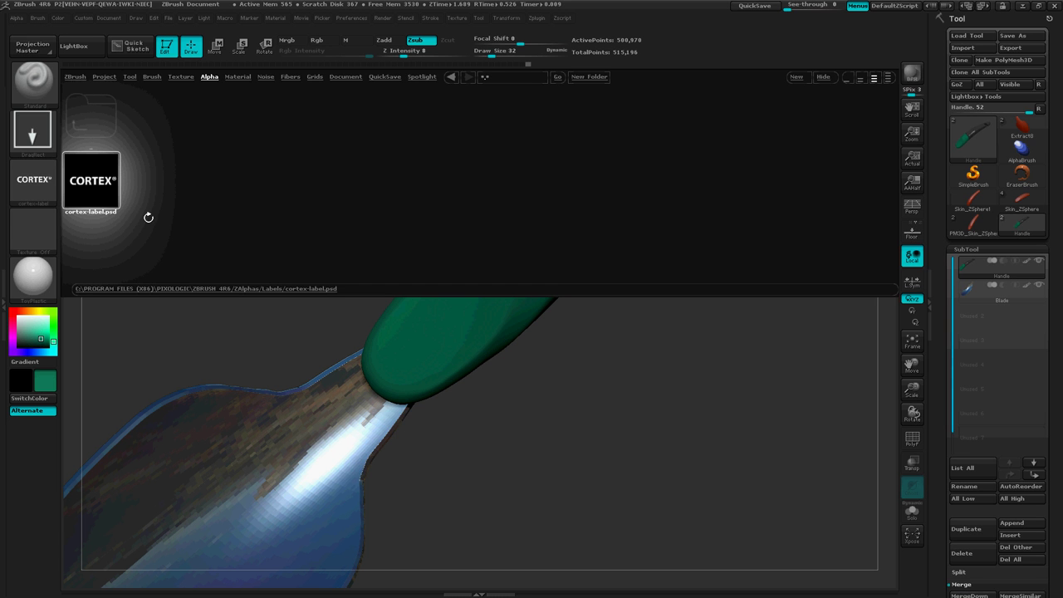
pyautogui.click(73, 46)
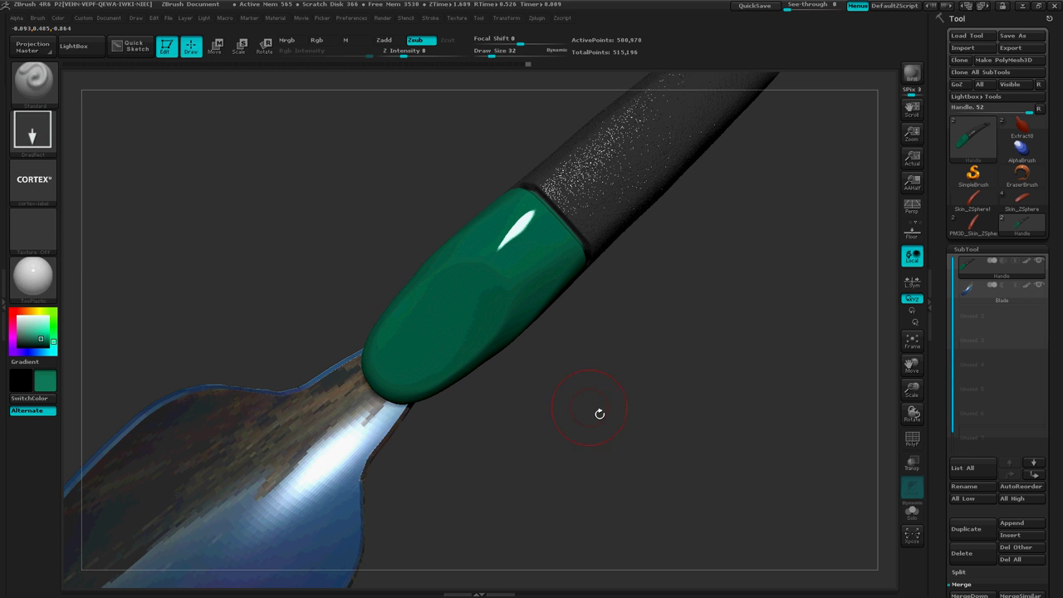
# Try to stamp the CORTEX label into the flat face of the green handle section with Zsub, and undo it.
pyautogui.moveTo(639, 439); pyautogui.dragTo(586, 390)
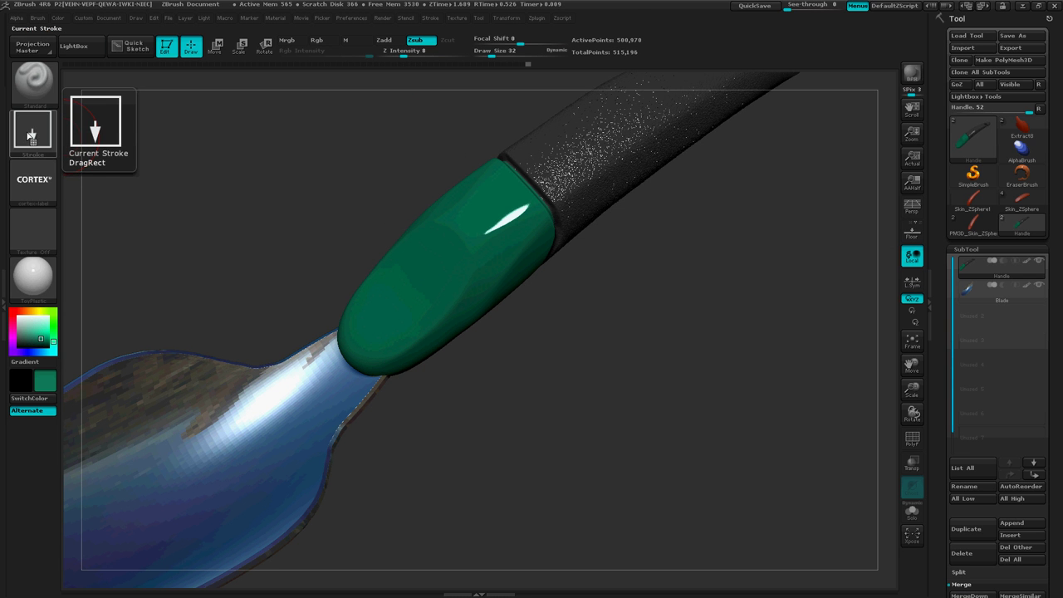
pyautogui.moveTo(553, 372)
pyautogui.mouseDown()
pyautogui.moveTo(562, 393)
pyautogui.moveTo(569, 380)
pyautogui.moveTo(562, 395)
pyautogui.moveTo(662, 394)
pyautogui.moveTo(531, 256)
pyautogui.moveTo(497, 285)
pyautogui.moveTo(542, 460)
pyautogui.moveTo(570, 466)
pyautogui.mouseUp()
pyautogui.moveTo(532, 407); pyautogui.dragTo(539, 378)
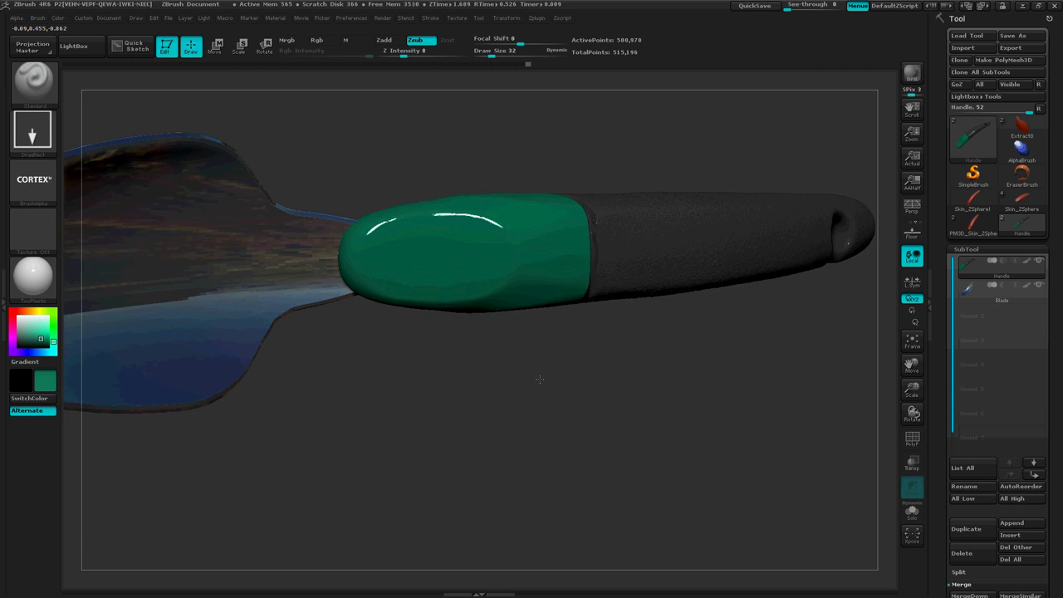
pyautogui.keyDown('ctrl'); pyautogui.moveTo(517, 376); pyautogui.dragTo(573, 387, button='right'); pyautogui.keyUp('ctrl')
pyautogui.keyDown('alt'); pyautogui.moveTo(458, 399); pyautogui.dragTo(787, 426, button='right'); pyautogui.keyUp('alt')
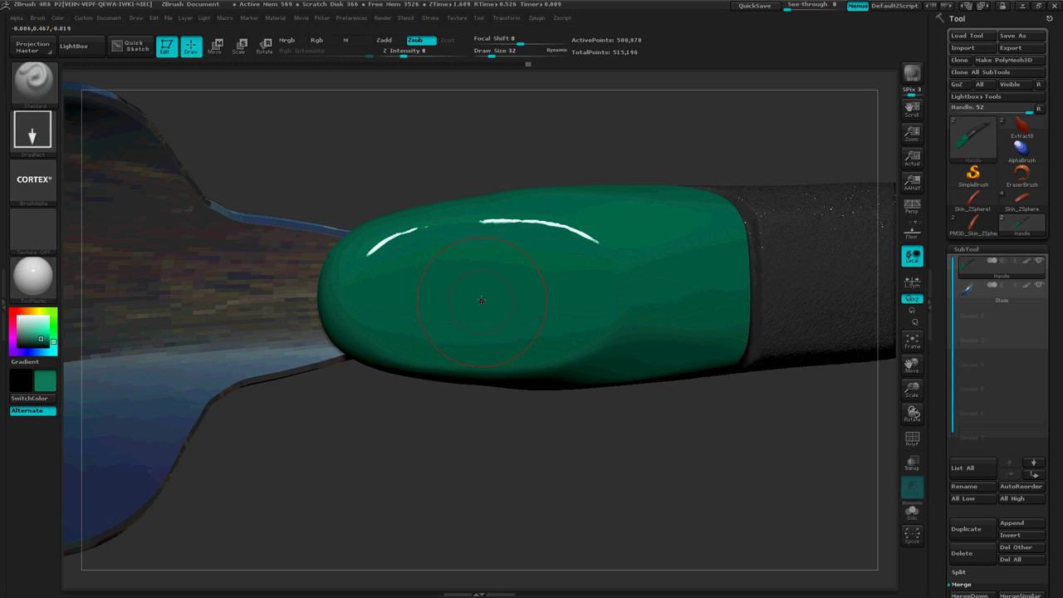
pyautogui.moveTo(625, 311); pyautogui.dragTo(483, 524)
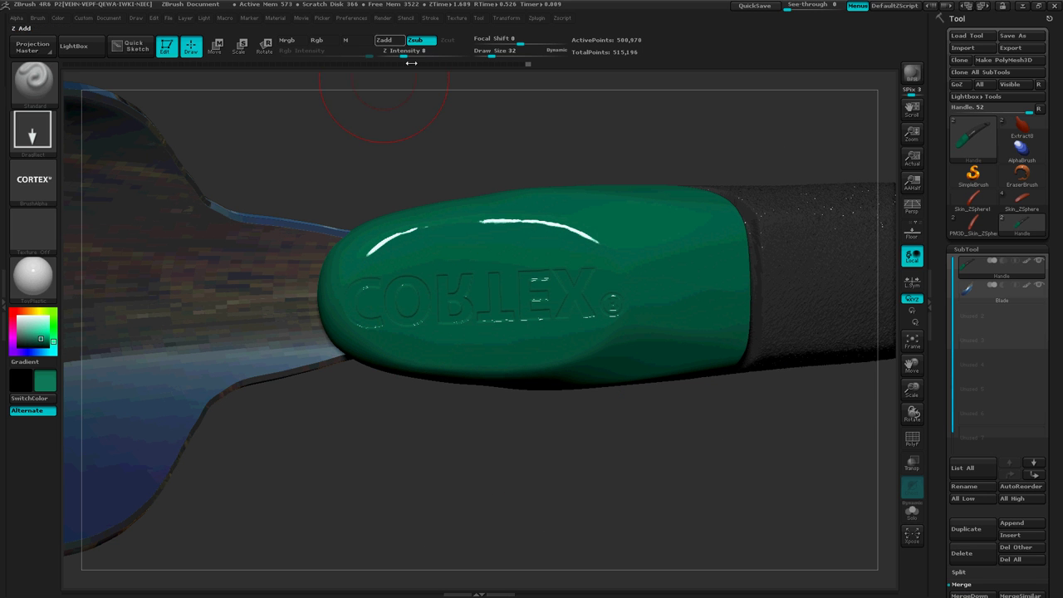
pyautogui.press('ctrl')
pyautogui.hotkey('ctrl', 'z')
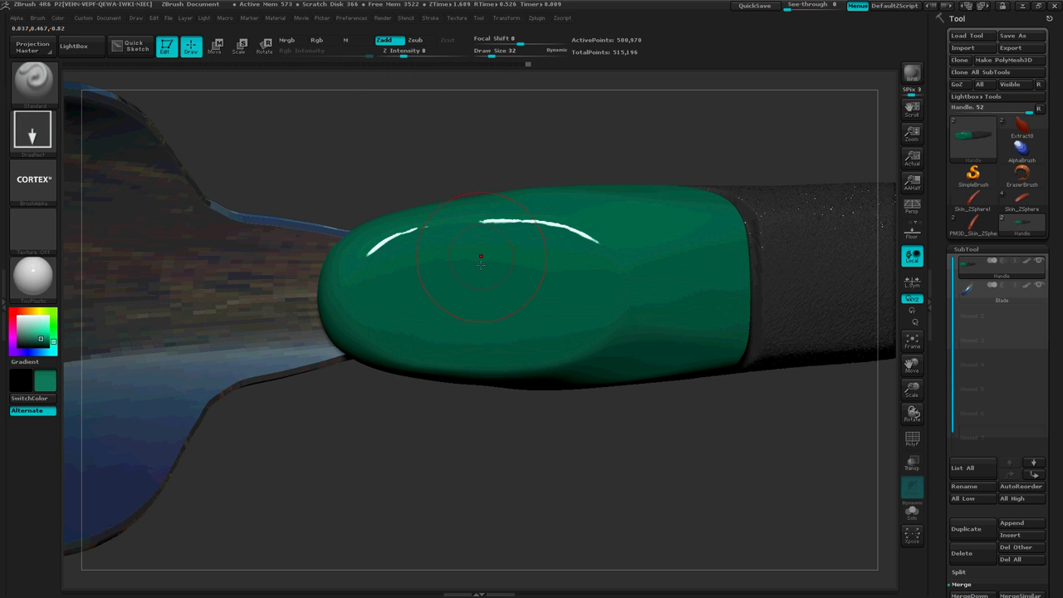
# Try stamping the CORTEX label as raised lettering on the green section with Zadd, and undo it.
pyautogui.moveTo(610, 291)
pyautogui.mouseDown()
pyautogui.moveTo(476, 124)
pyautogui.moveTo(437, 122)
pyautogui.mouseUp()
pyautogui.moveTo(527, 465)
pyautogui.mouseDown()
pyautogui.moveTo(539, 319)
pyautogui.moveTo(517, 447)
pyautogui.mouseUp()
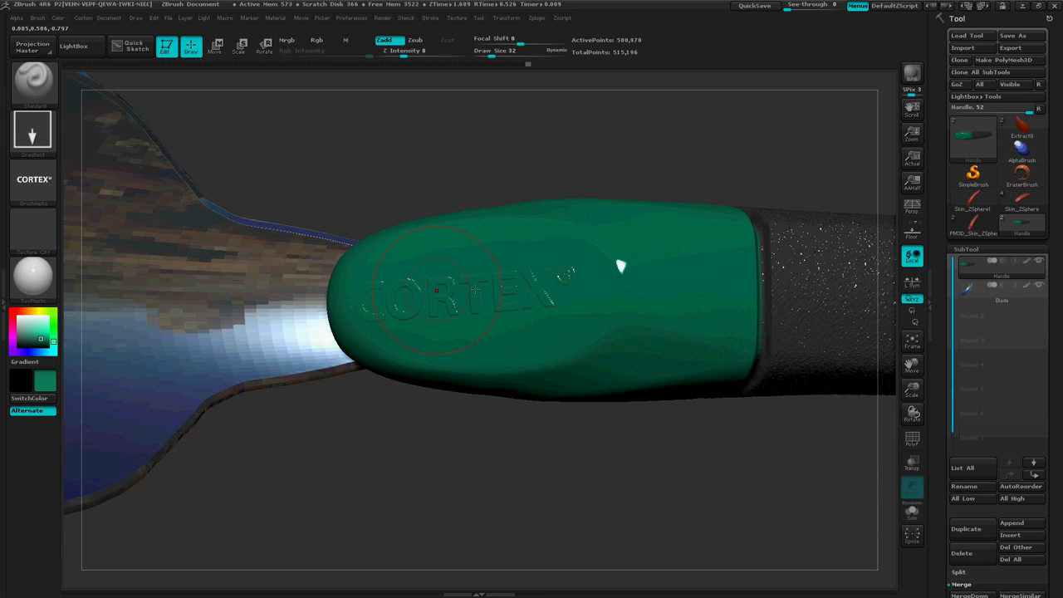
pyautogui.hotkey('ctrl', 'z')
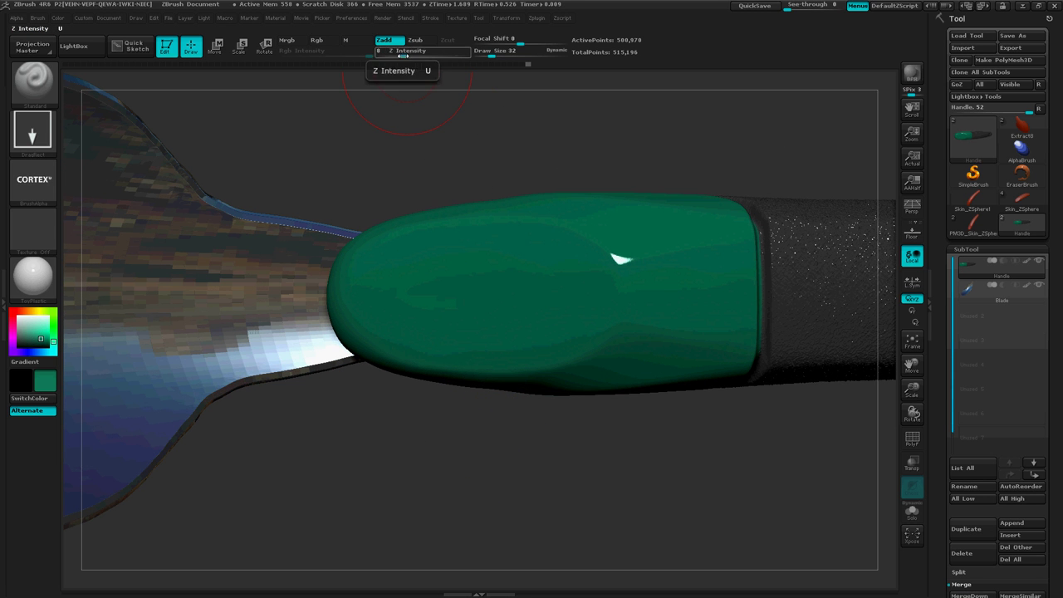
# Set the Z Intensity to 18, try a stronger raised CORTEX stamp on the green section, and undo it.
pyautogui.moveTo(403, 56); pyautogui.dragTo(417, 56)
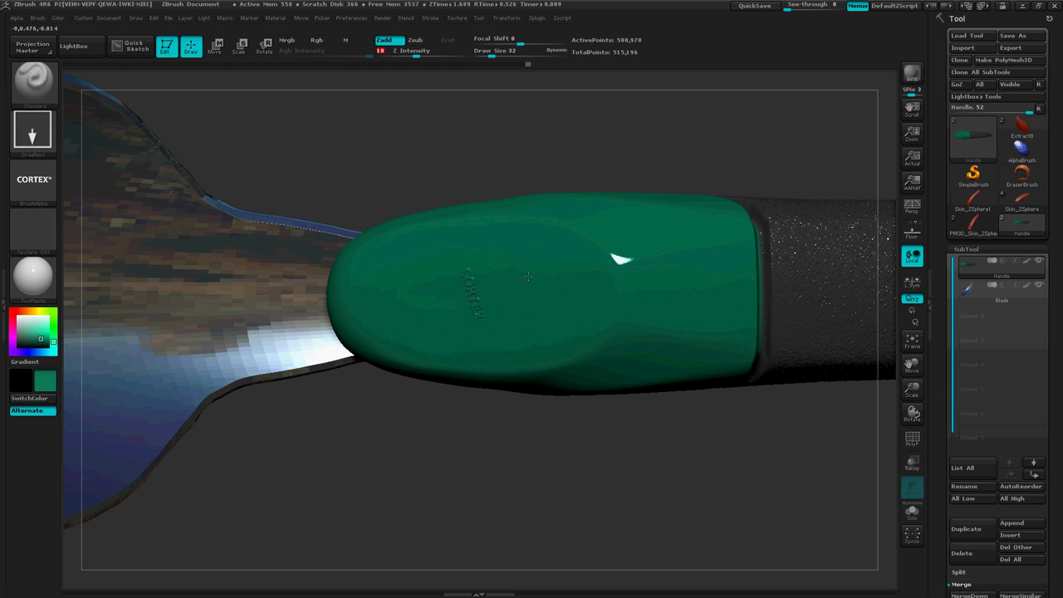
pyautogui.moveTo(528, 277)
pyautogui.mouseDown()
pyautogui.moveTo(466, 178)
pyautogui.moveTo(469, 110)
pyautogui.mouseUp()
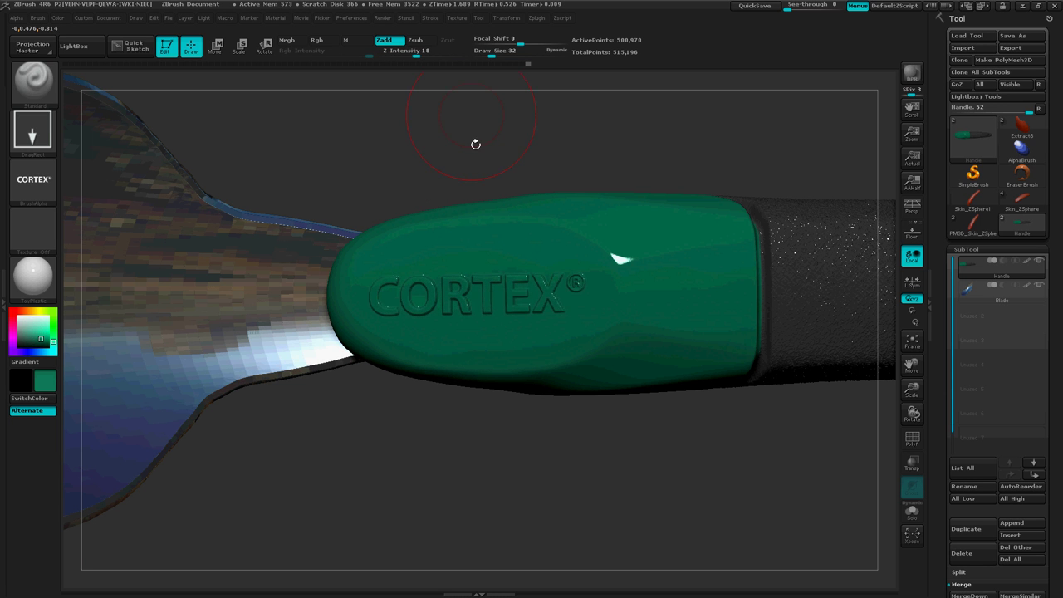
pyautogui.moveTo(499, 500)
pyautogui.mouseDown()
pyautogui.moveTo(519, 465)
pyautogui.moveTo(507, 494)
pyautogui.mouseUp()
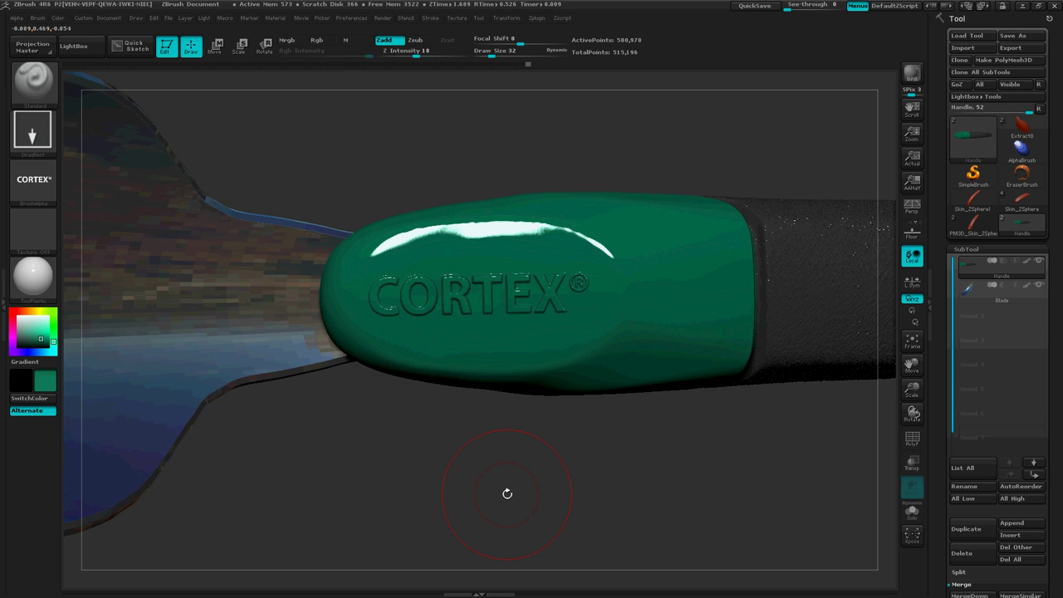
pyautogui.hotkey('ctrl', 'z')
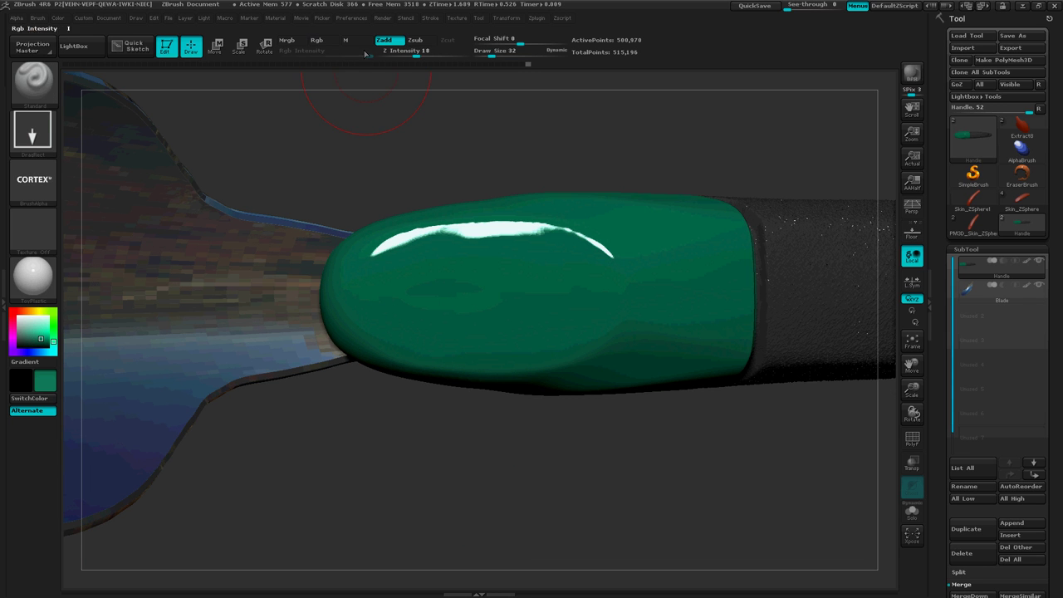
# Switch the brush to Zsub and try an engraved stamp of the unflipped label on the green section.
pyautogui.click(415, 40)
pyautogui.moveTo(425, 231); pyautogui.dragTo(579, 200)
pyautogui.hotkey('ctrl', 'z')
# Flip the CORTEX alpha horizontally.
pyautogui.click(18, 18)
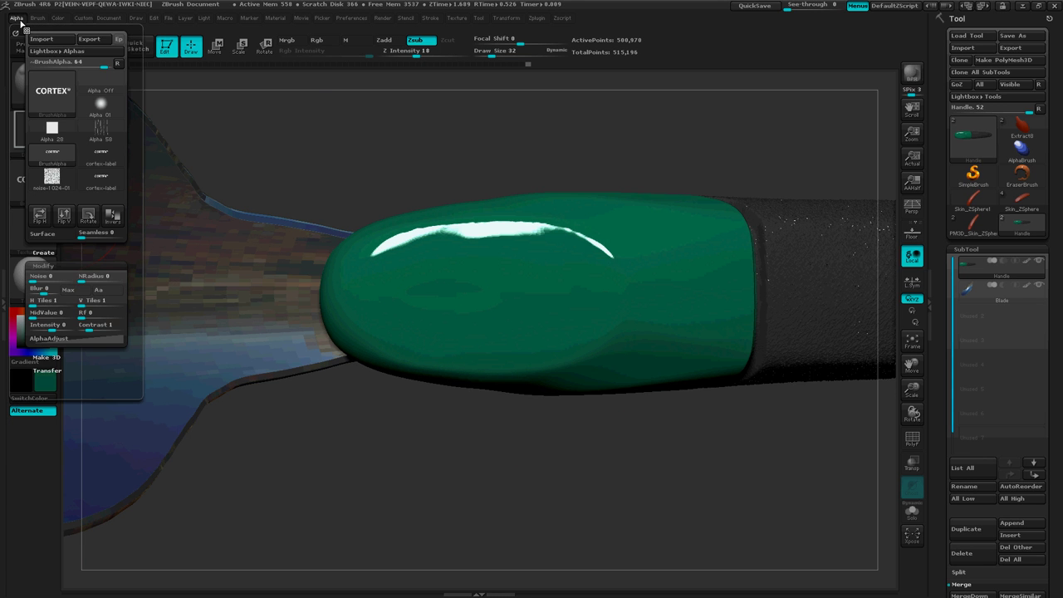
pyautogui.click(53, 262)
pyautogui.click(53, 262)
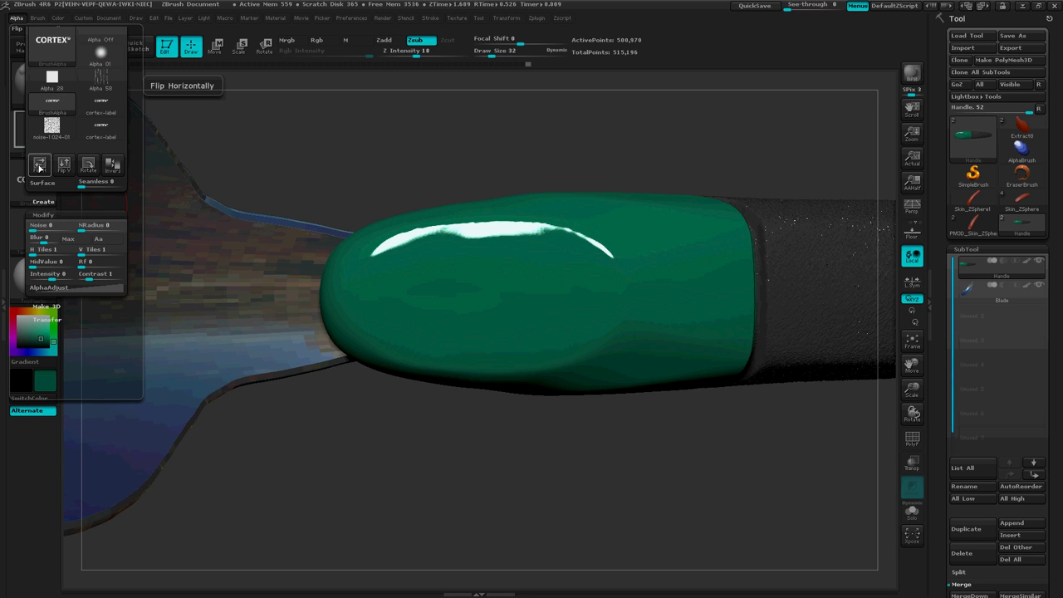
pyautogui.click(39, 167)
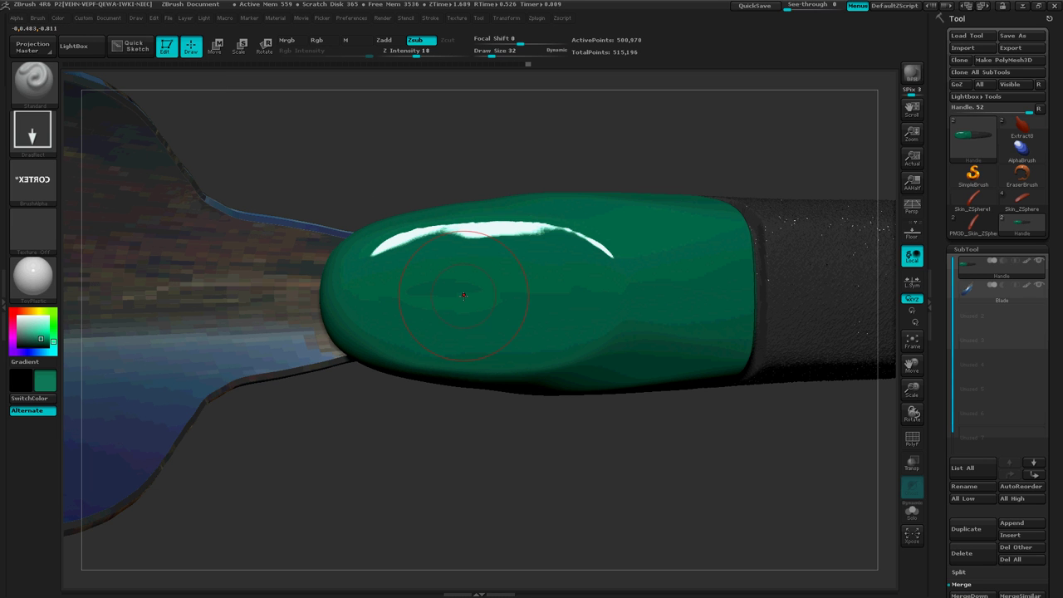
# Try engraving the flipped CORTEX label across the green section and inspect both sides of the handle.
pyautogui.moveTo(538, 284); pyautogui.dragTo(467, 118)
pyautogui.hotkey('ctrl', 'z')
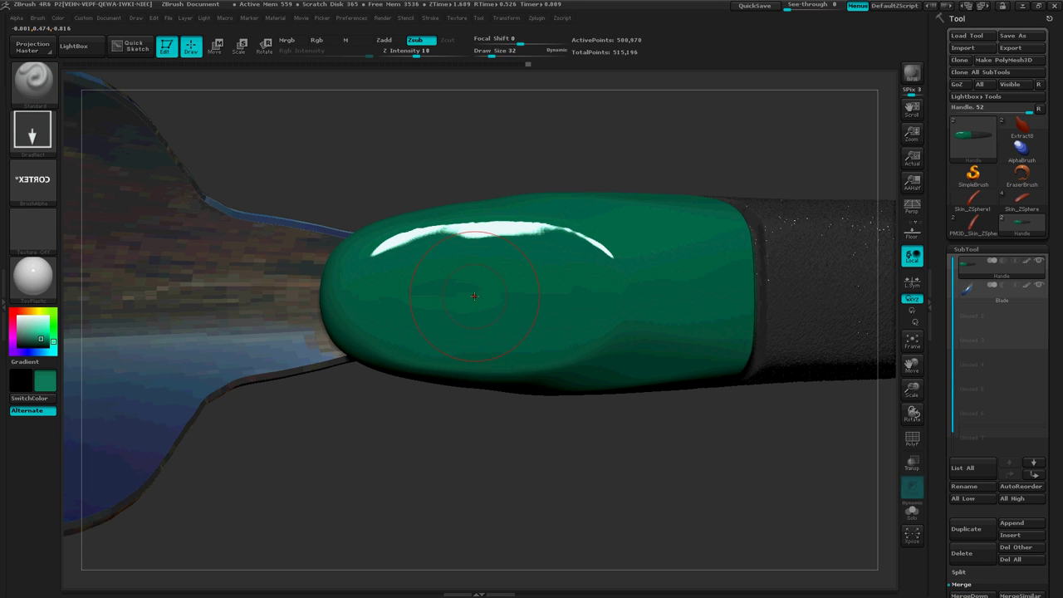
pyautogui.moveTo(475, 297); pyautogui.dragTo(472, 117)
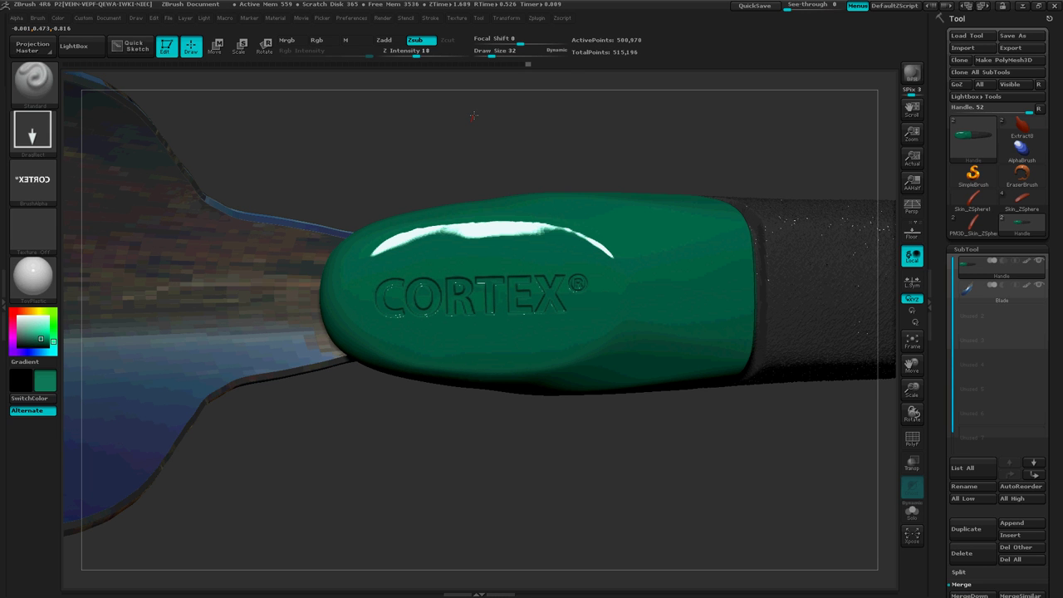
pyautogui.moveTo(551, 505); pyautogui.dragTo(396, 128)
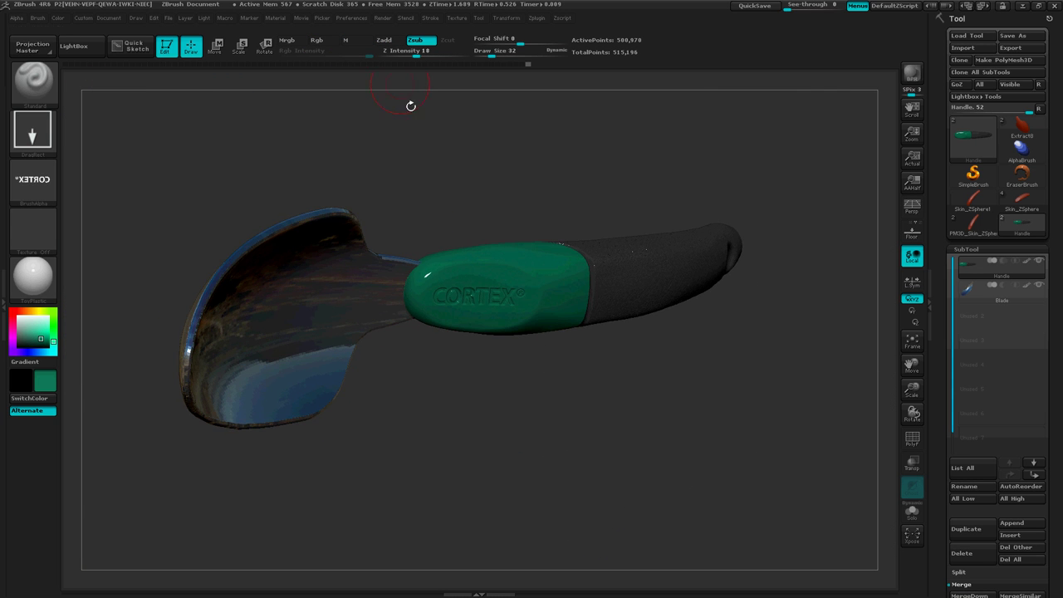
pyautogui.moveTo(547, 434)
pyautogui.mouseDown()
pyautogui.moveTo(560, 301)
pyautogui.moveTo(561, 468)
pyautogui.moveTo(535, 442)
pyautogui.moveTo(548, 450)
pyautogui.moveTo(555, 423)
pyautogui.moveTo(550, 356)
pyautogui.moveTo(598, 306)
pyautogui.moveTo(554, 251)
pyautogui.moveTo(588, 241)
pyautogui.moveTo(534, 374)
pyautogui.mouseUp()
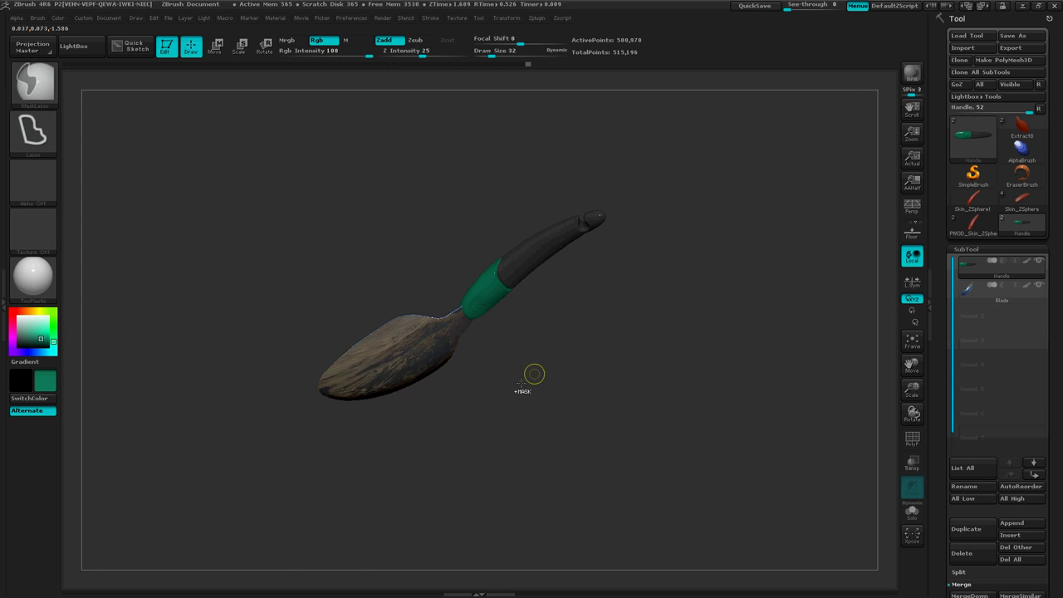
pyautogui.moveTo(533, 374)
pyautogui.keyDown('ctrl'); pyautogui.mouseDown(button='right')
pyautogui.moveTo(825, 363)
pyautogui.moveTo(728, 372)
pyautogui.mouseUp(button='right'); pyautogui.keyUp('ctrl')
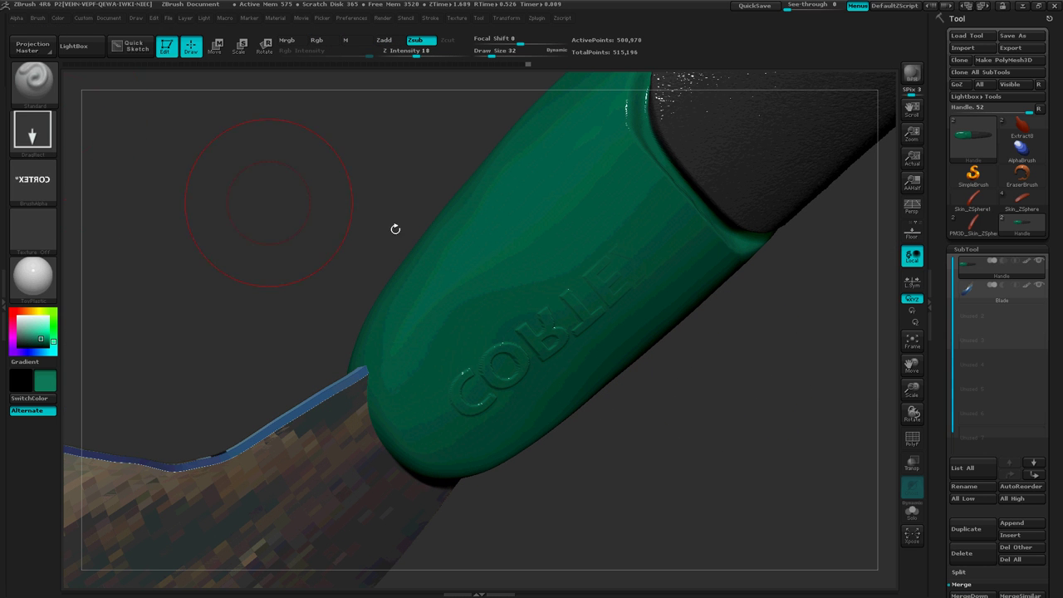
pyautogui.press('ctrl')
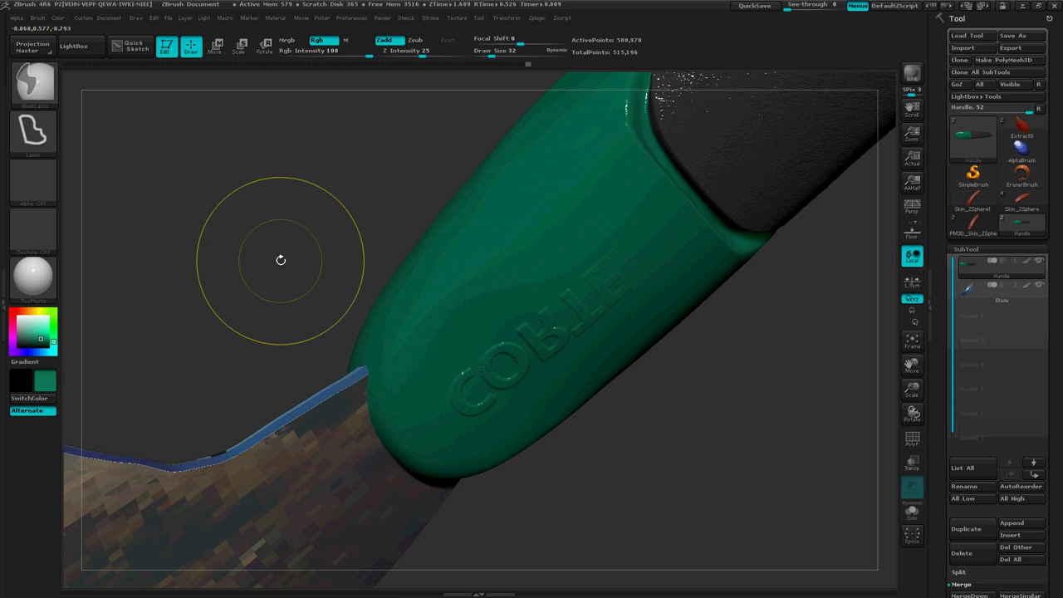
# Set the Z Intensity to 24 and enable BackFaceMask in the brush's auto masking settings.
pyautogui.moveTo(294, 240); pyautogui.dragTo(421, 53)
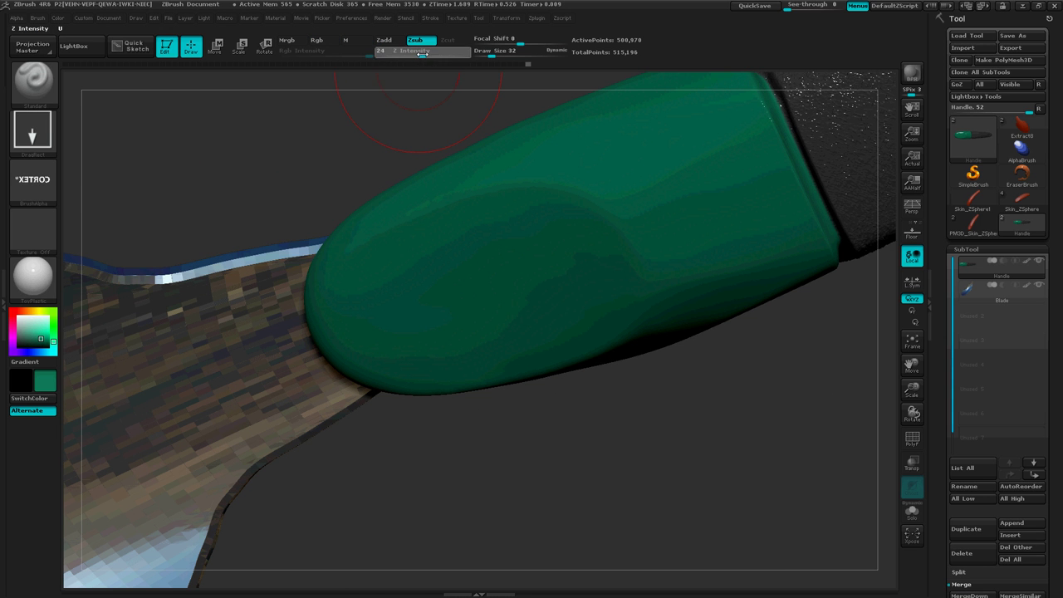
pyautogui.click(17, 17)
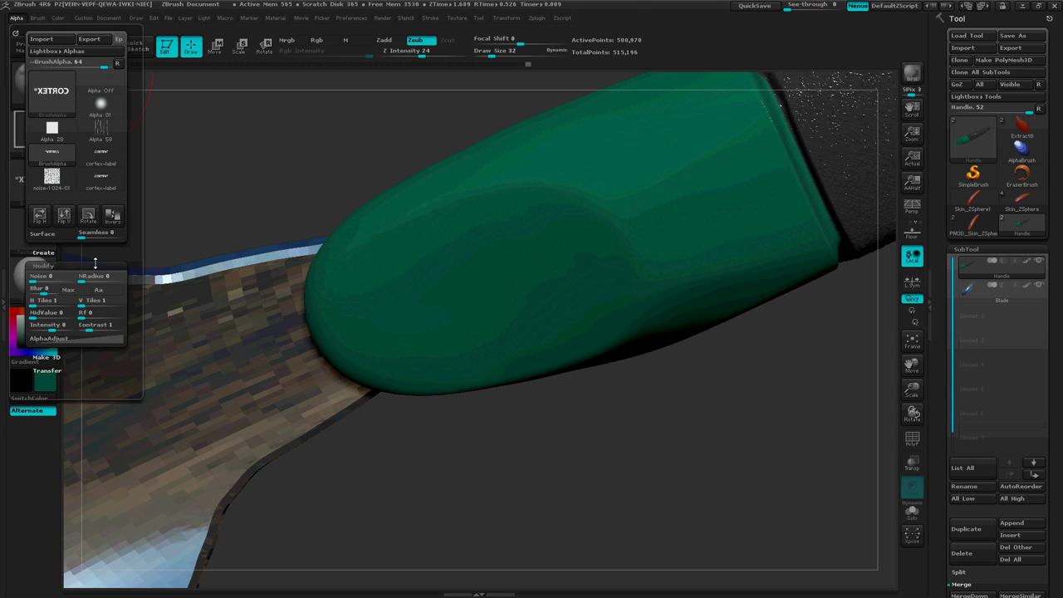
pyautogui.click(41, 18)
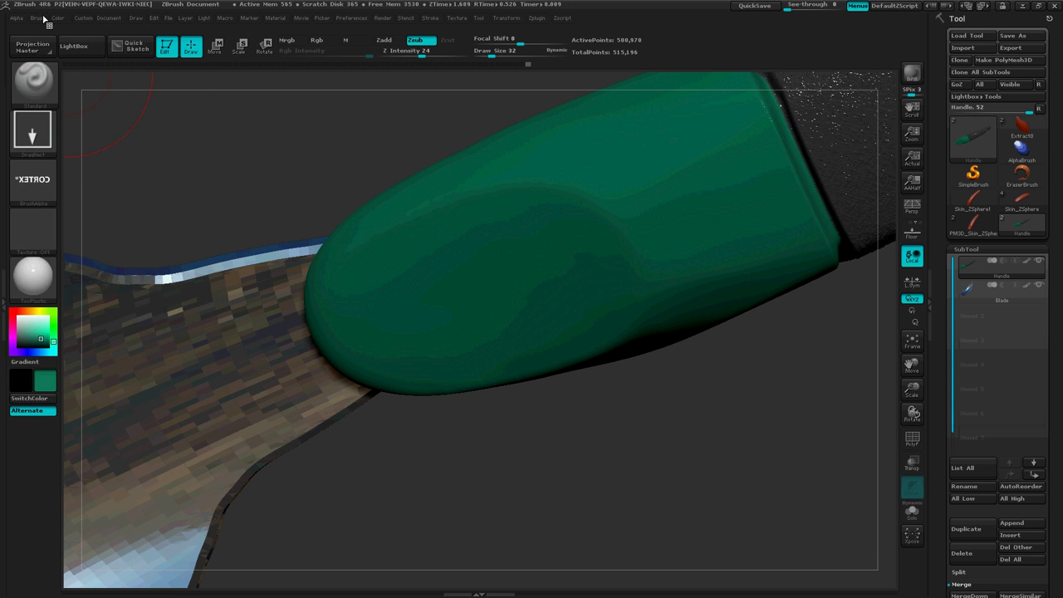
pyautogui.click(39, 18)
pyautogui.moveTo(151, 419); pyautogui.dragTo(148, 153)
pyautogui.click(87, 177)
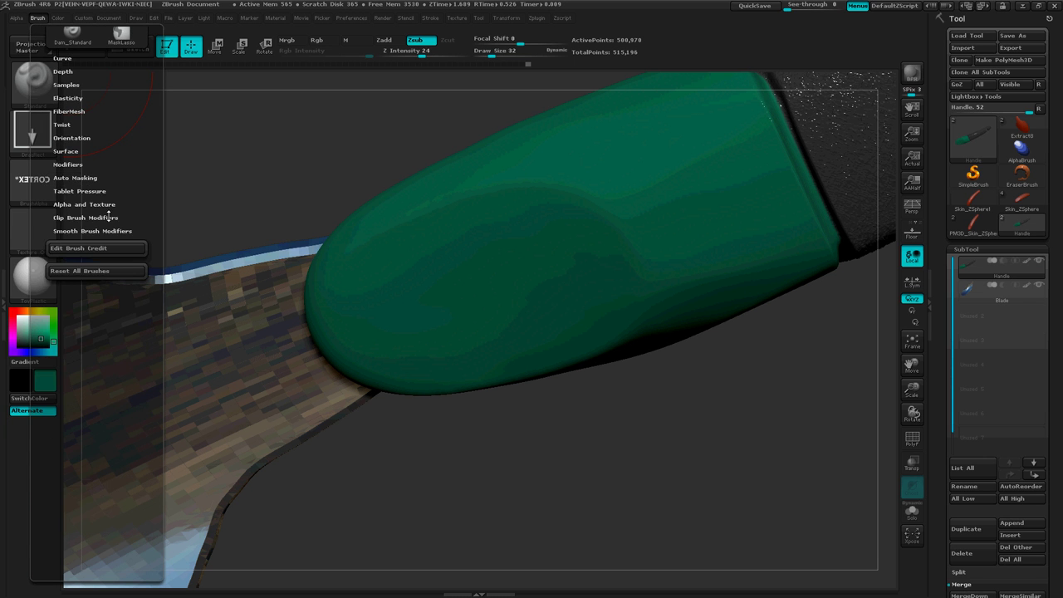
pyautogui.click(77, 178)
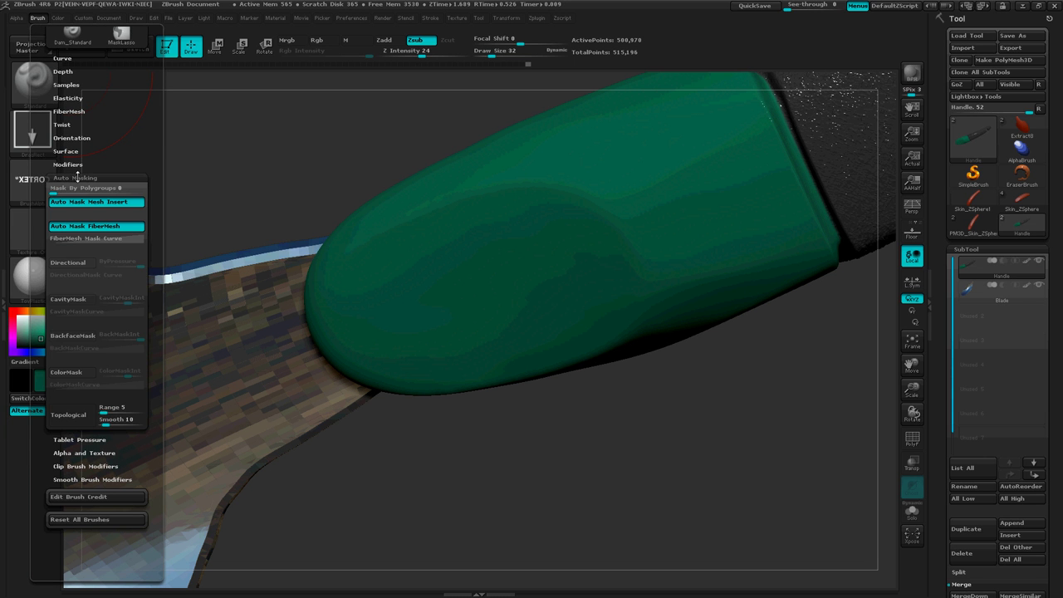
pyautogui.click(80, 337)
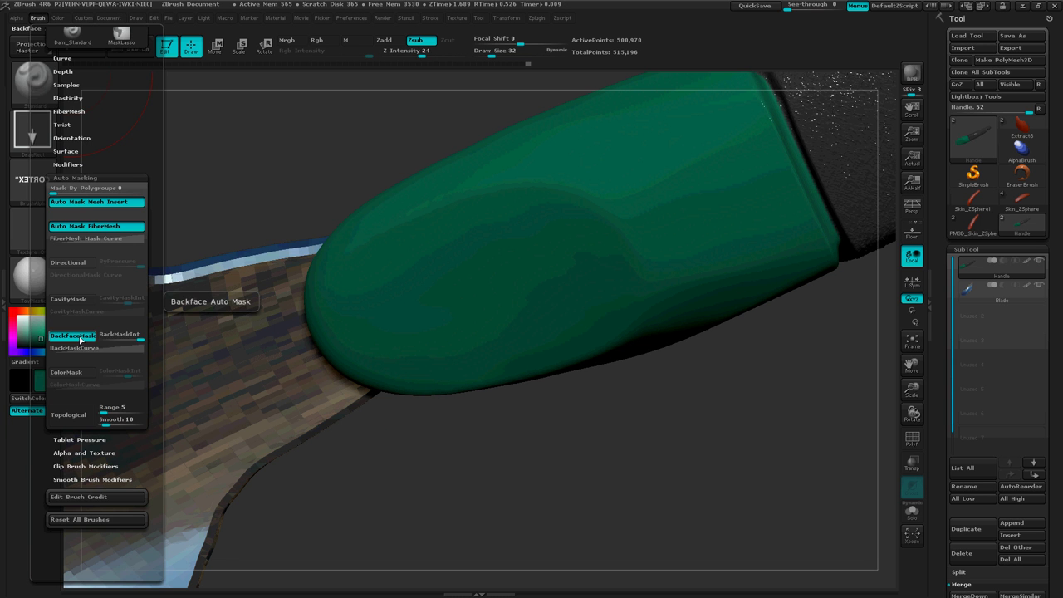
# Engrave the CORTEX label across the flat face of the green handle section and check it from an angle.
pyautogui.moveTo(576, 422)
pyautogui.mouseDown()
pyautogui.moveTo(749, 208)
pyautogui.moveTo(571, 343)
pyautogui.moveTo(495, 452)
pyautogui.moveTo(600, 387)
pyautogui.moveTo(465, 307)
pyautogui.mouseUp()
pyautogui.moveTo(525, 440); pyautogui.dragTo(583, 375)
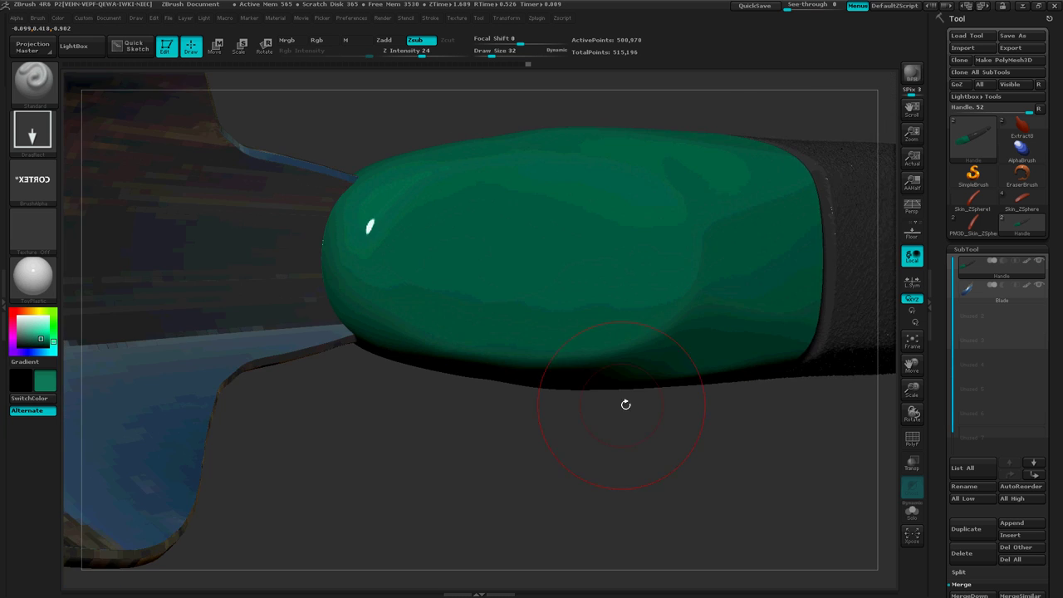
pyautogui.moveTo(626, 404)
pyautogui.mouseDown()
pyautogui.moveTo(604, 403)
pyautogui.moveTo(443, 218)
pyautogui.mouseUp()
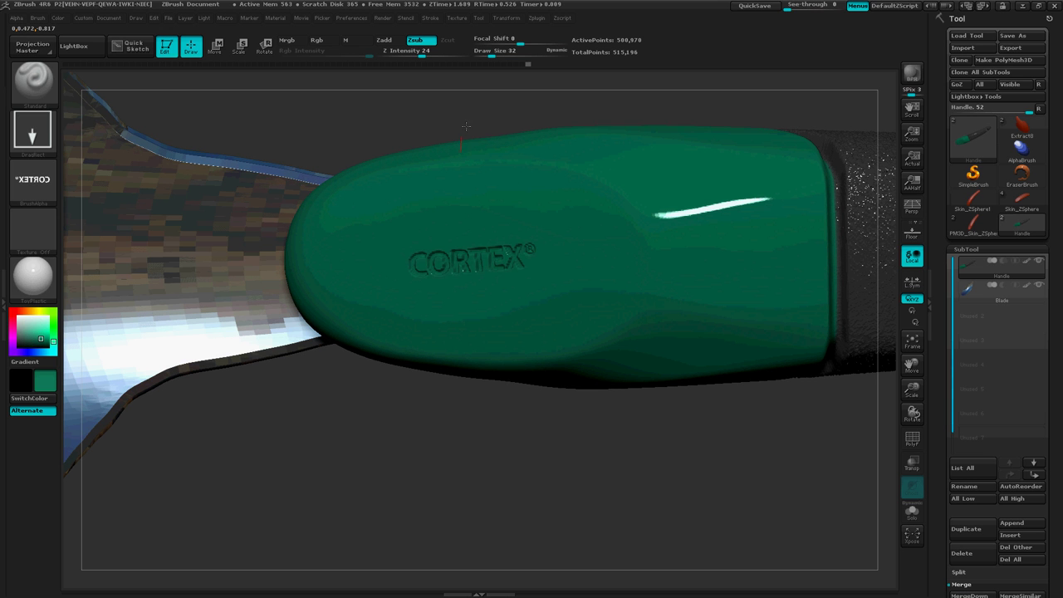
pyautogui.moveTo(465, 126); pyautogui.dragTo(470, 53)
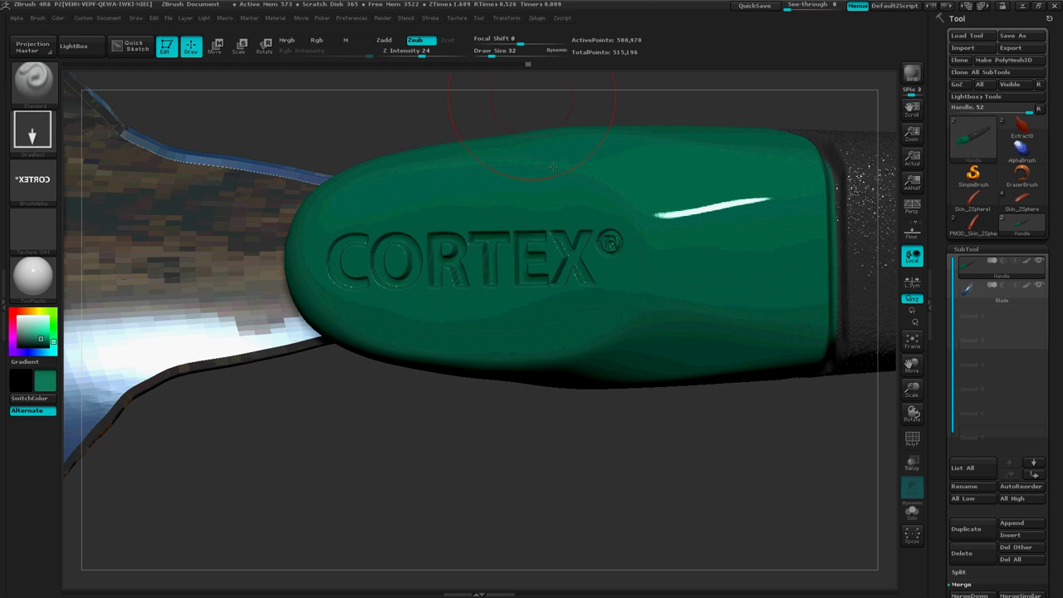
pyautogui.moveTo(537, 481); pyautogui.dragTo(548, 430)
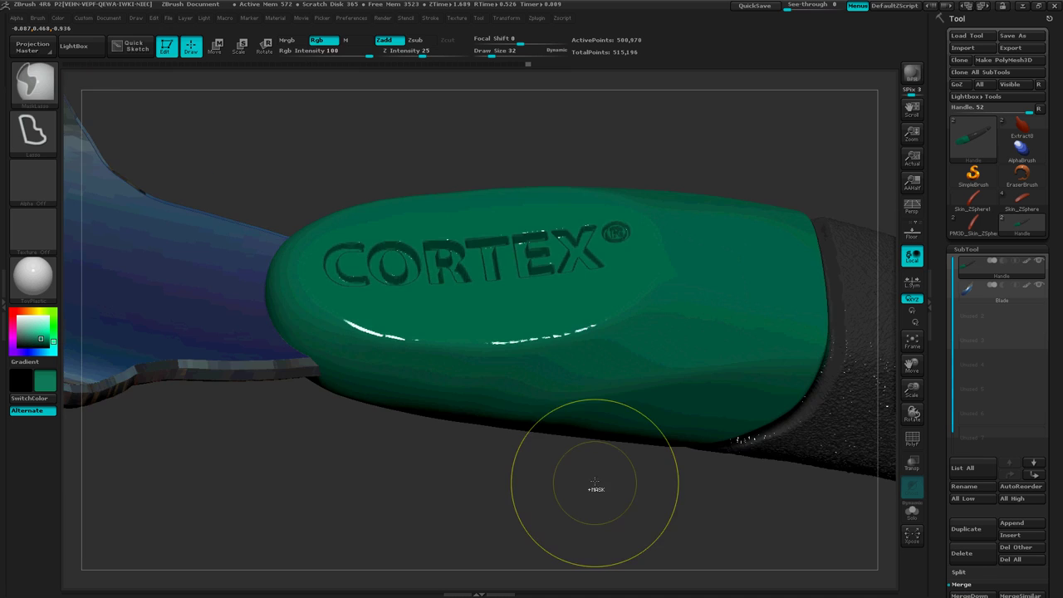
# Make the Blade the active subtool and view the whole spoon from an angle.
pyautogui.moveTo(594, 482)
pyautogui.keyDown('ctrl'); pyautogui.mouseDown(button='right')
pyautogui.moveTo(451, 455)
pyautogui.moveTo(445, 436)
pyautogui.moveTo(453, 467)
pyautogui.moveTo(559, 427)
pyautogui.moveTo(557, 356)
pyautogui.moveTo(564, 405)
pyautogui.moveTo(545, 407)
pyautogui.mouseUp(button='right'); pyautogui.keyUp('ctrl')
pyautogui.keyDown('ctrl'); pyautogui.moveTo(474, 413); pyautogui.dragTo(602, 400, button='right'); pyautogui.keyUp('ctrl')
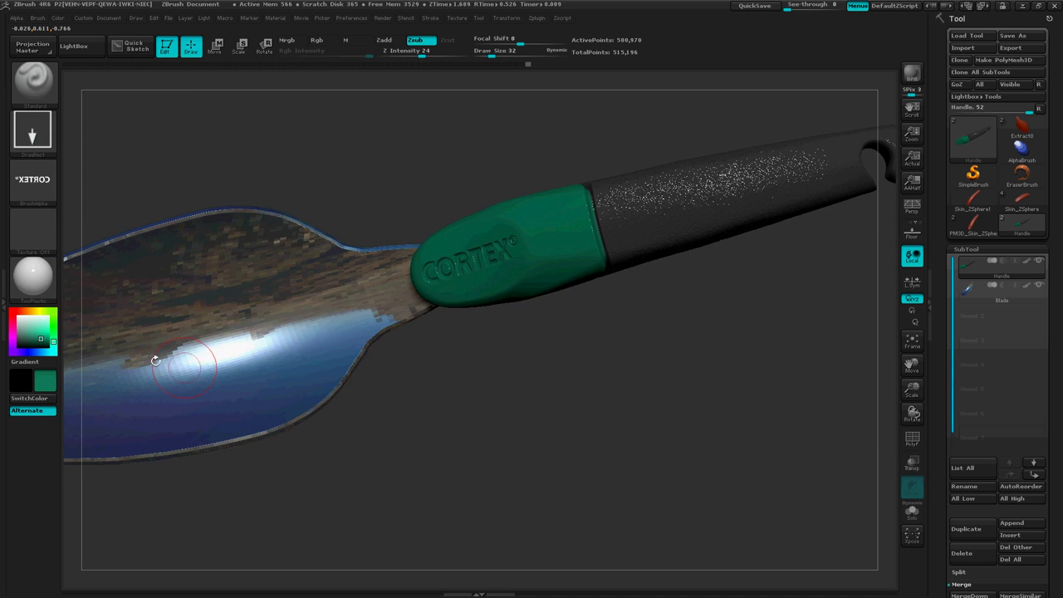
pyautogui.click(1028, 302)
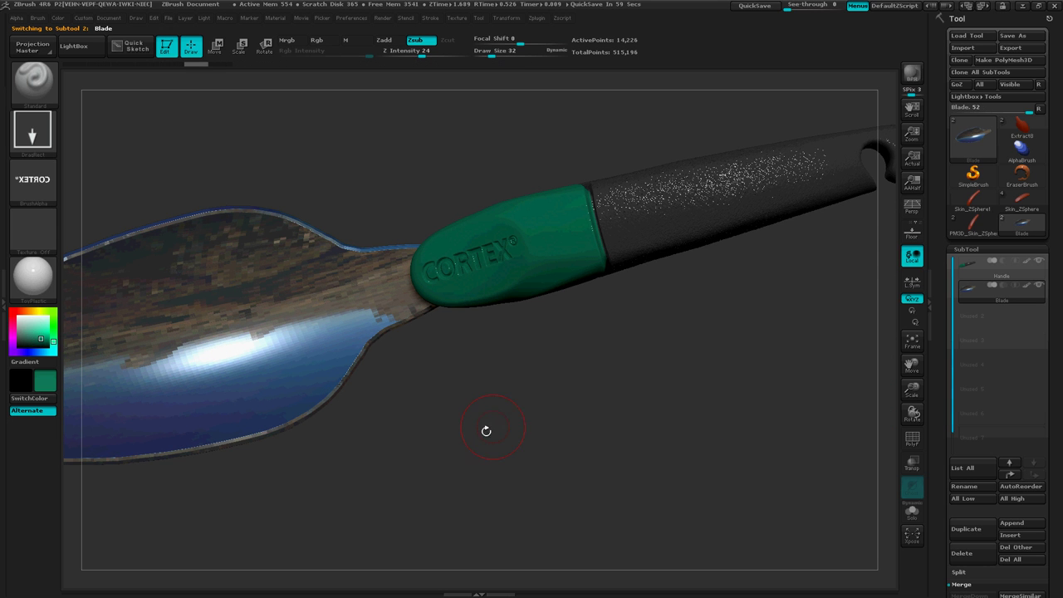
pyautogui.keyDown('ctrl'); pyautogui.moveTo(562, 432); pyautogui.dragTo(529, 426, button='right'); pyautogui.keyUp('ctrl')
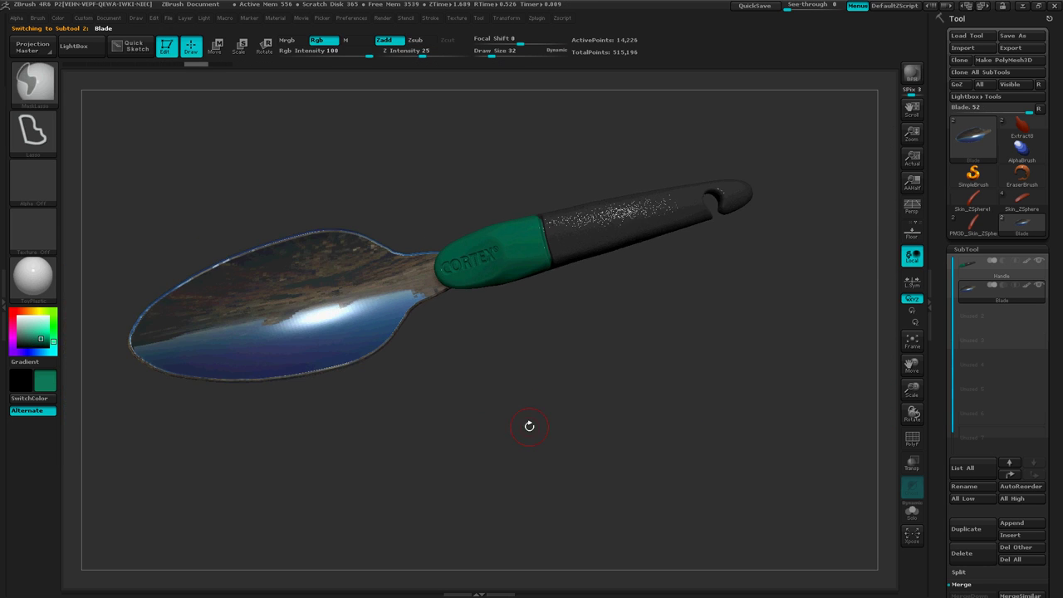
pyautogui.moveTo(528, 426); pyautogui.dragTo(495, 463)
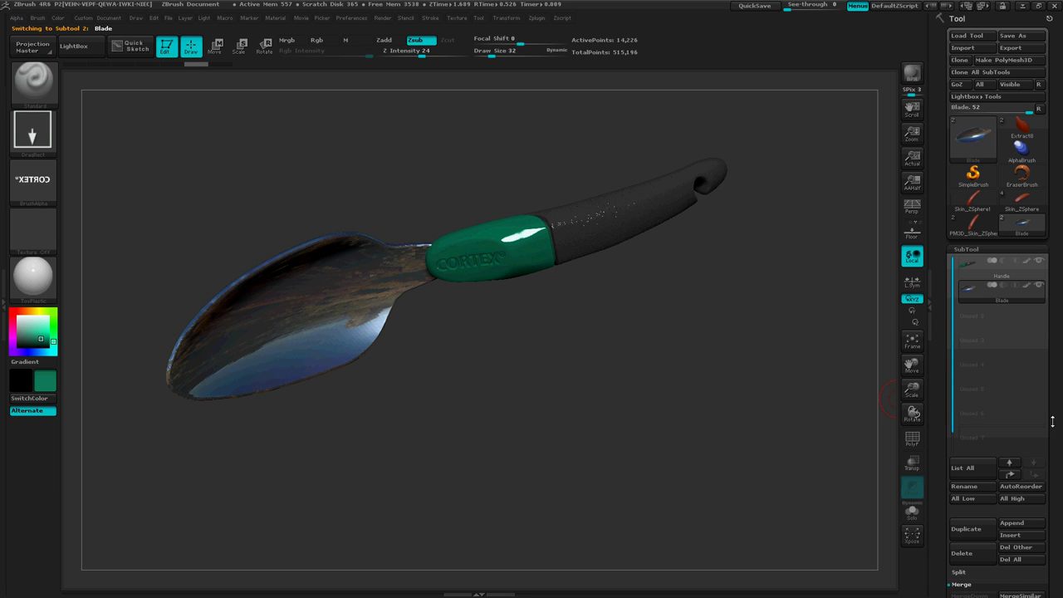
# Subdivide the blade once with Smt smoothing on and inspect its surface and rim up close.
pyautogui.scroll(-5, 1052, 421)
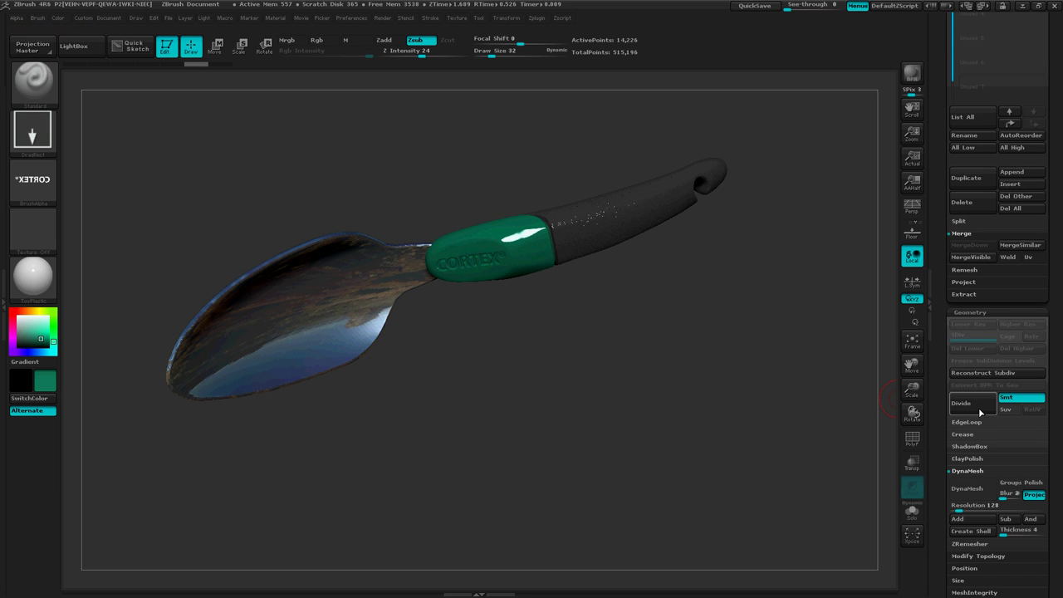
pyautogui.click(980, 412)
pyautogui.moveTo(612, 474)
pyautogui.mouseDown()
pyautogui.moveTo(557, 421)
pyautogui.moveTo(437, 422)
pyautogui.mouseUp()
pyautogui.press('ctrl')
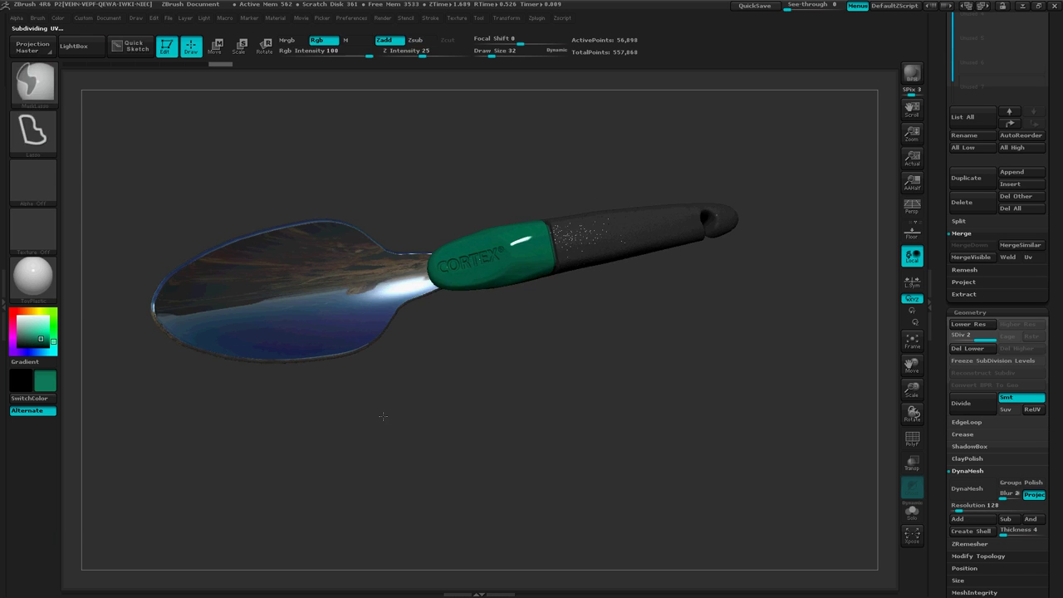
pyautogui.keyDown('ctrl'); pyautogui.moveTo(383, 416); pyautogui.dragTo(584, 393, button='right'); pyautogui.keyUp('ctrl')
pyautogui.moveTo(374, 473)
pyautogui.keyDown('alt'); pyautogui.mouseDown(button='right')
pyautogui.moveTo(564, 387)
pyautogui.moveTo(663, 372)
pyautogui.mouseUp(button='right'); pyautogui.keyUp('alt')
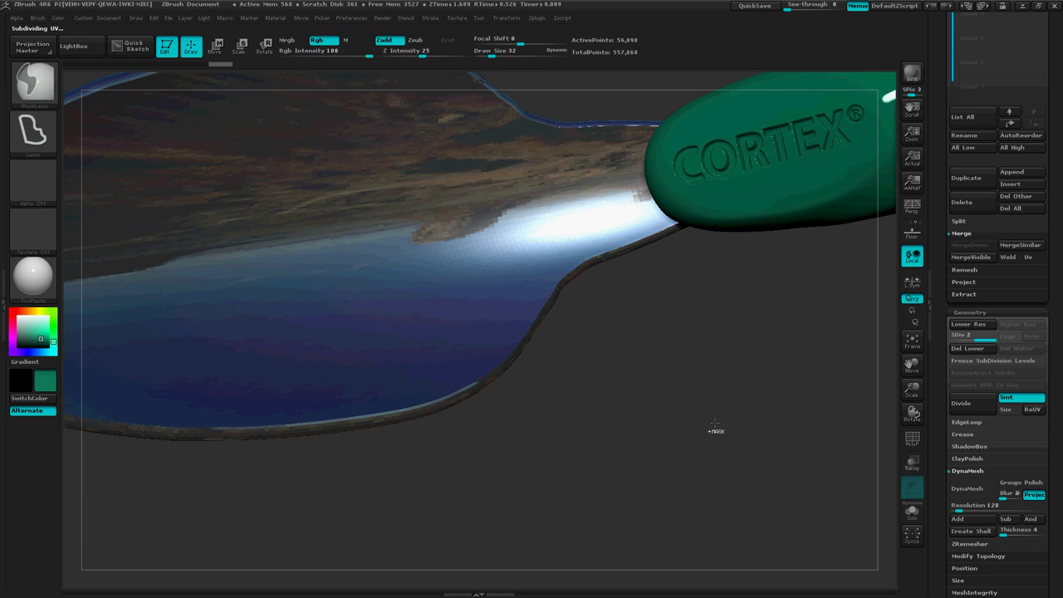
# Compare the blade with and without the subdivision by undoing and redoing the division.
pyautogui.keyDown('ctrl'); pyautogui.moveTo(715, 431); pyautogui.dragTo(629, 420, button='right'); pyautogui.keyUp('ctrl')
pyautogui.moveTo(628, 420); pyautogui.dragTo(698, 422)
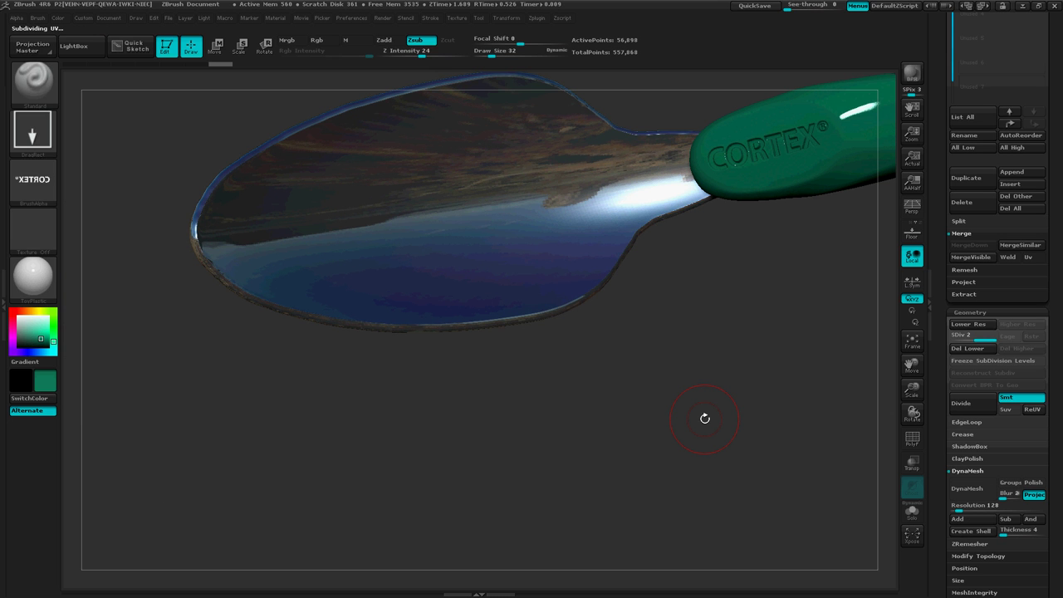
pyautogui.hotkey('ctrl', 'z')
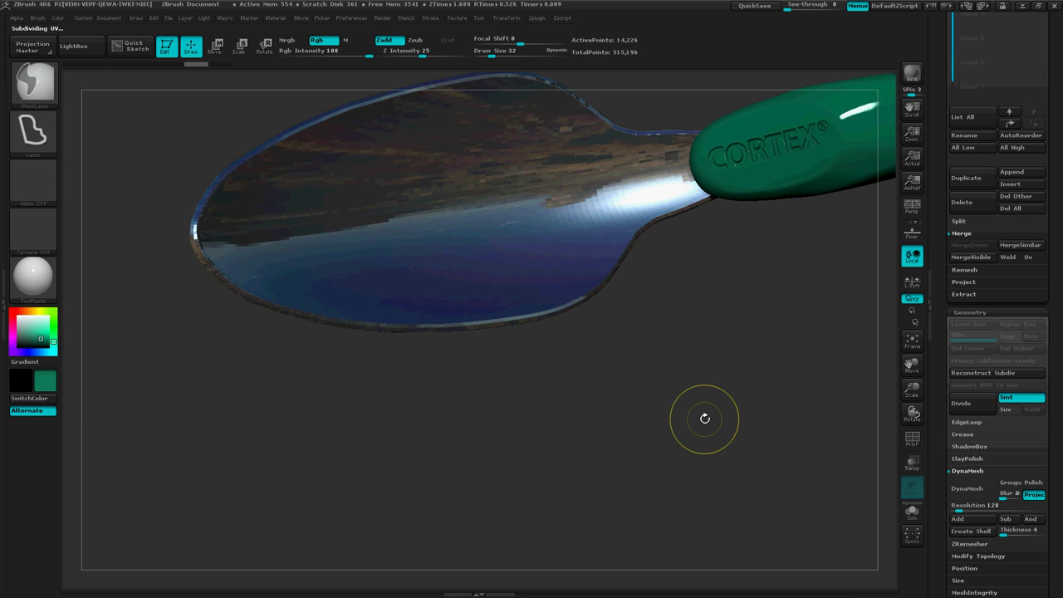
pyautogui.hotkey('ctrl', 'shift', 'z')
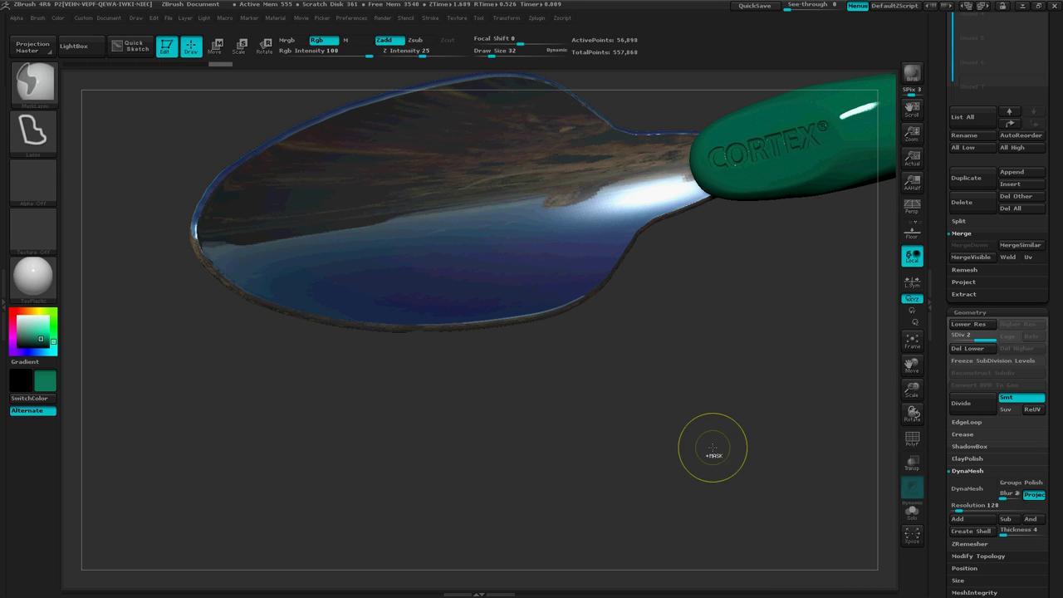
pyautogui.moveTo(712, 448); pyautogui.dragTo(705, 397)
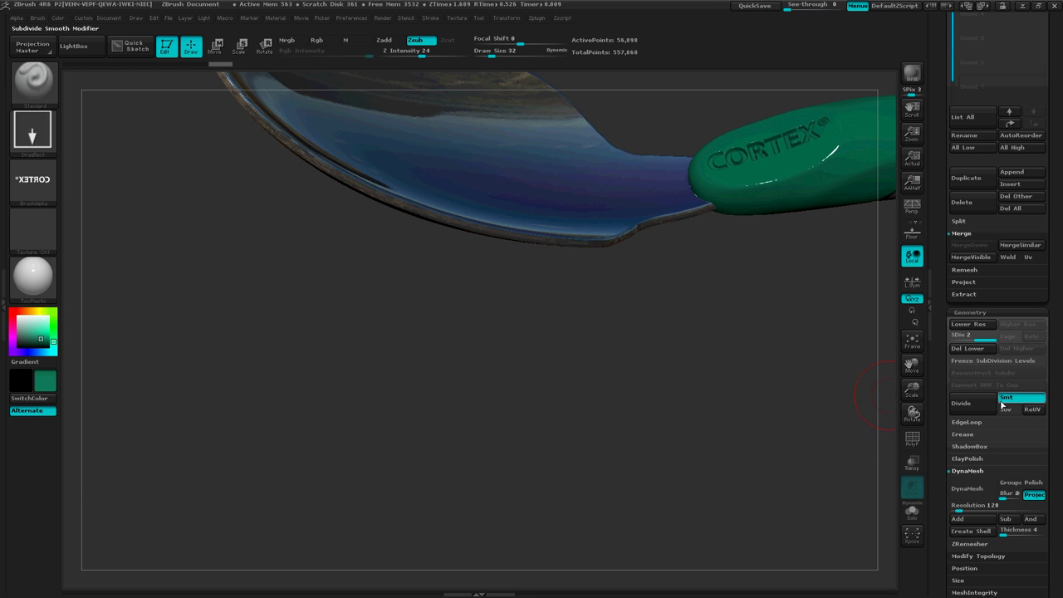
# Undo the smoothed subdivision, turn off Smt, and divide the blade once without smoothing to inspect its reflections.
pyautogui.press('ctrl')
pyautogui.hotkey('ctrl', 'z')
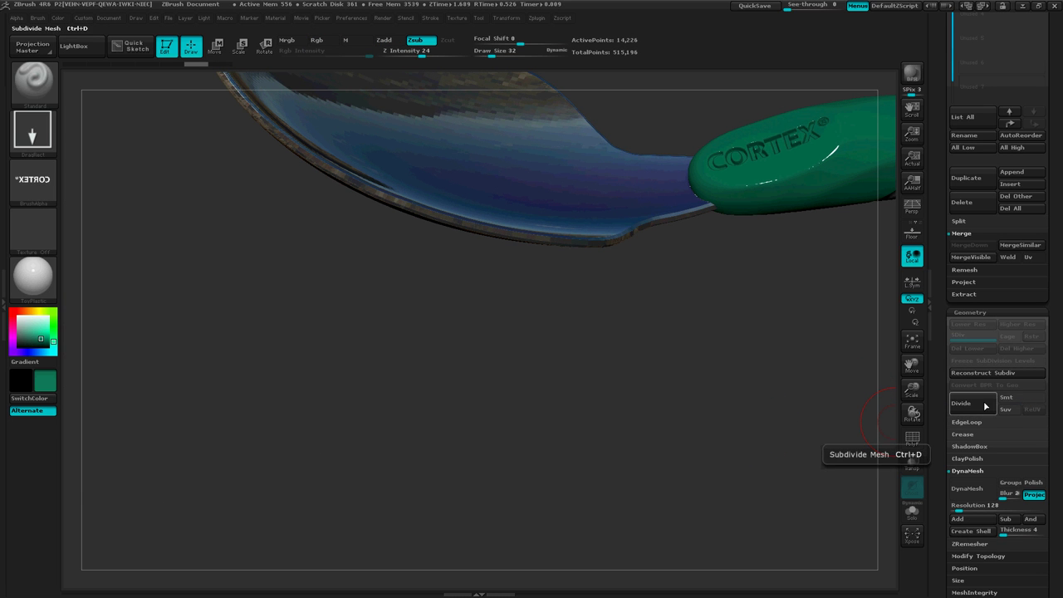
pyautogui.click(961, 403)
pyautogui.moveTo(572, 318); pyautogui.dragTo(587, 380)
pyautogui.moveTo(586, 380); pyautogui.dragTo(582, 376, button='right')
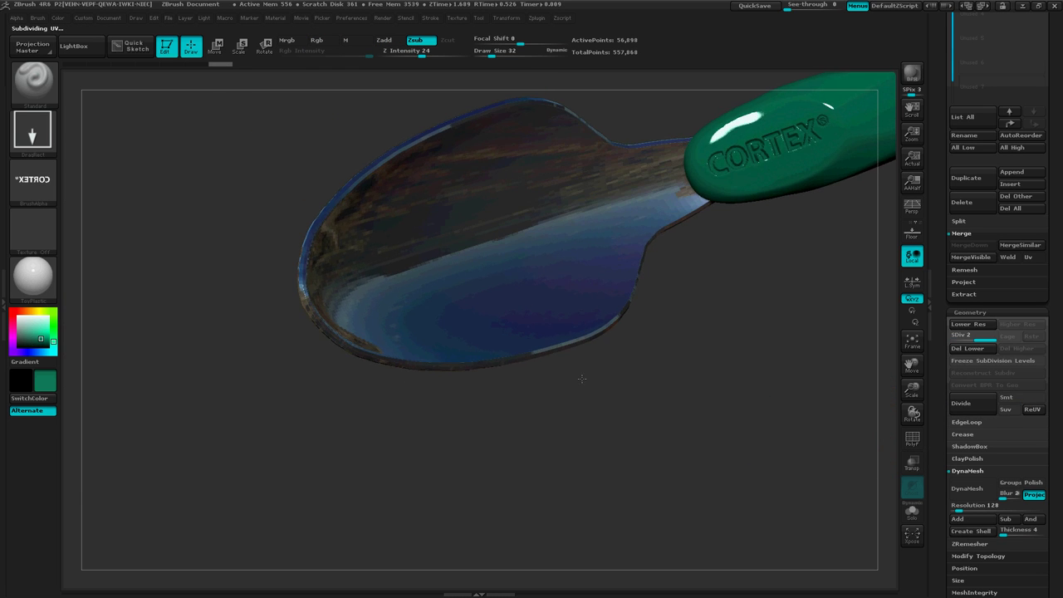
pyautogui.moveTo(664, 422)
pyautogui.keyDown('ctrl'); pyautogui.mouseDown(button='right')
pyautogui.moveTo(631, 410)
pyautogui.moveTo(655, 414)
pyautogui.mouseUp(button='right'); pyautogui.keyUp('ctrl')
pyautogui.moveTo(730, 413); pyautogui.dragTo(667, 406)
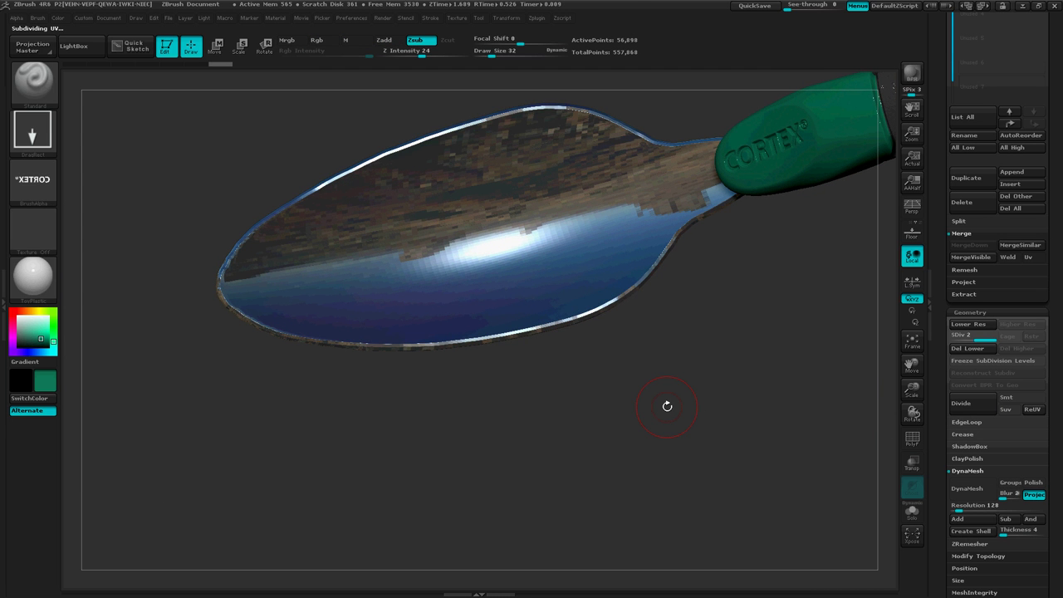
# Undo the unsmoothed subdivision and divide the blade once with Smt enabled.
pyautogui.hotkey('ctrl', 'z')
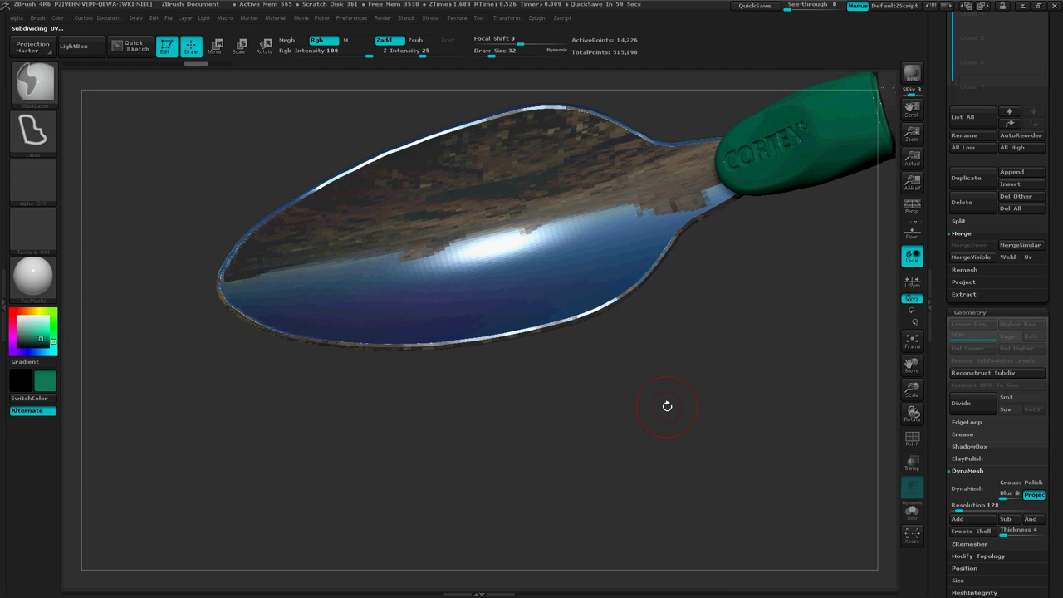
pyautogui.click(971, 403)
pyautogui.moveTo(719, 423); pyautogui.dragTo(700, 399)
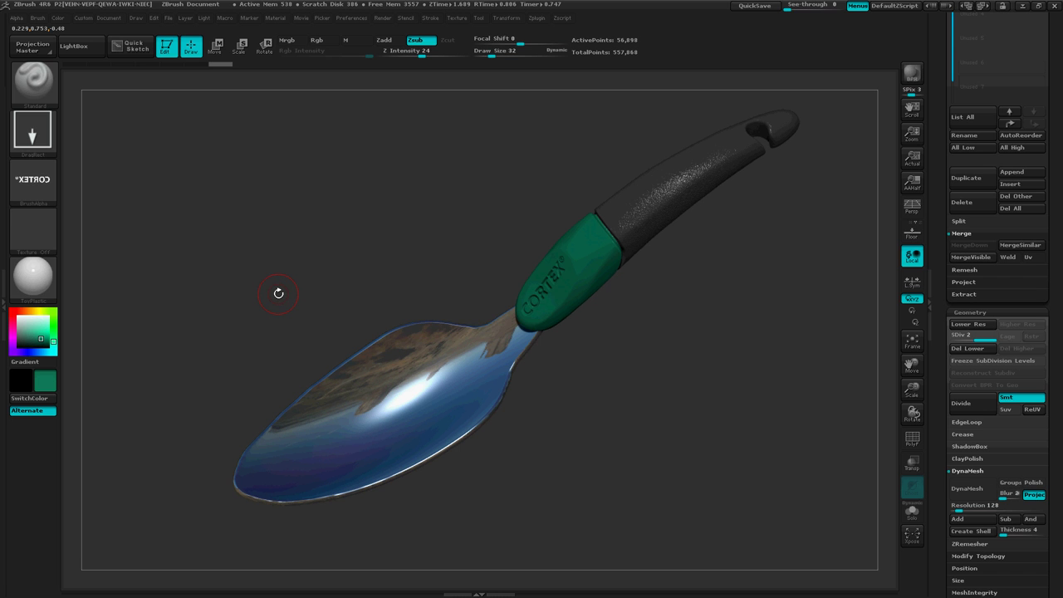
pyautogui.hotkey('alt', 'Tab')
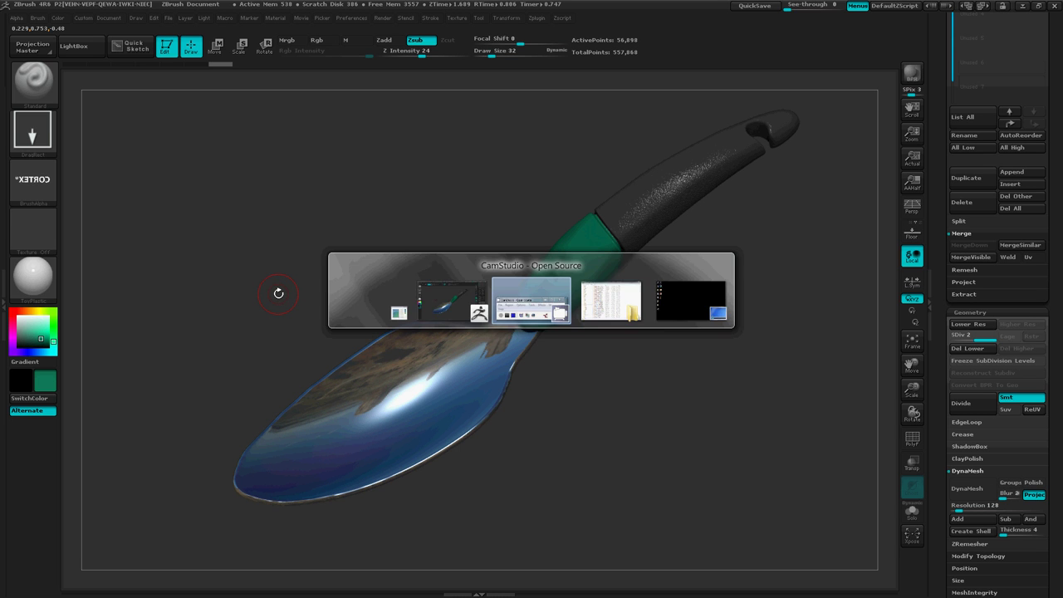